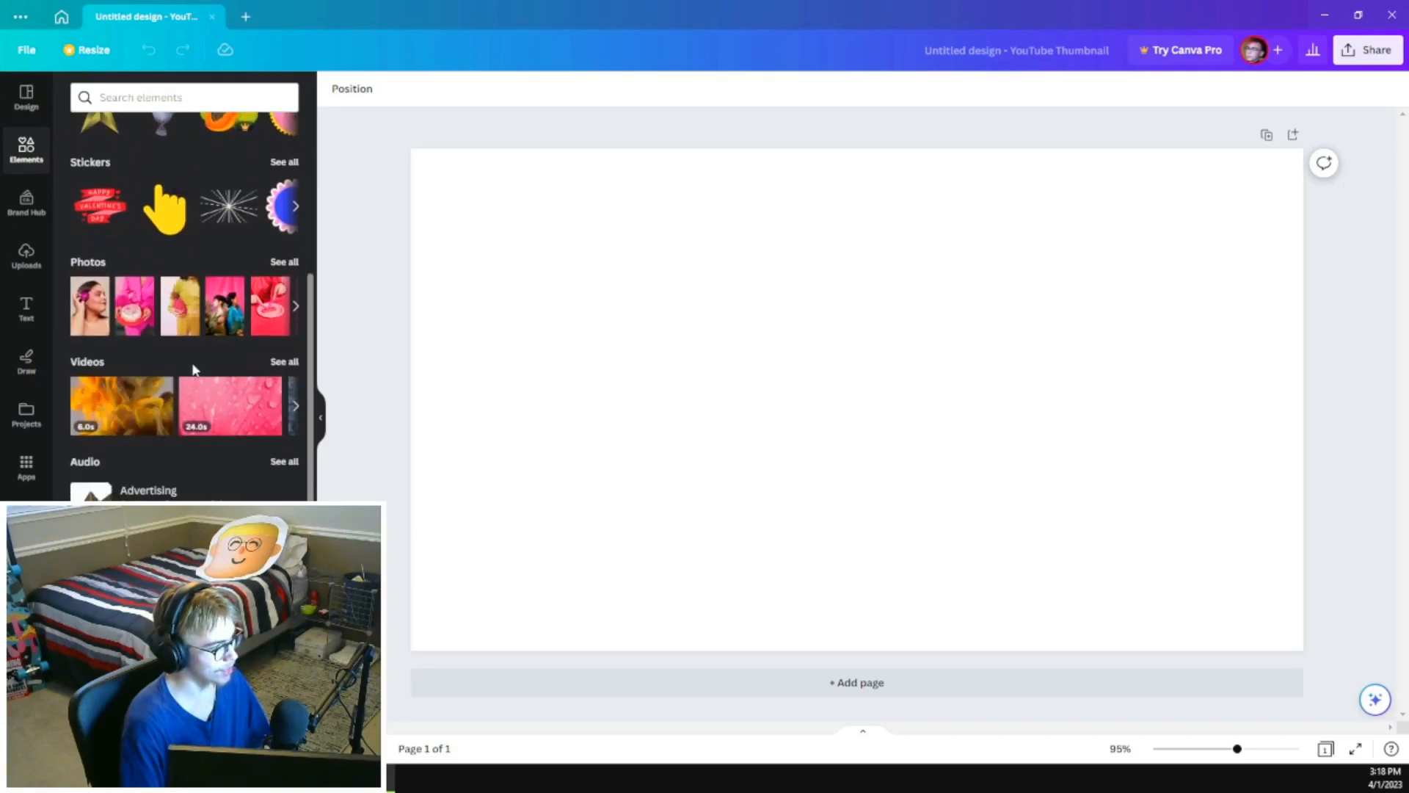
# - Look through the brand kit and browse the library of uploaded images for usable pictures
pyautogui.click(26, 202)
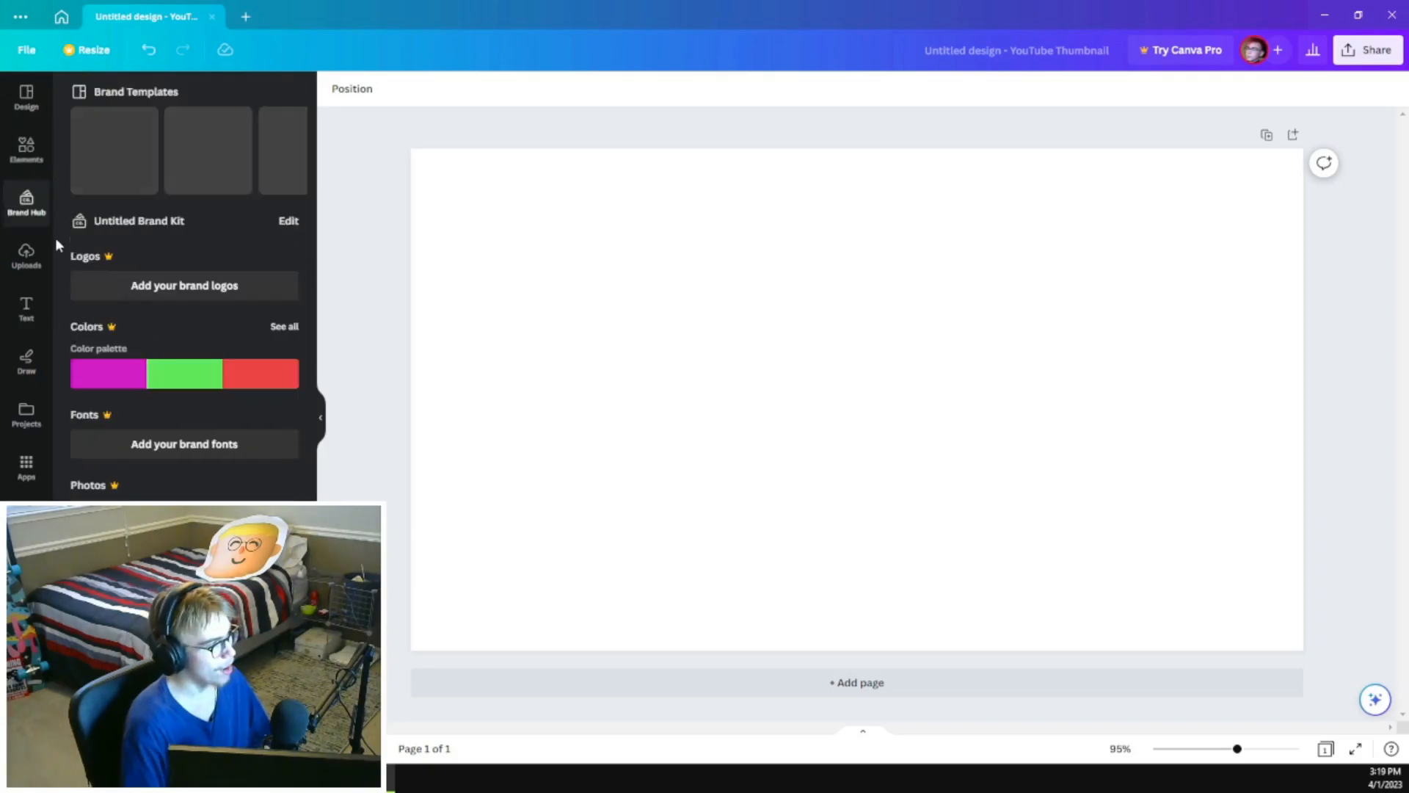
pyautogui.scroll(-1, 78, 338)
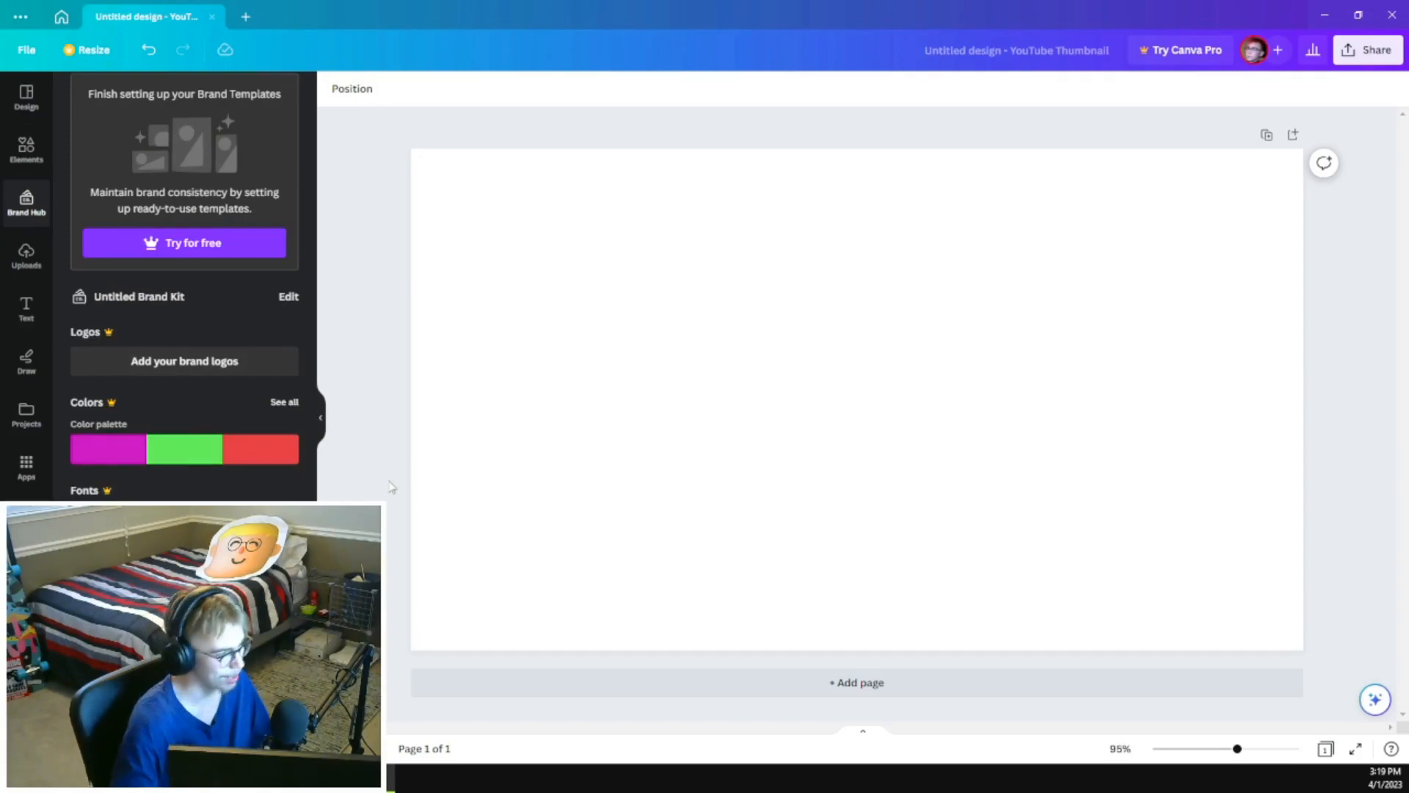
pyautogui.click(22, 260)
pyautogui.scroll(-5, 183, 328)
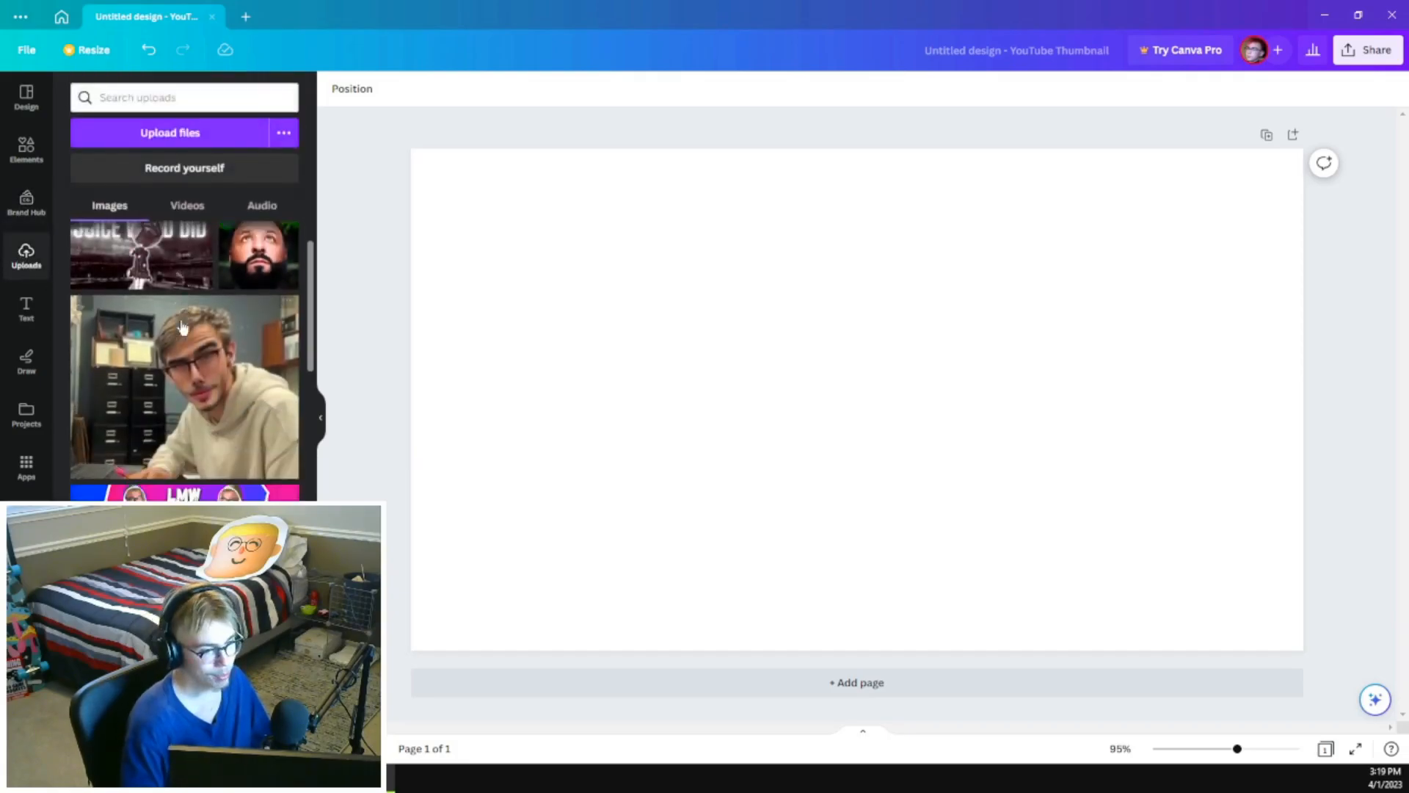
pyautogui.scroll(-6, 185, 345)
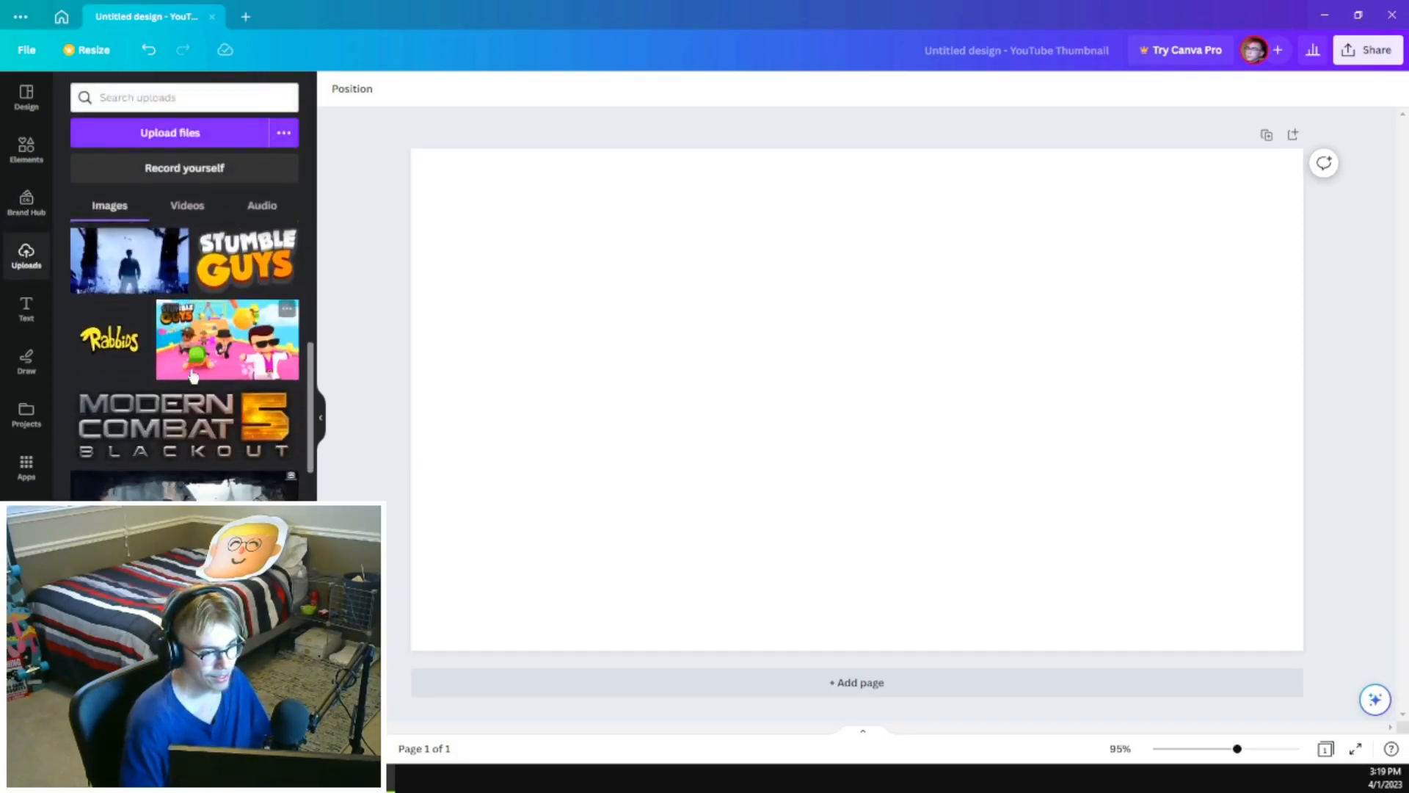
pyautogui.scroll(-10, 188, 376)
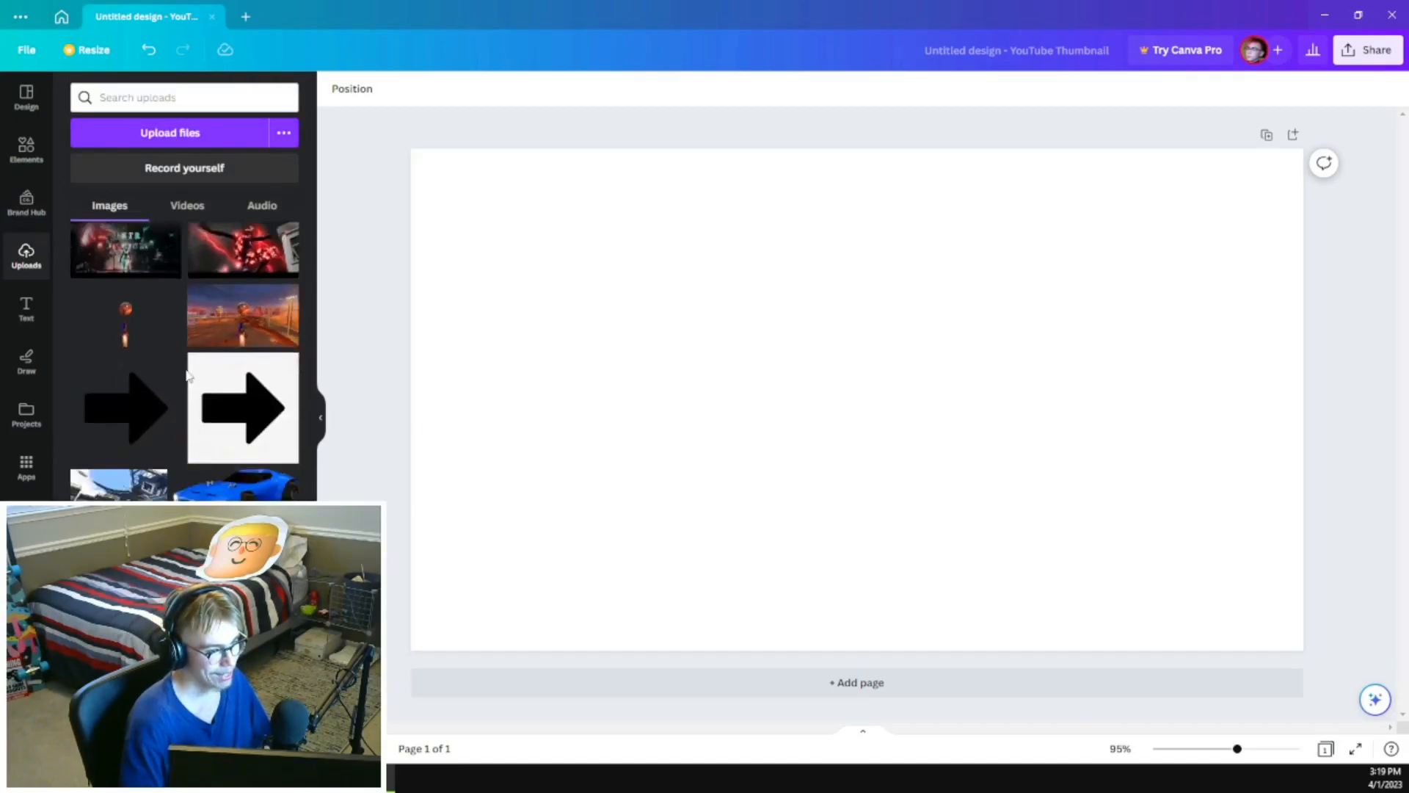
pyautogui.scroll(-15, 185, 375)
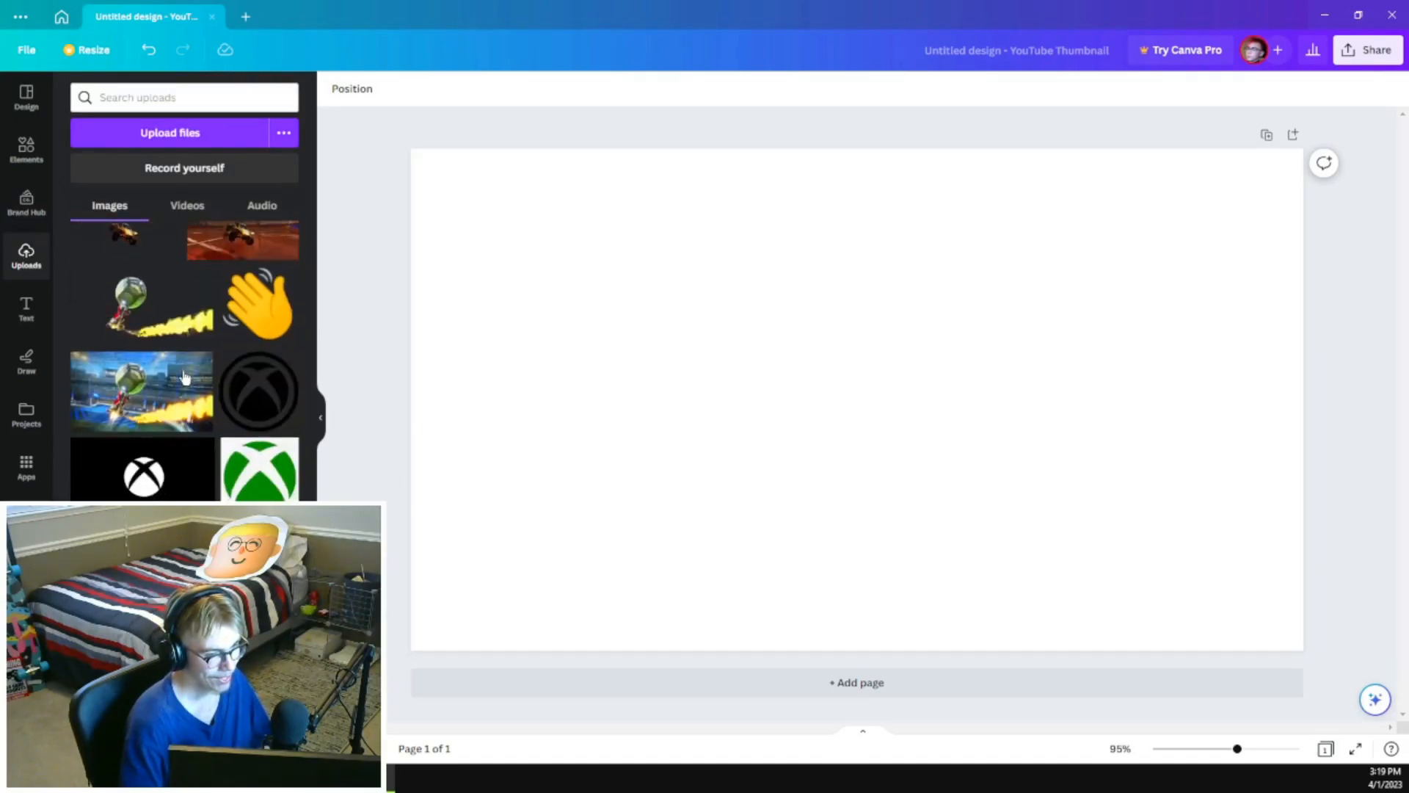
pyautogui.scroll(-15, 185, 377)
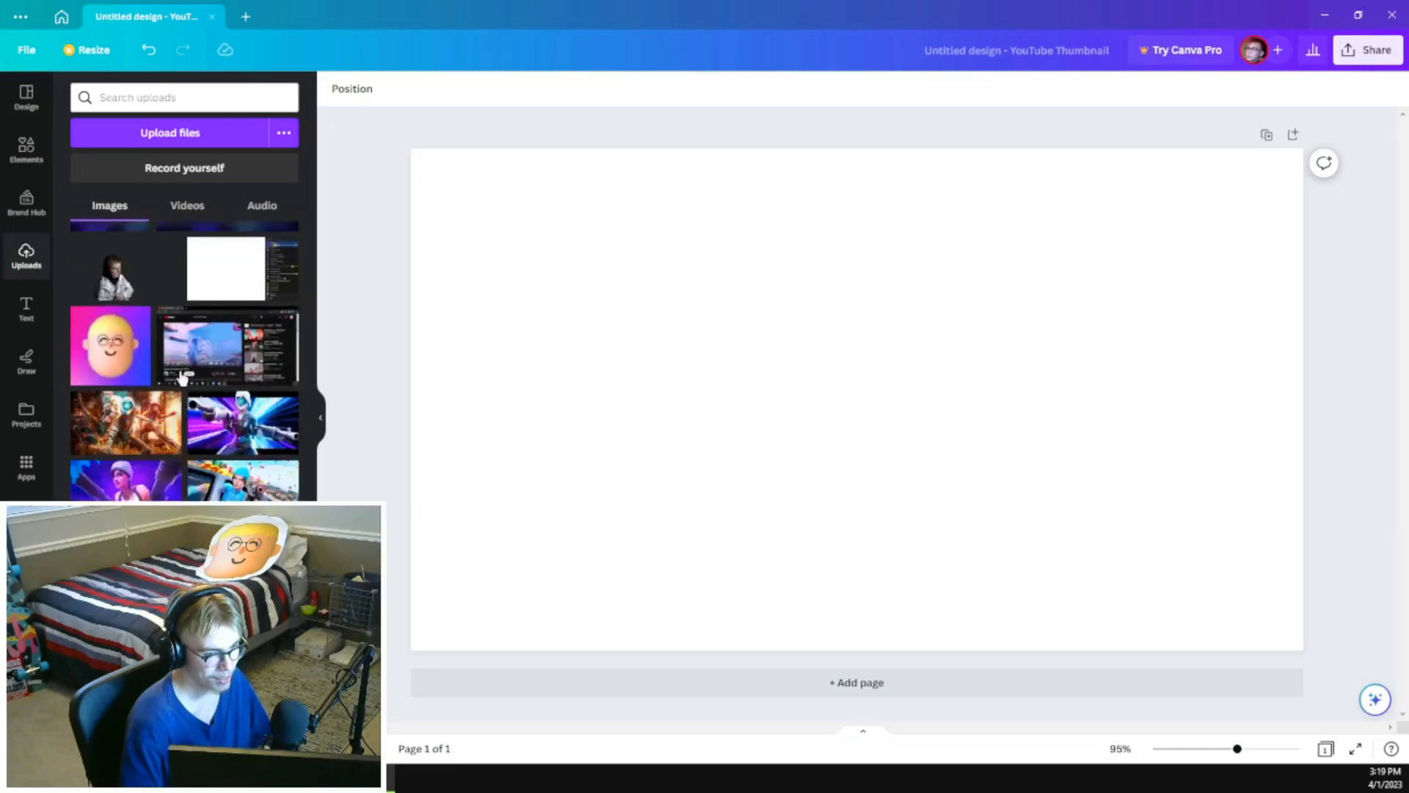
pyautogui.scroll(-15, 182, 378)
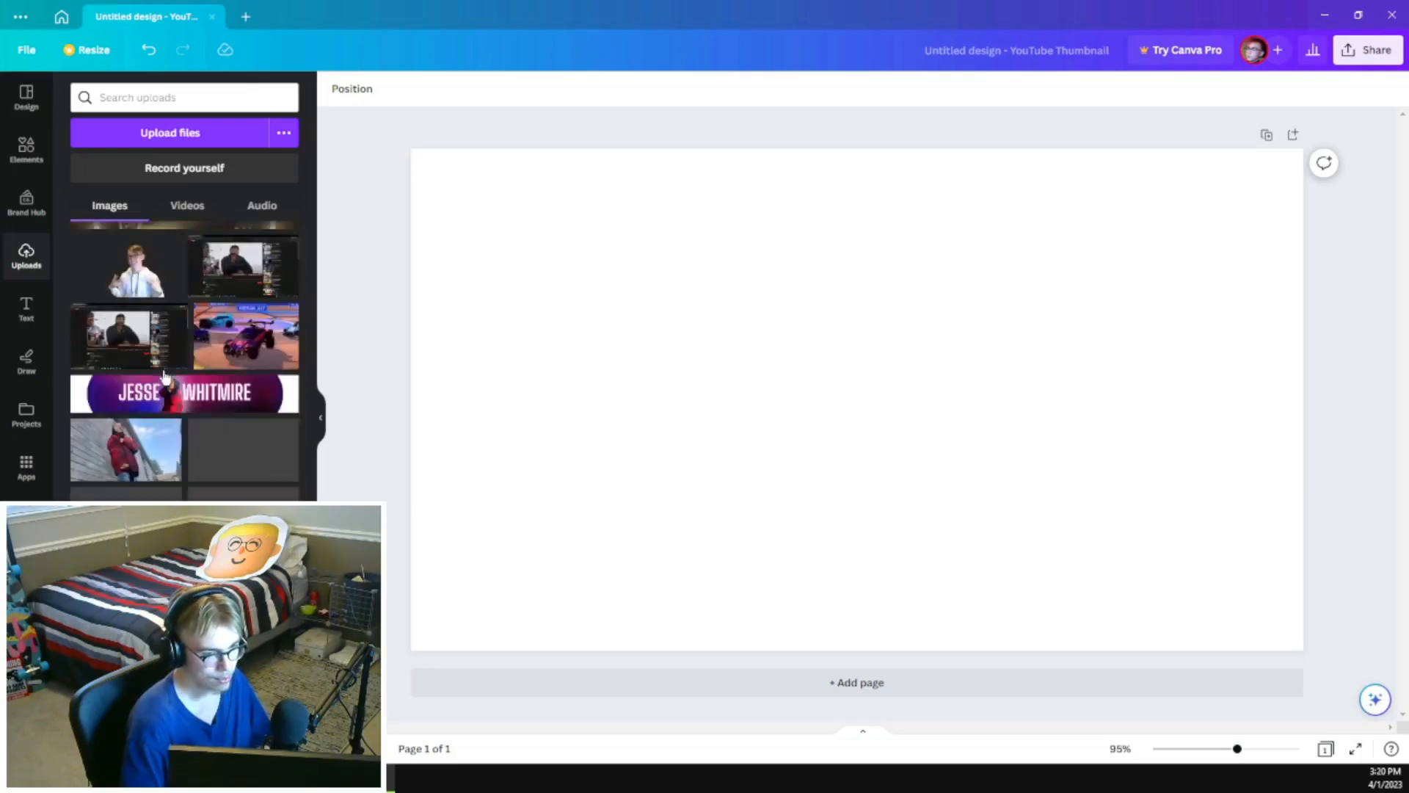
pyautogui.scroll(-15, 163, 378)
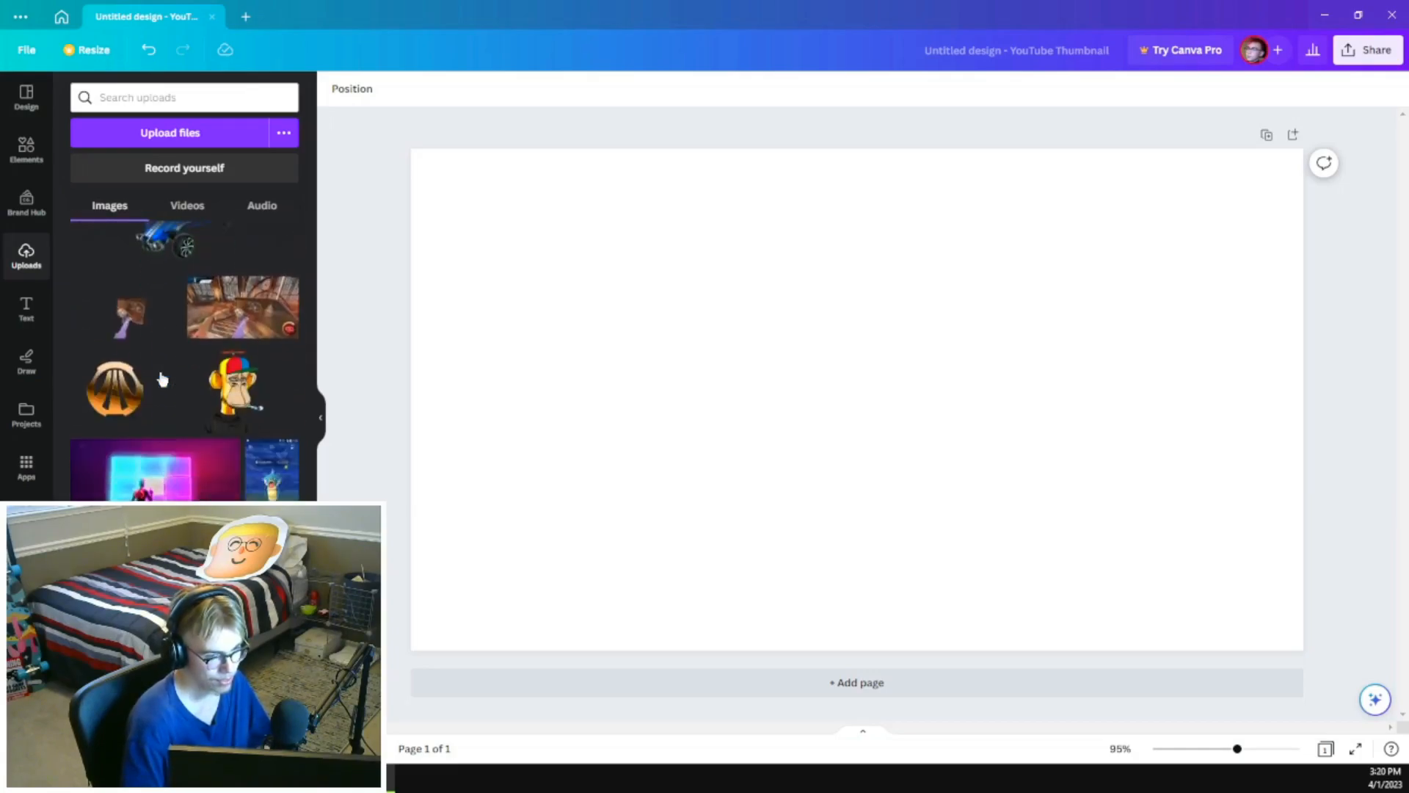
pyautogui.scroll(-15, 160, 376)
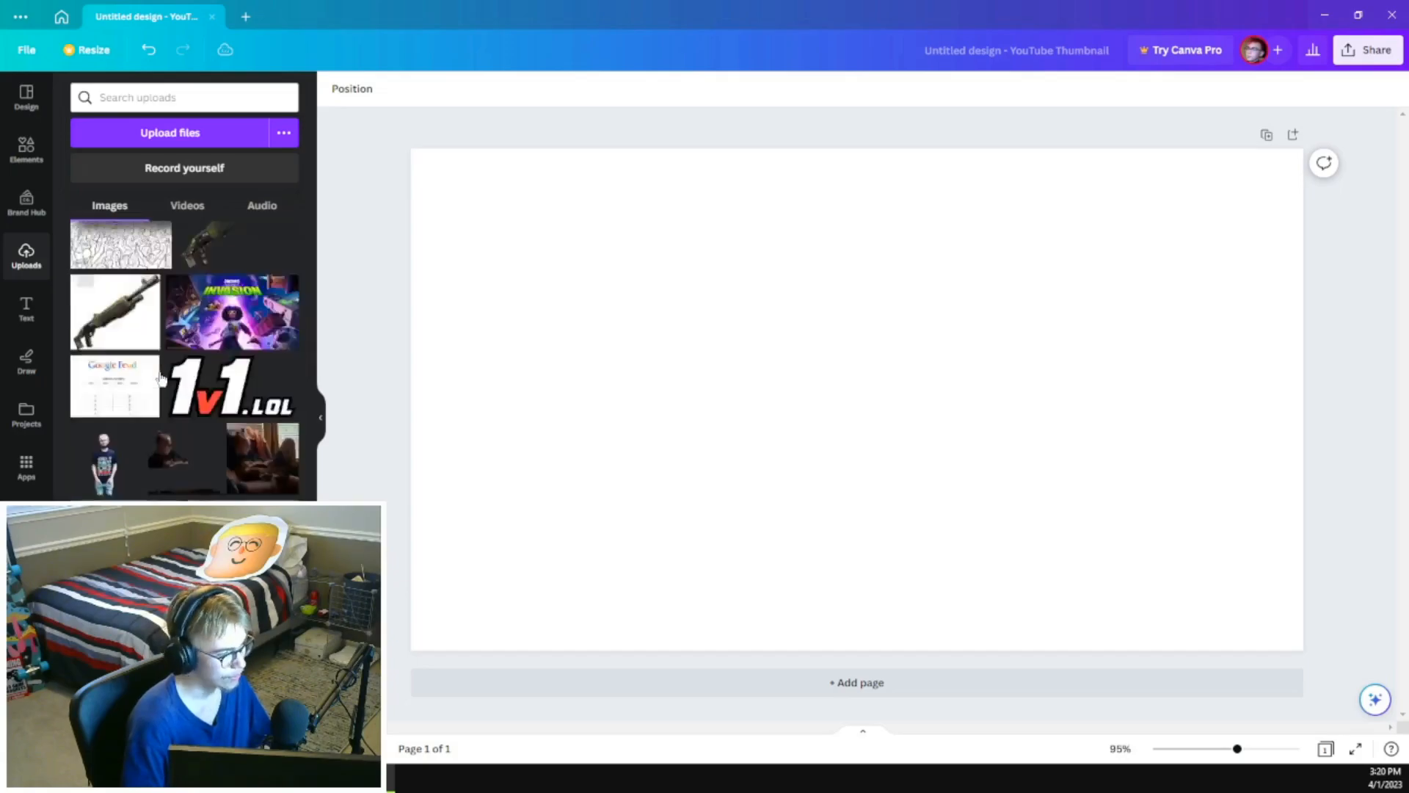
pyautogui.scroll(-15, 154, 378)
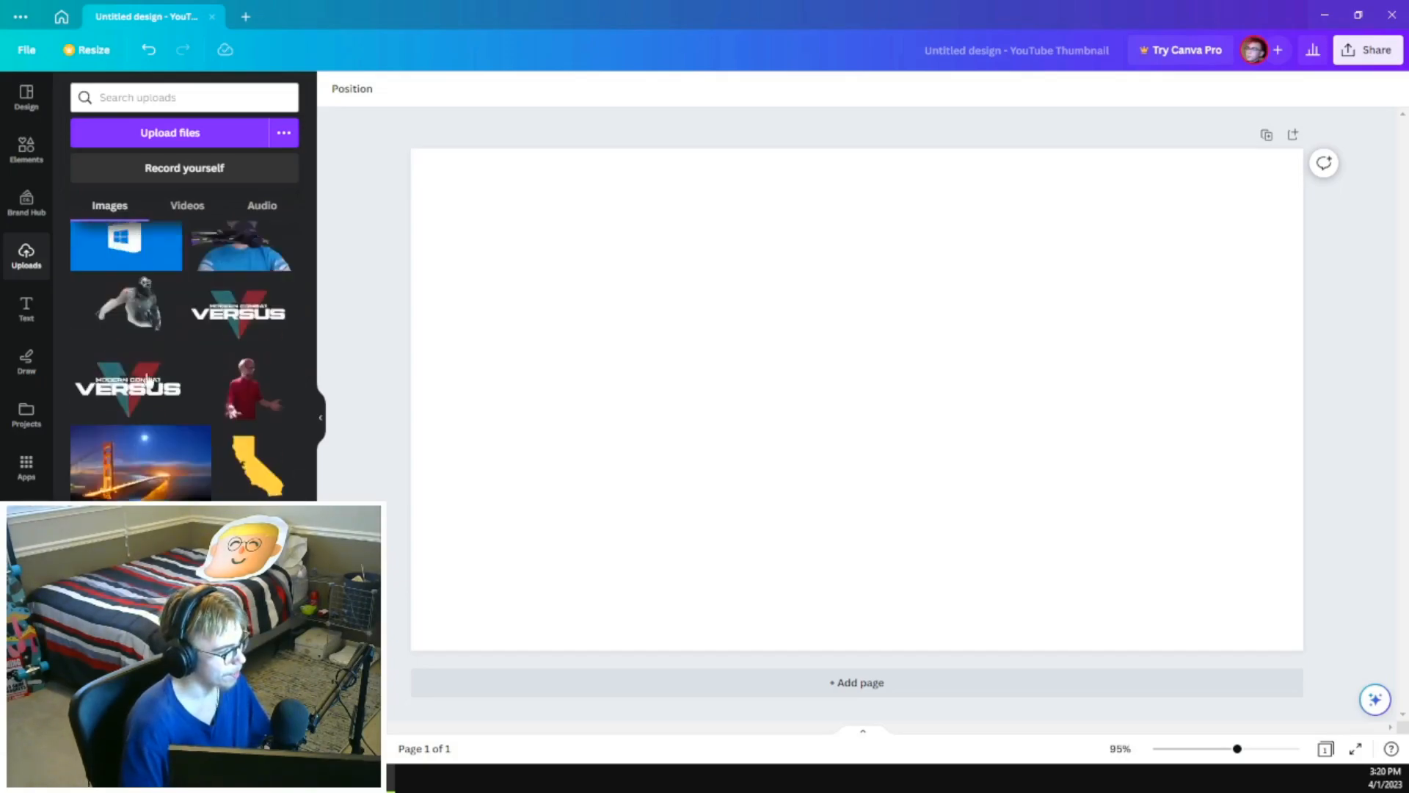
# - Try placing the uploaded photo of a person resting a hand on the chin, and delete it from the page
pyautogui.scroll(-5, 147, 380)
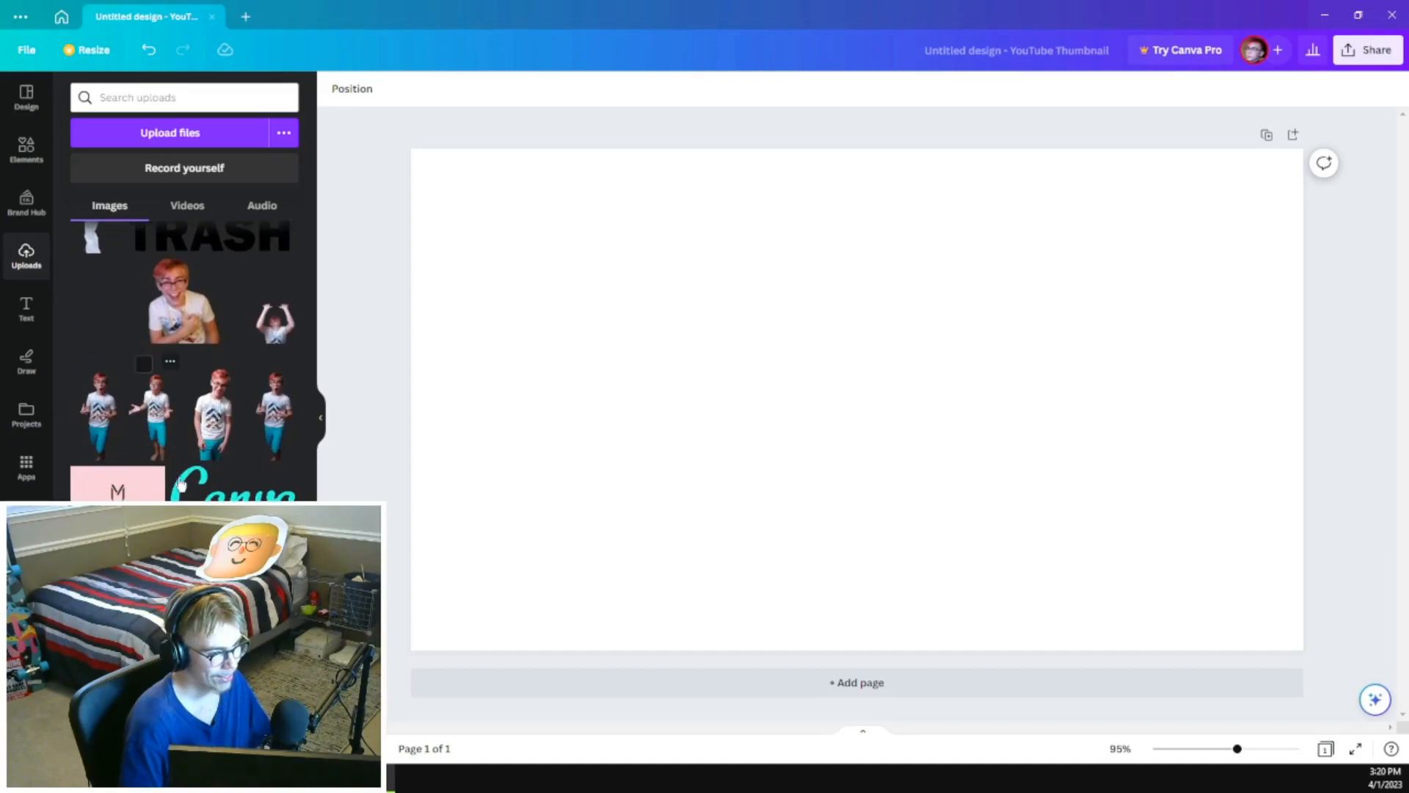
pyautogui.click(221, 587)
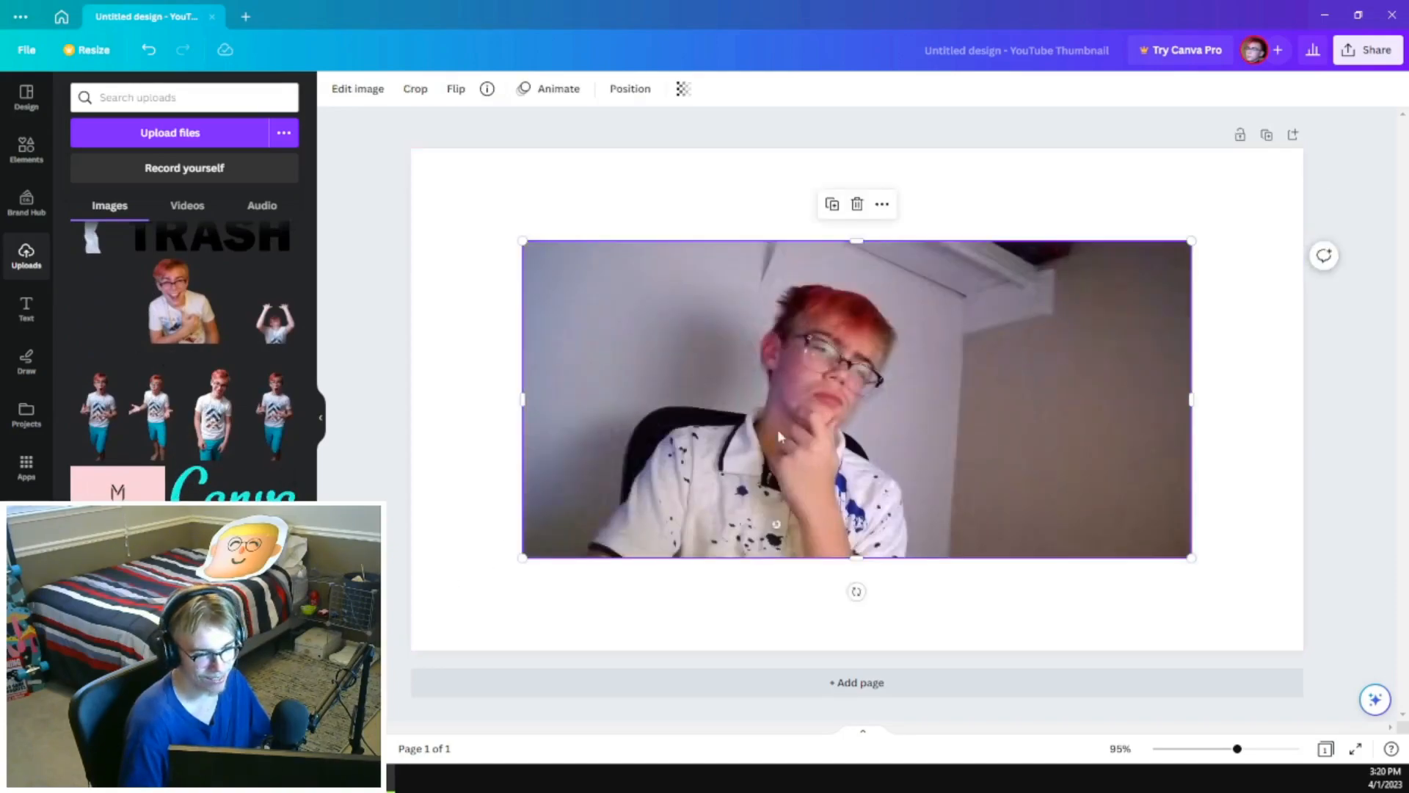
pyautogui.press('Delete')
# - Add a heading text box to the page and browse the fonts available for it
pyautogui.click(29, 312)
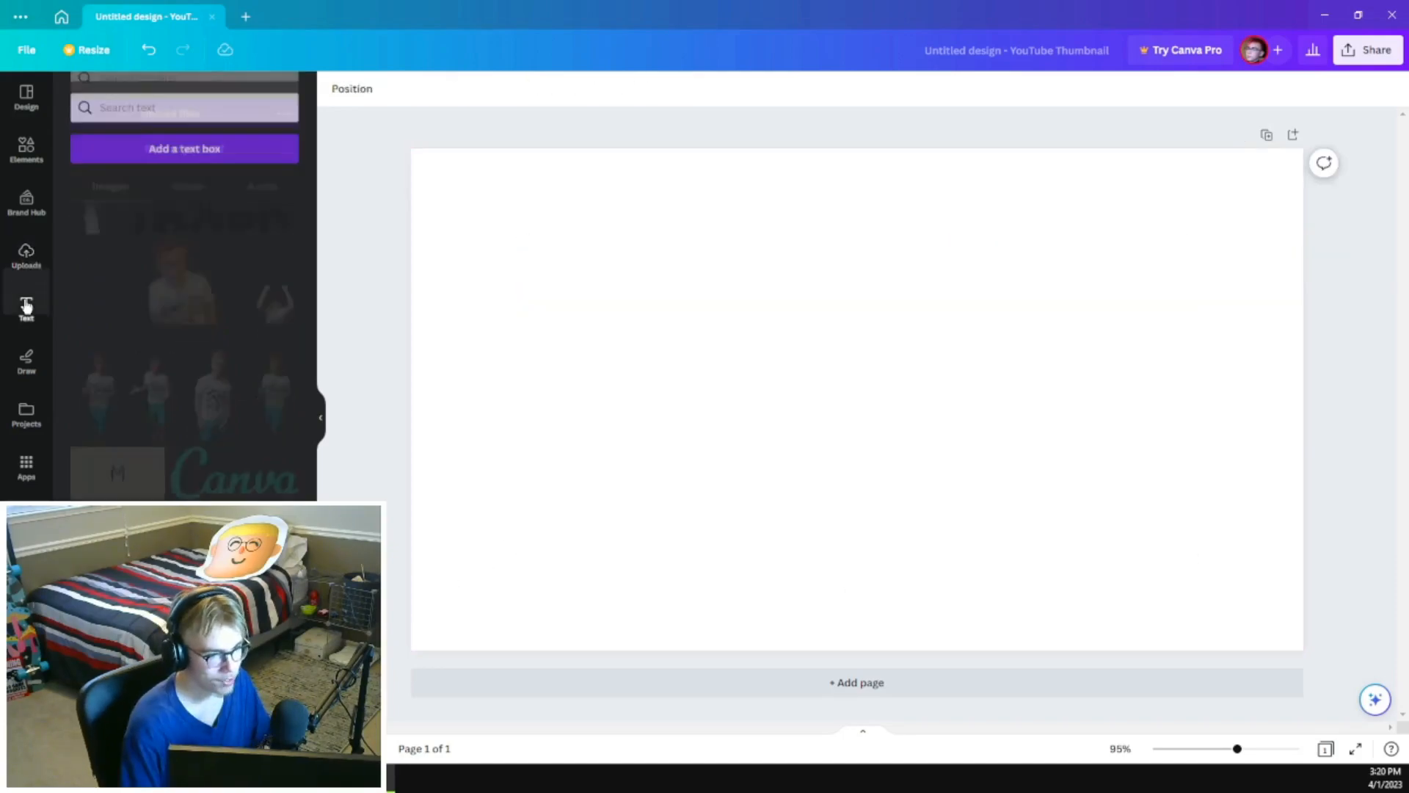
pyautogui.click(220, 281)
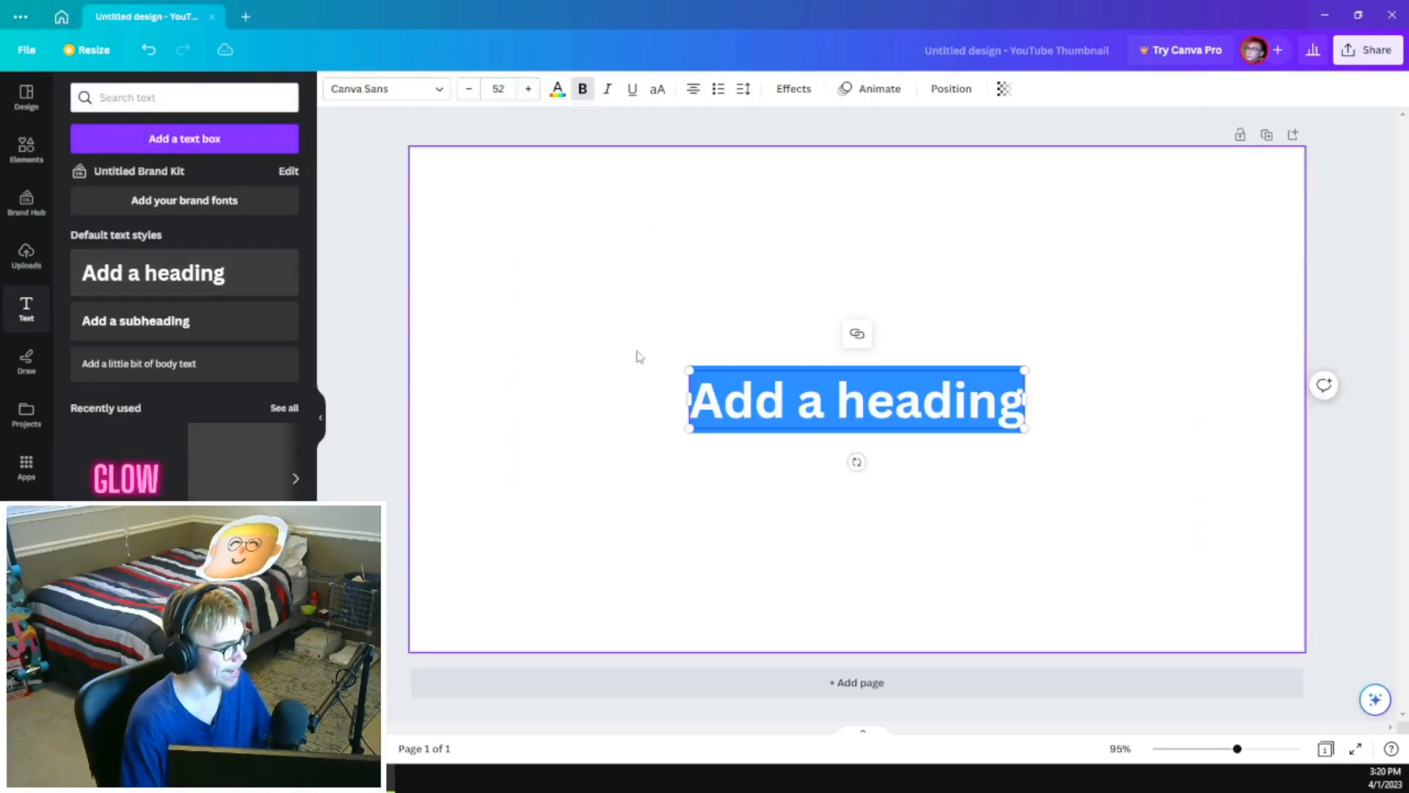
pyautogui.click(665, 315)
pyautogui.click(726, 389)
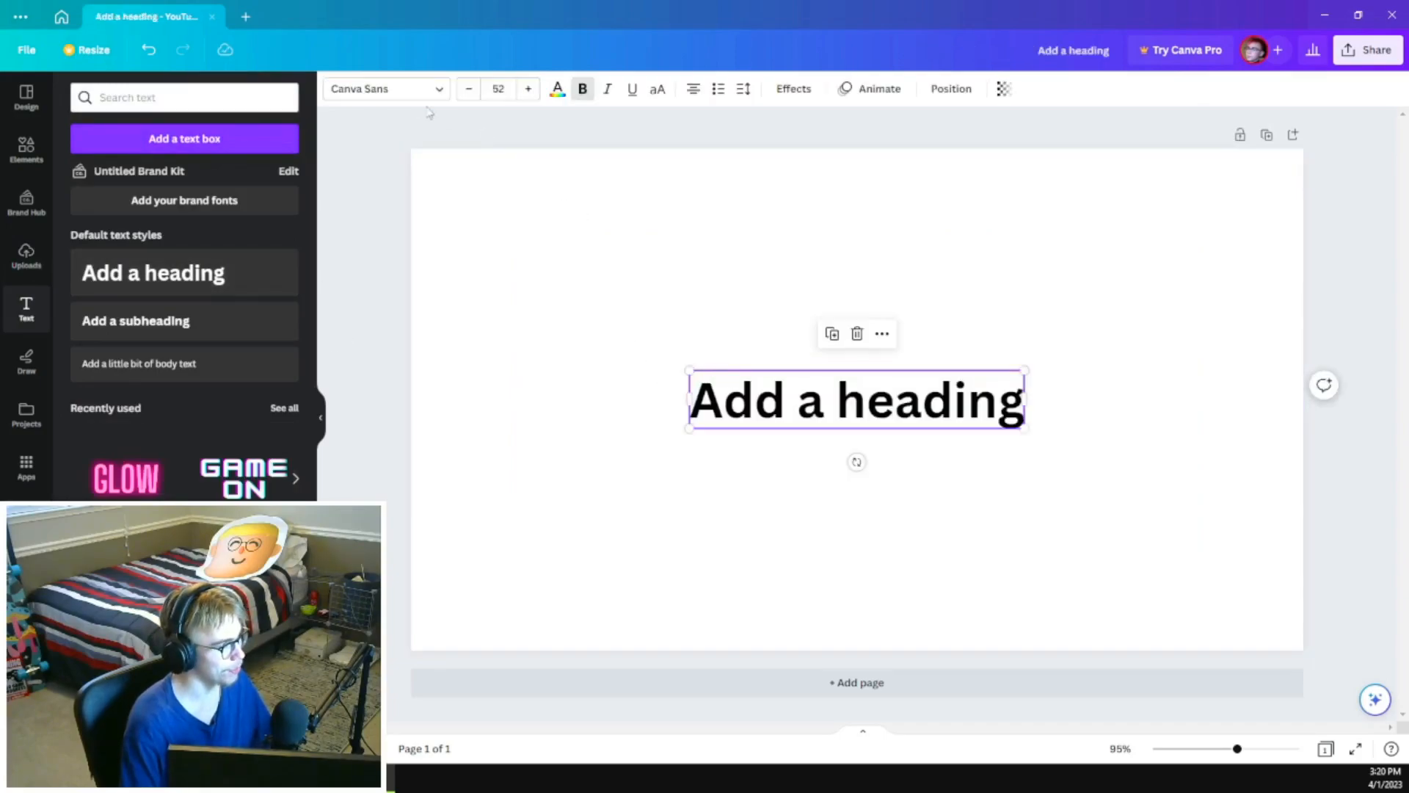
pyautogui.click(406, 97)
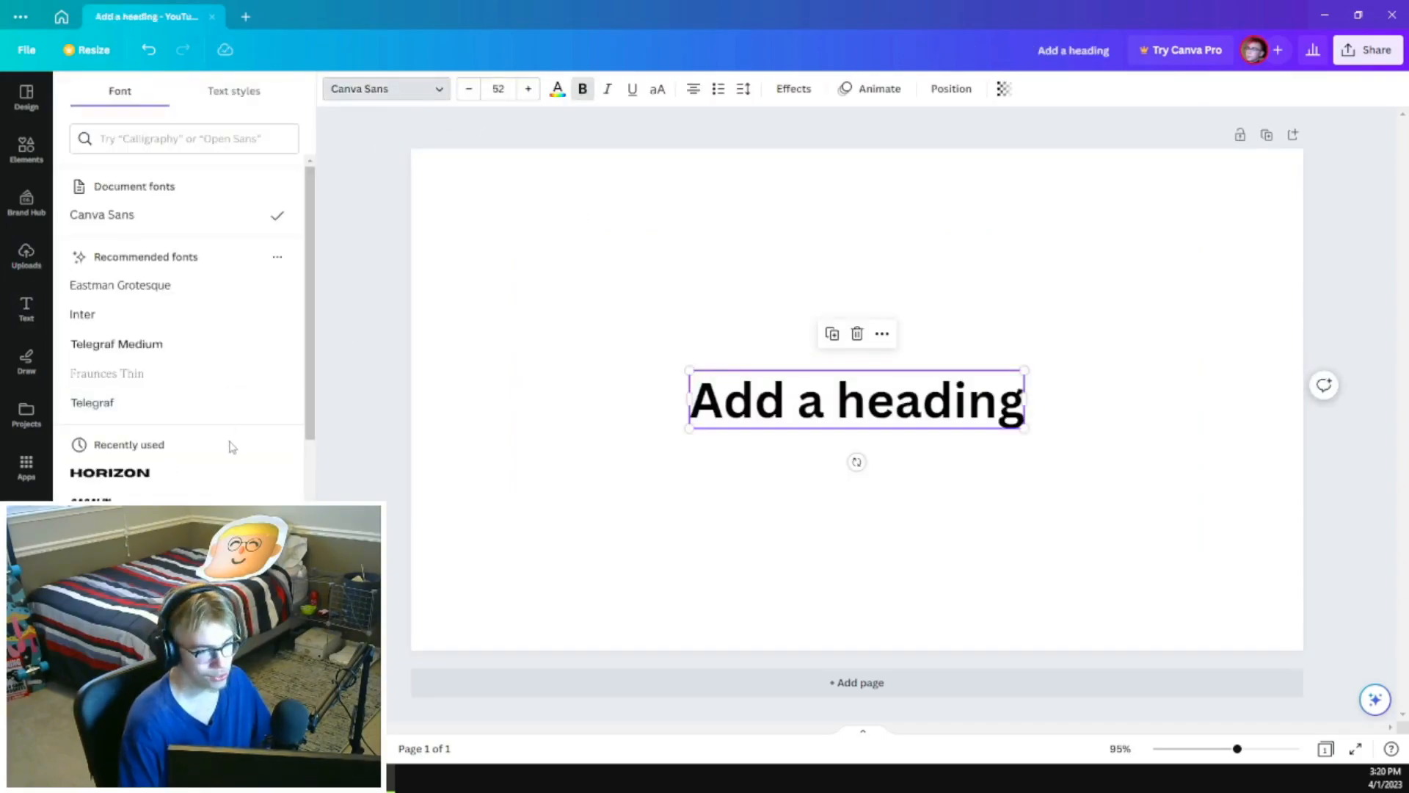
pyautogui.scroll(-2, 249, 404)
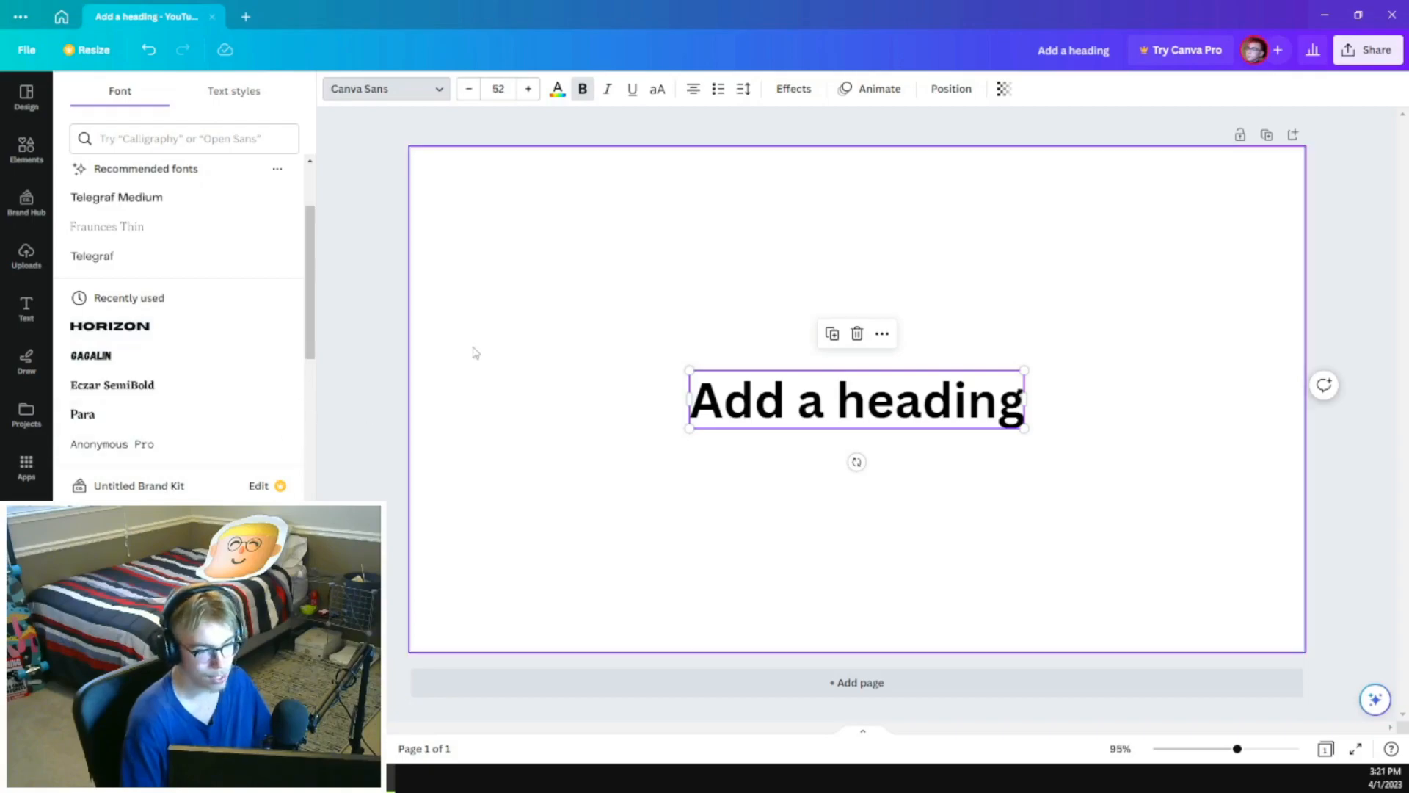
# - Replace the placeholder heading on the page with the text "LMW PLAYS"
pyautogui.click(643, 352)
pyautogui.click(717, 355)
pyautogui.rightClick(734, 402)
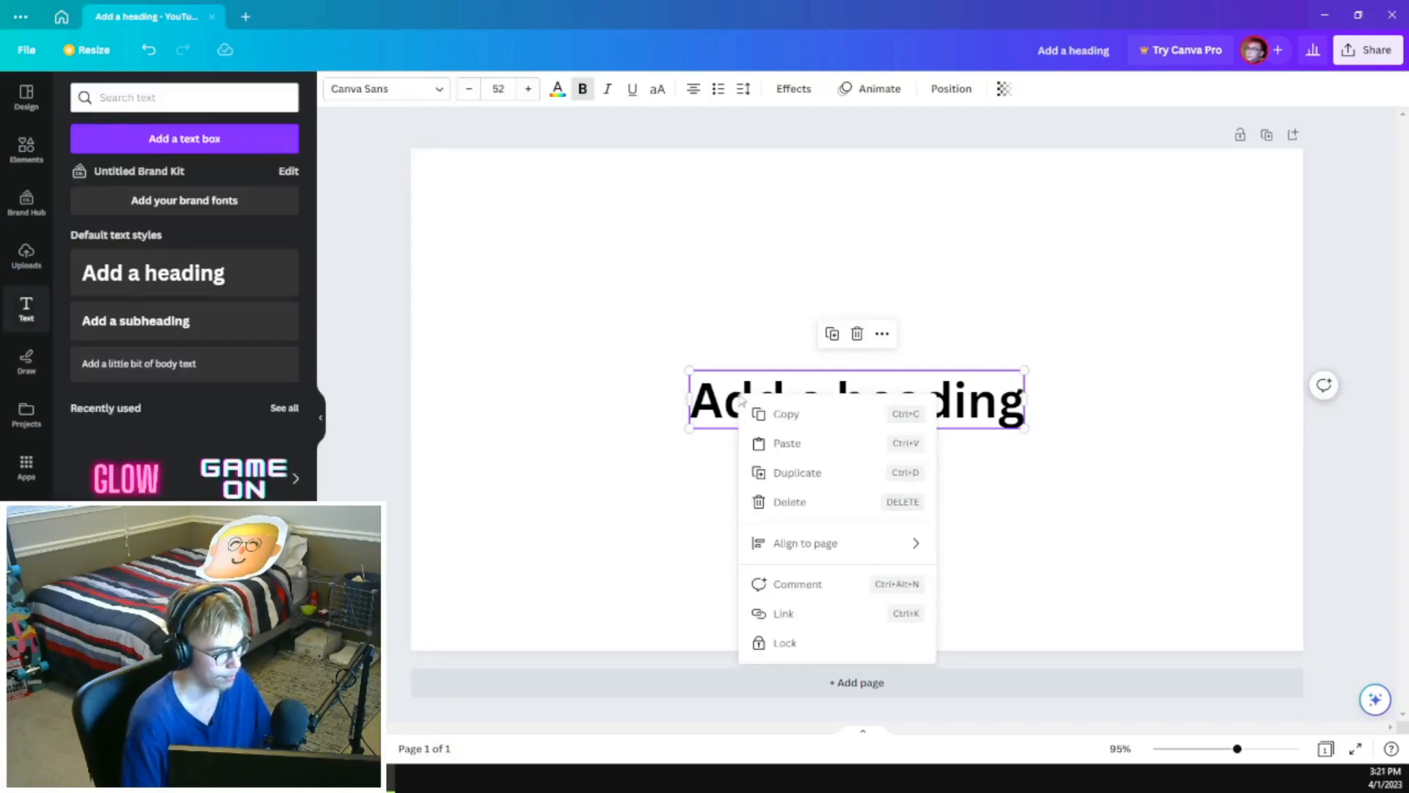
pyautogui.click(785, 501)
pyautogui.write('LMW PLAYS')
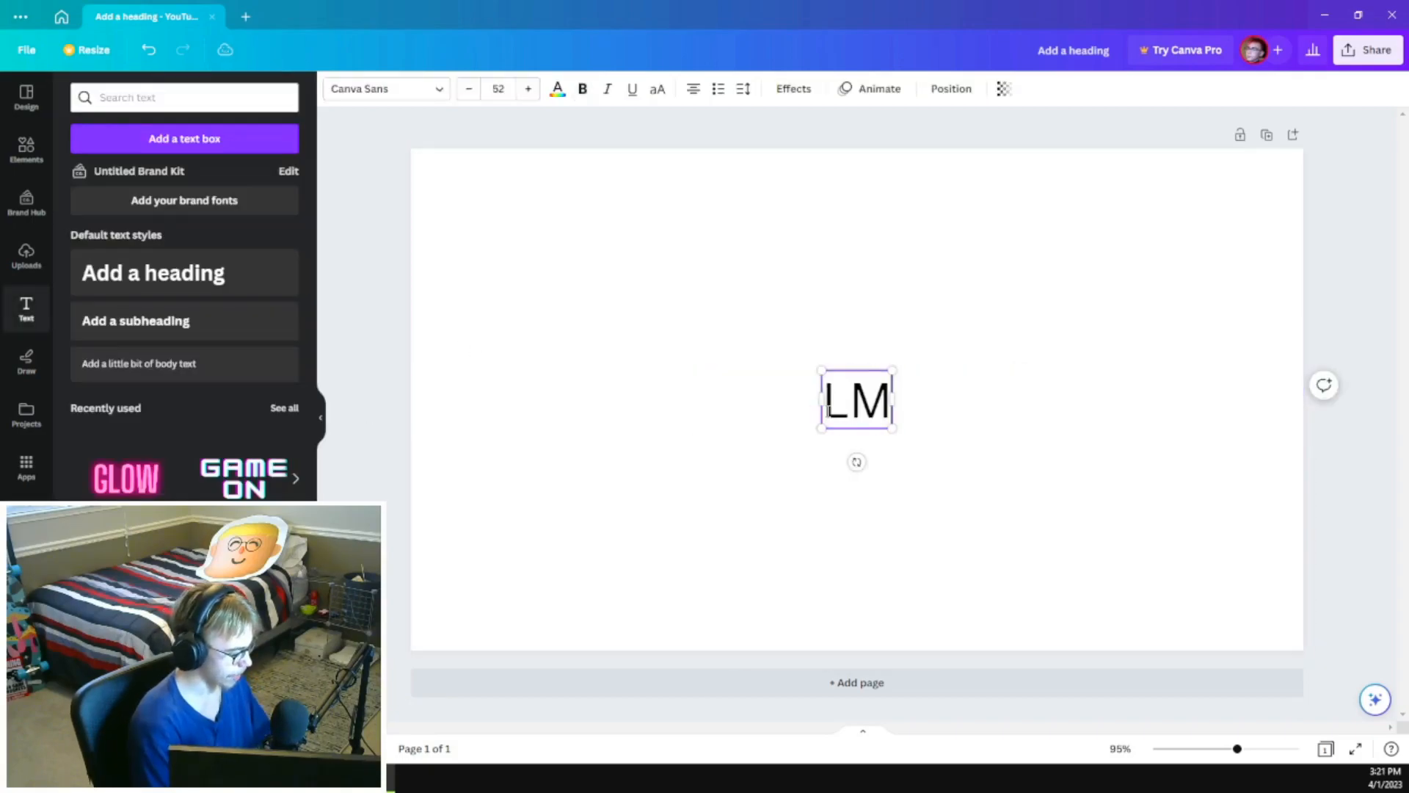
# - Change the font of the "LMW PLAYS" text to Gagalin
pyautogui.click(714, 345)
pyautogui.click(785, 393)
pyautogui.click(413, 90)
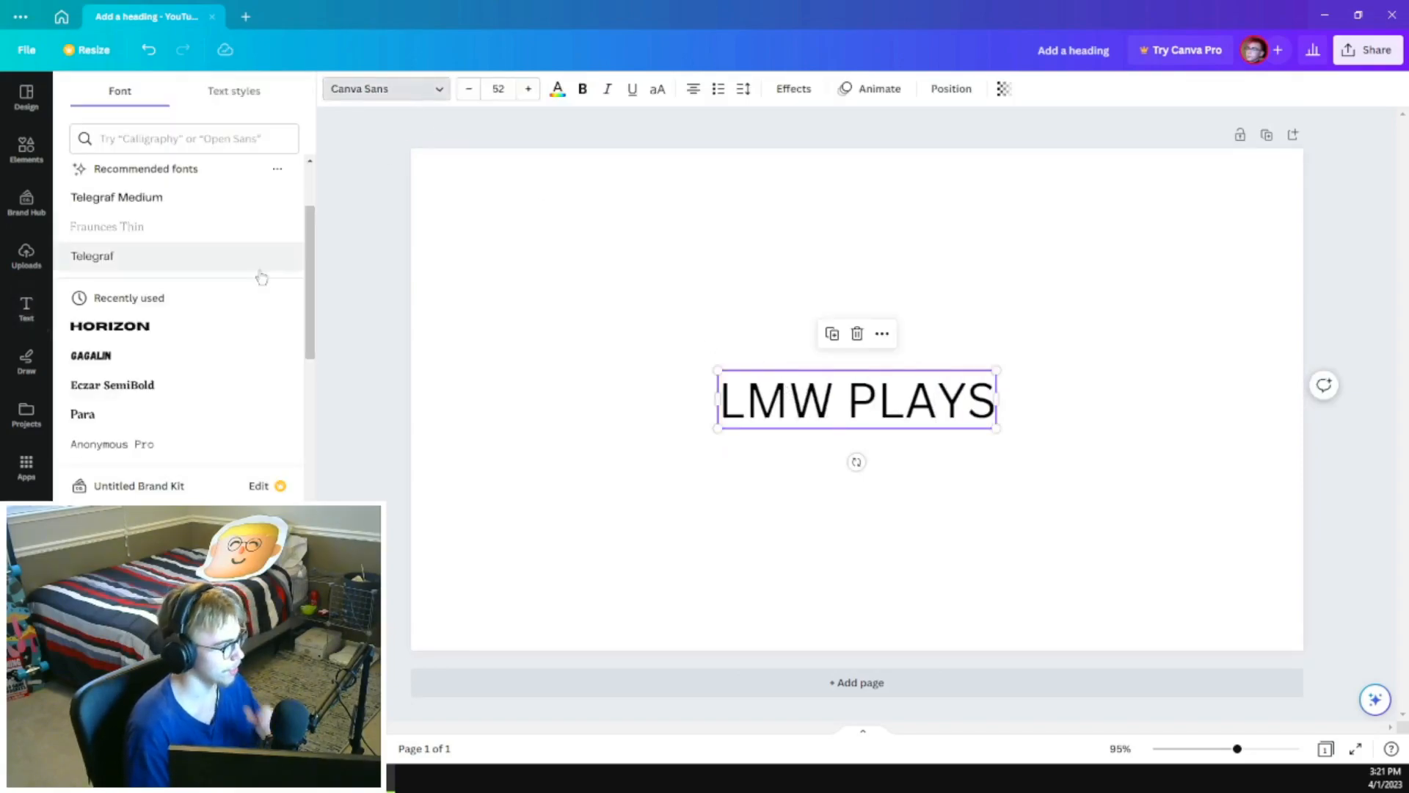
pyautogui.click(150, 363)
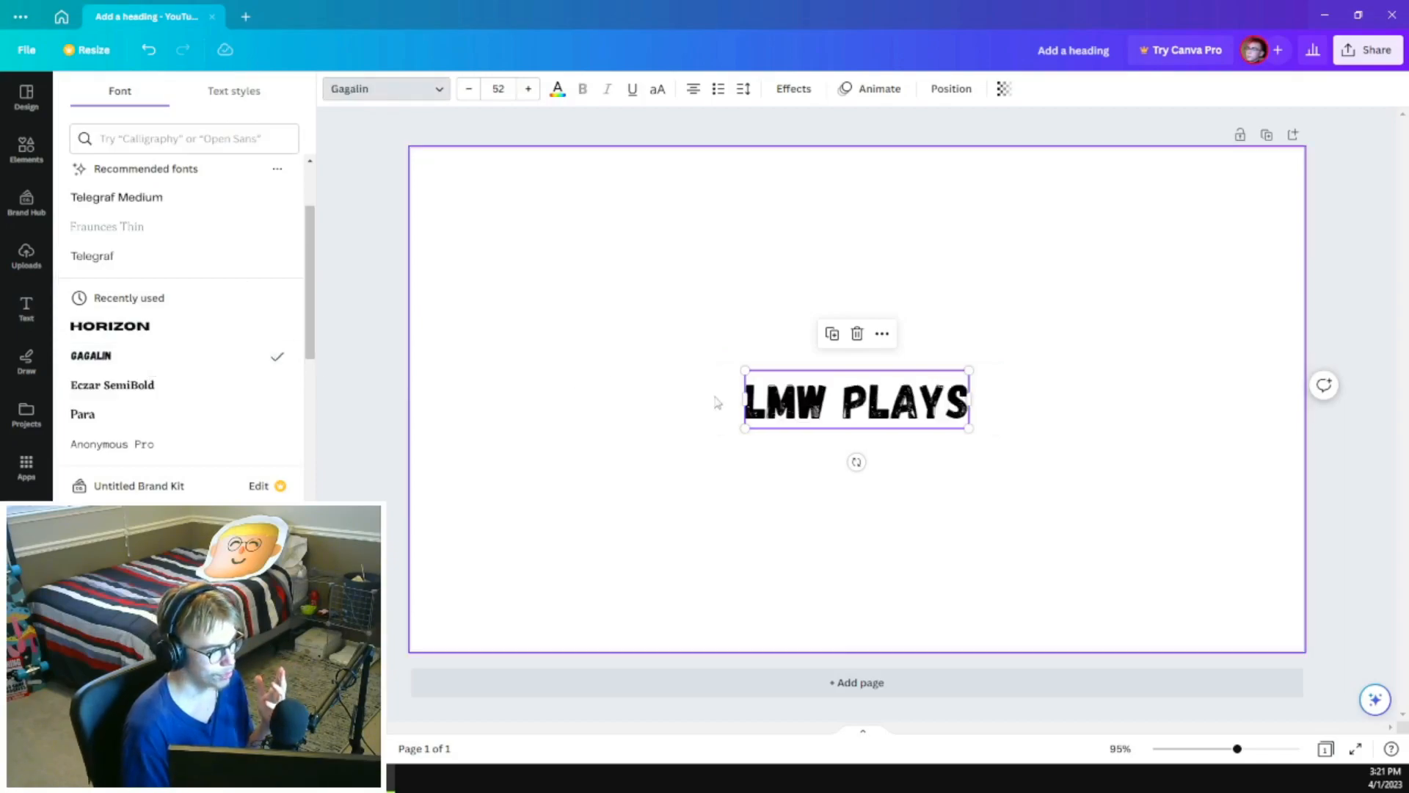
pyautogui.click(413, 90)
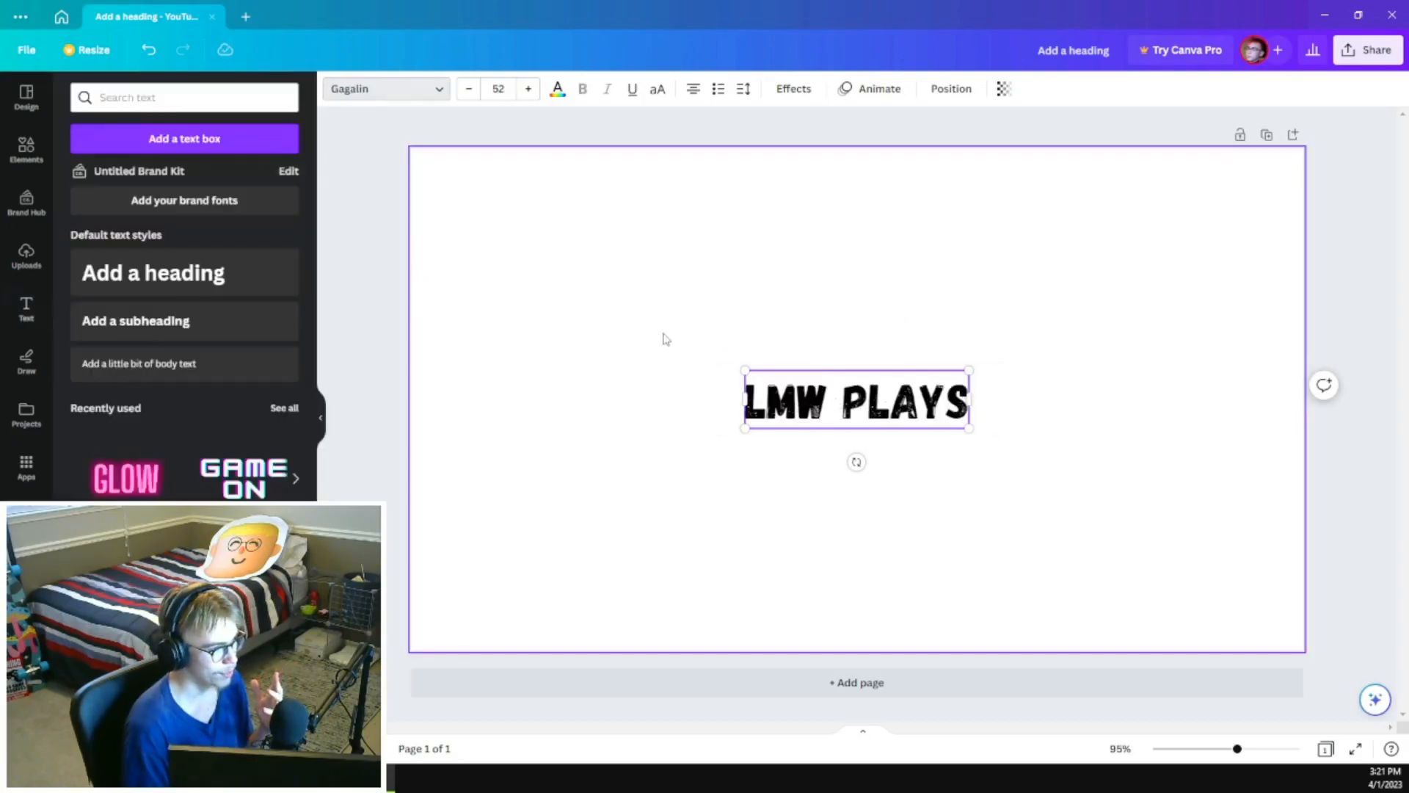
# - Enlarge the "LMW PLAYS" text to about size 122 and position it at the center of the page
pyautogui.click(844, 399)
pyautogui.moveTo(743, 369); pyautogui.dragTo(469, 140)
pyautogui.moveTo(646, 349); pyautogui.dragTo(729, 369)
# - Try the Lift text effect on "LMW PLAYS" with its intensity at 100
pyautogui.click(793, 88)
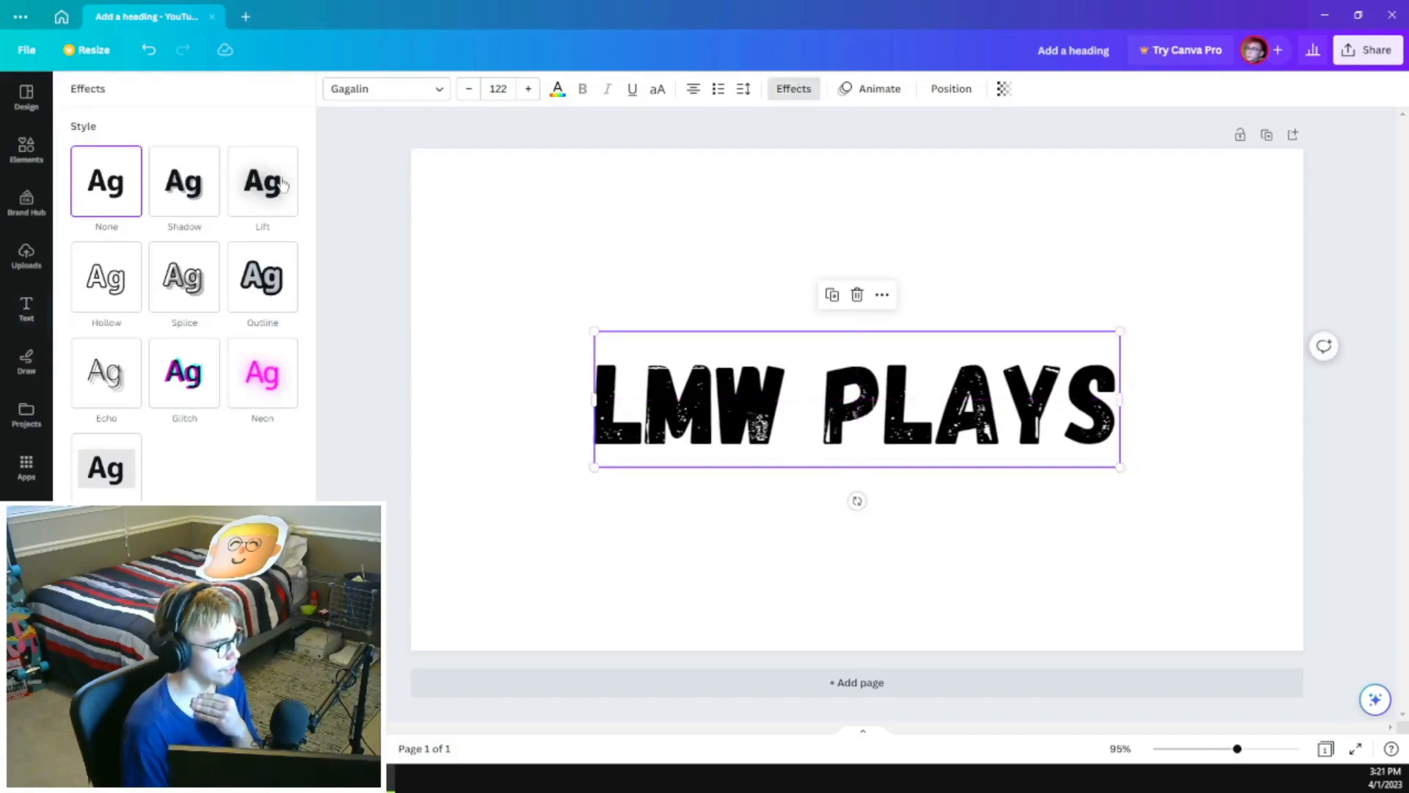
pyautogui.click(279, 203)
pyautogui.moveTo(189, 285); pyautogui.dragTo(403, 283)
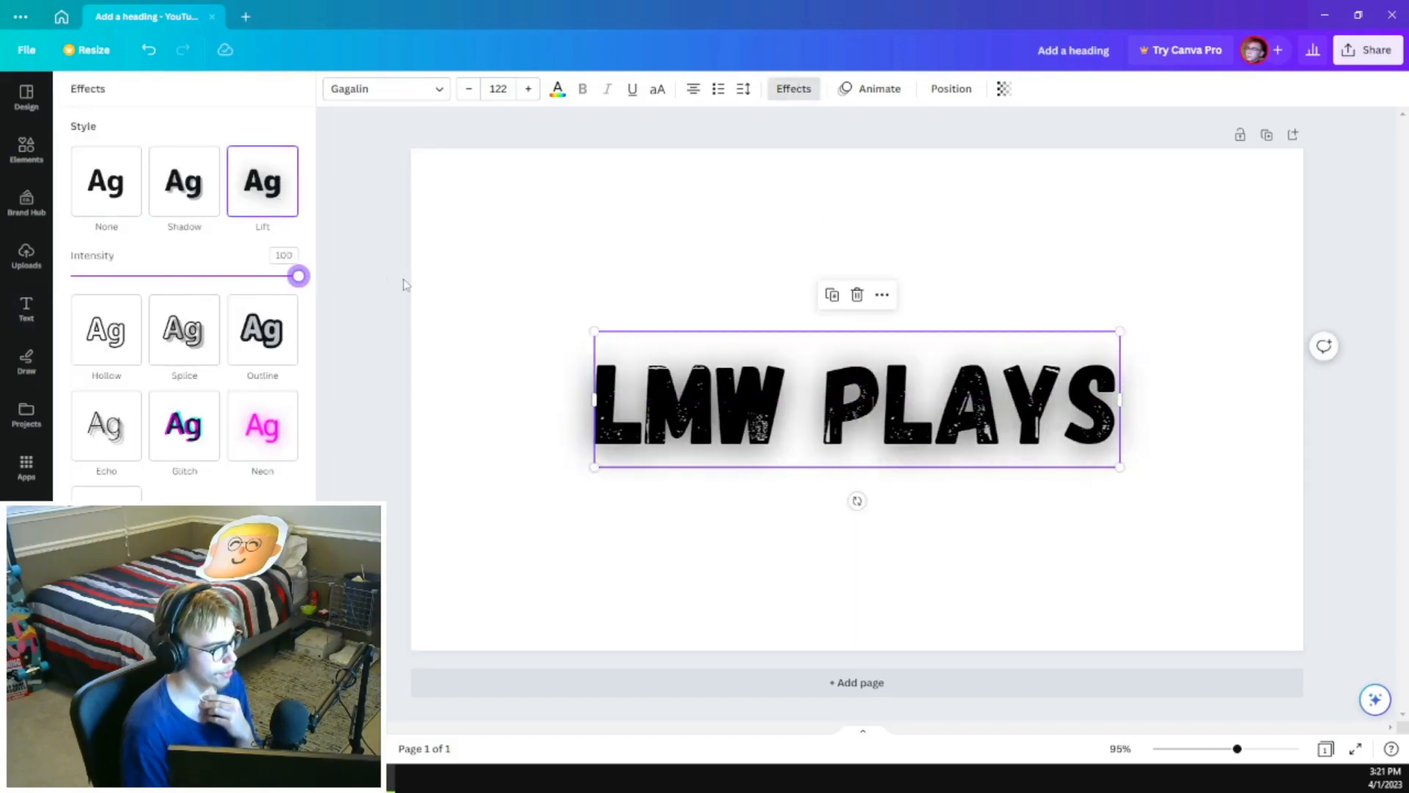
# - Try a red Shadow effect on the text with offset 0, direction 0, blur 100 and transparency 100
pyautogui.click(202, 206)
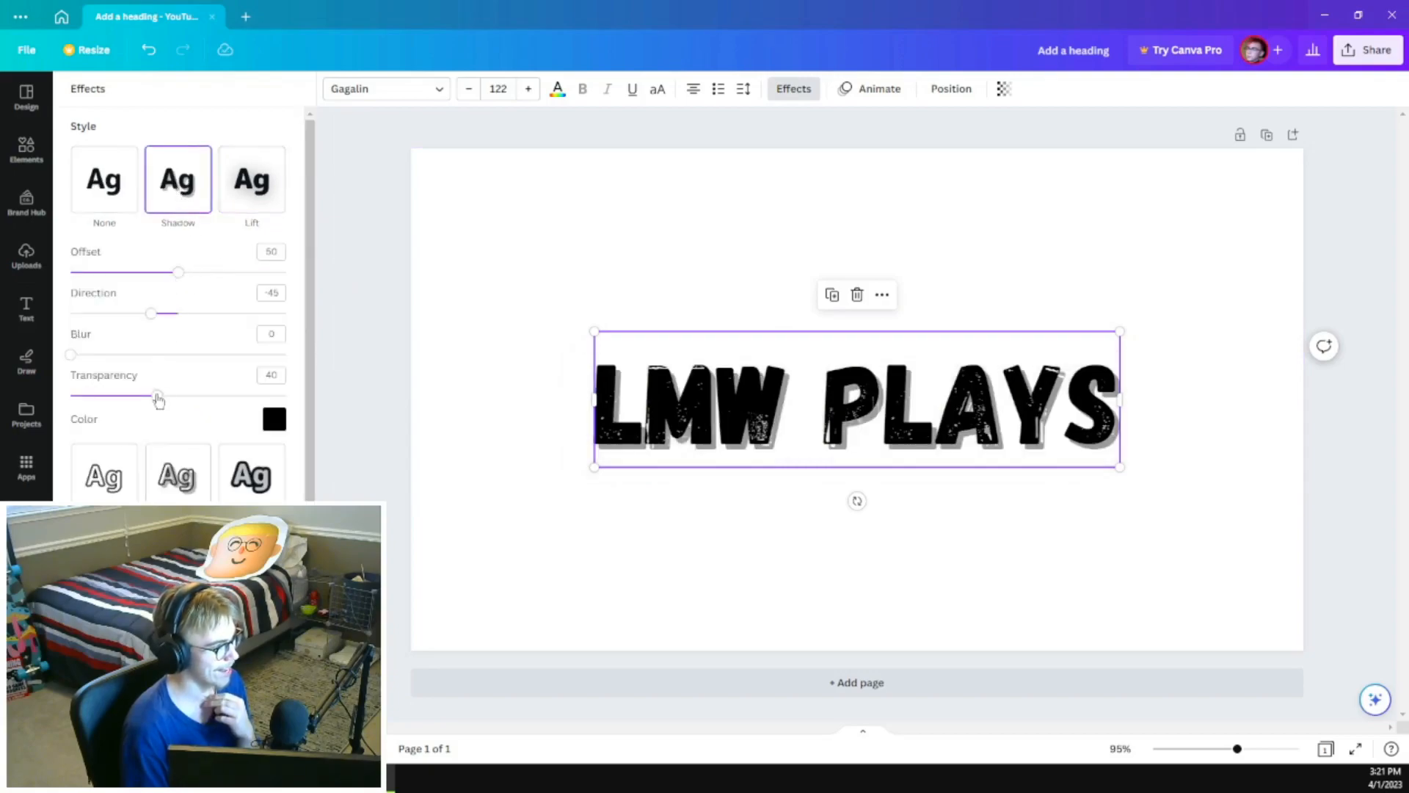
pyautogui.moveTo(158, 399); pyautogui.dragTo(393, 400)
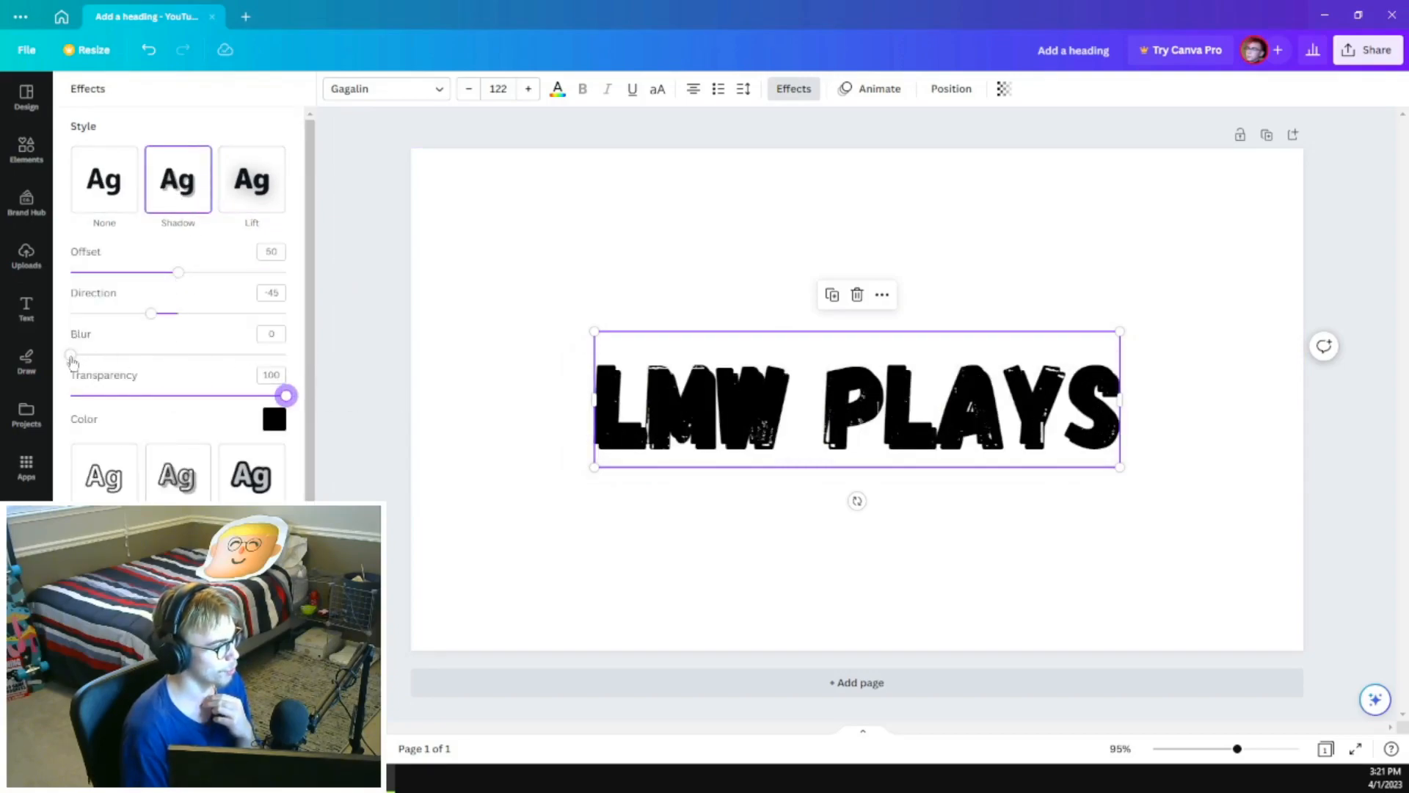
pyautogui.moveTo(71, 355); pyautogui.dragTo(397, 355)
pyautogui.click(273, 419)
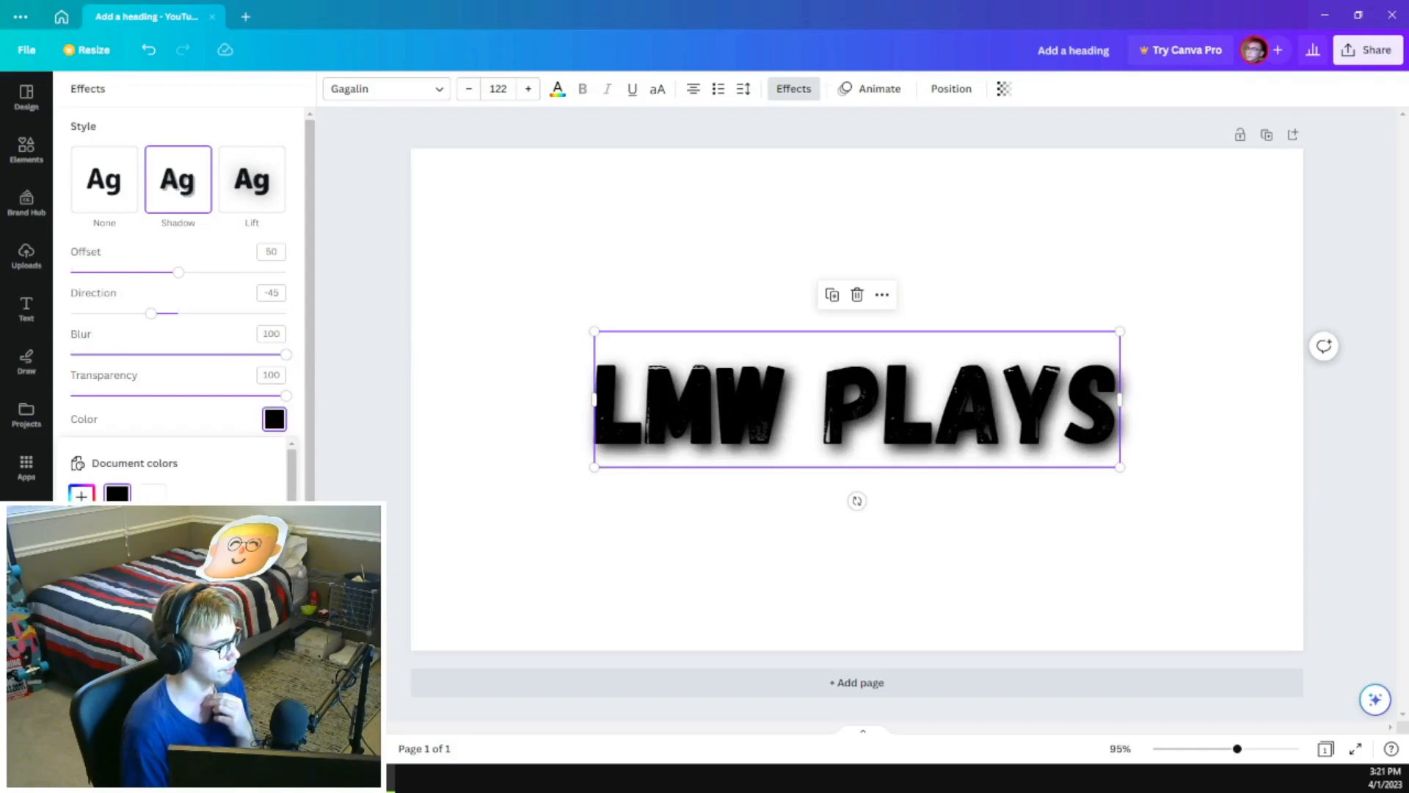
pyautogui.click(82, 640)
pyautogui.moveTo(151, 313); pyautogui.dragTo(69, 274)
pyautogui.click(447, 289)
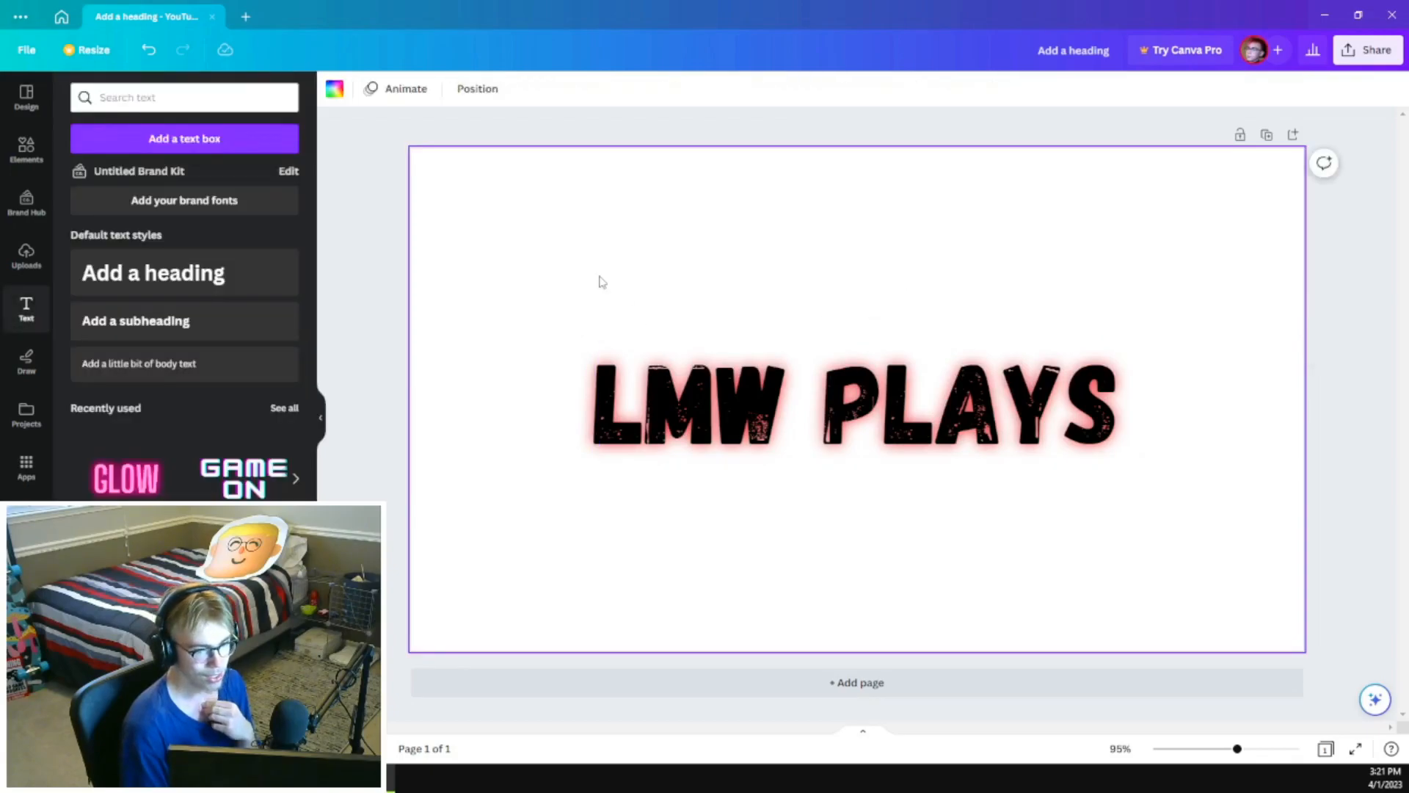
# - Try the Neon effect on the "LMW PLAYS" text and adjust its intensity
pyautogui.click(719, 389)
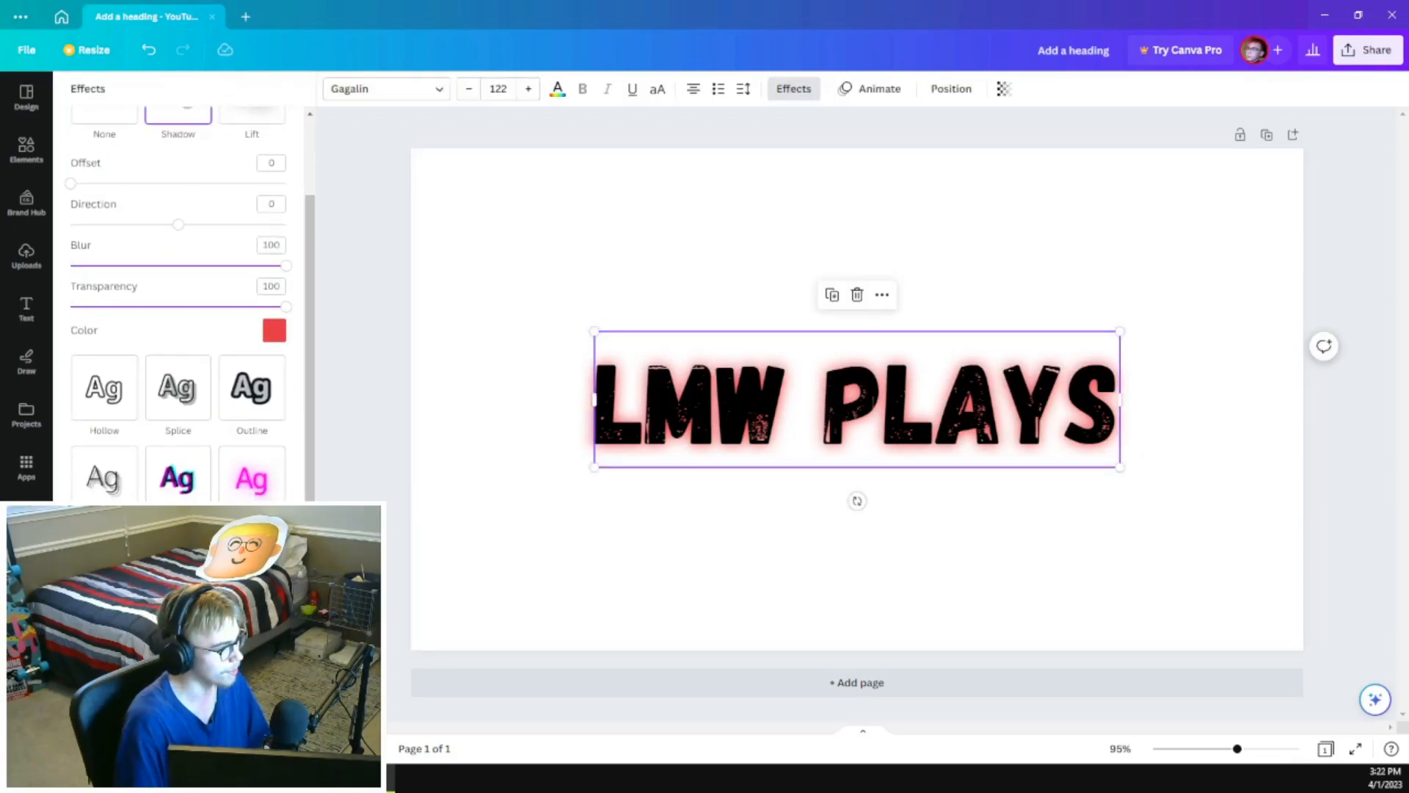
pyautogui.click(269, 478)
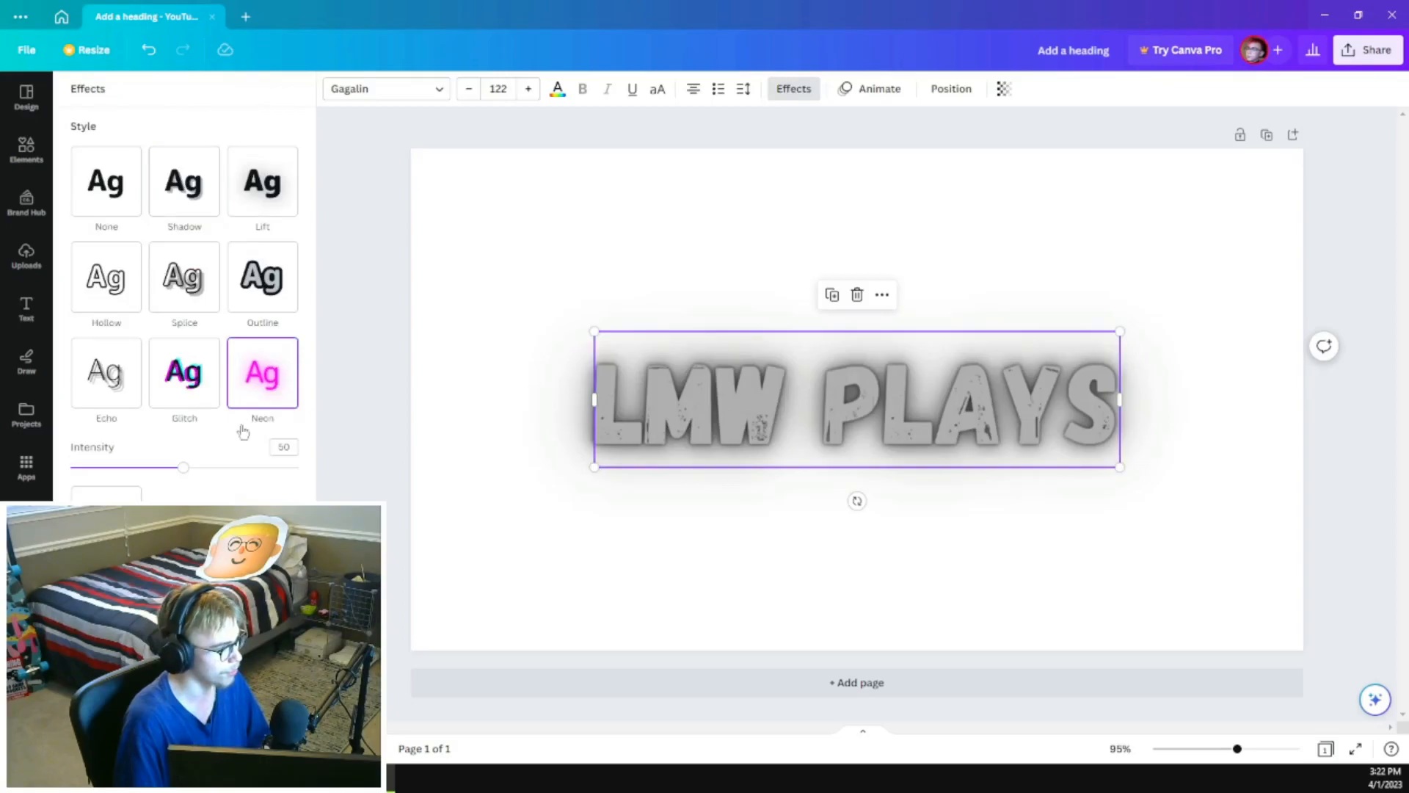
pyautogui.moveTo(186, 473); pyautogui.dragTo(234, 466)
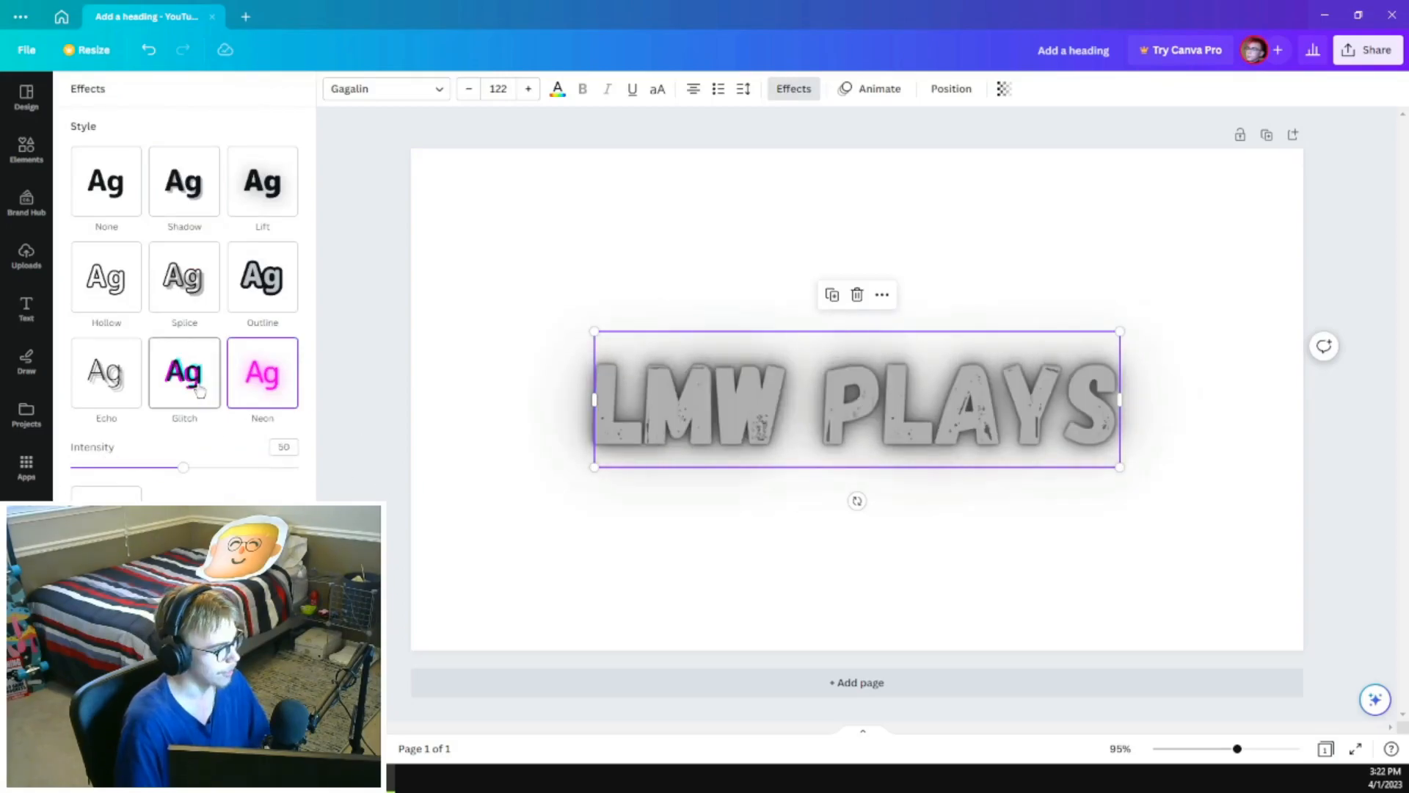
# - Apply the Glitch effect to the text with offset 1 and direction 0, and curve the text into an arch
pyautogui.click(198, 387)
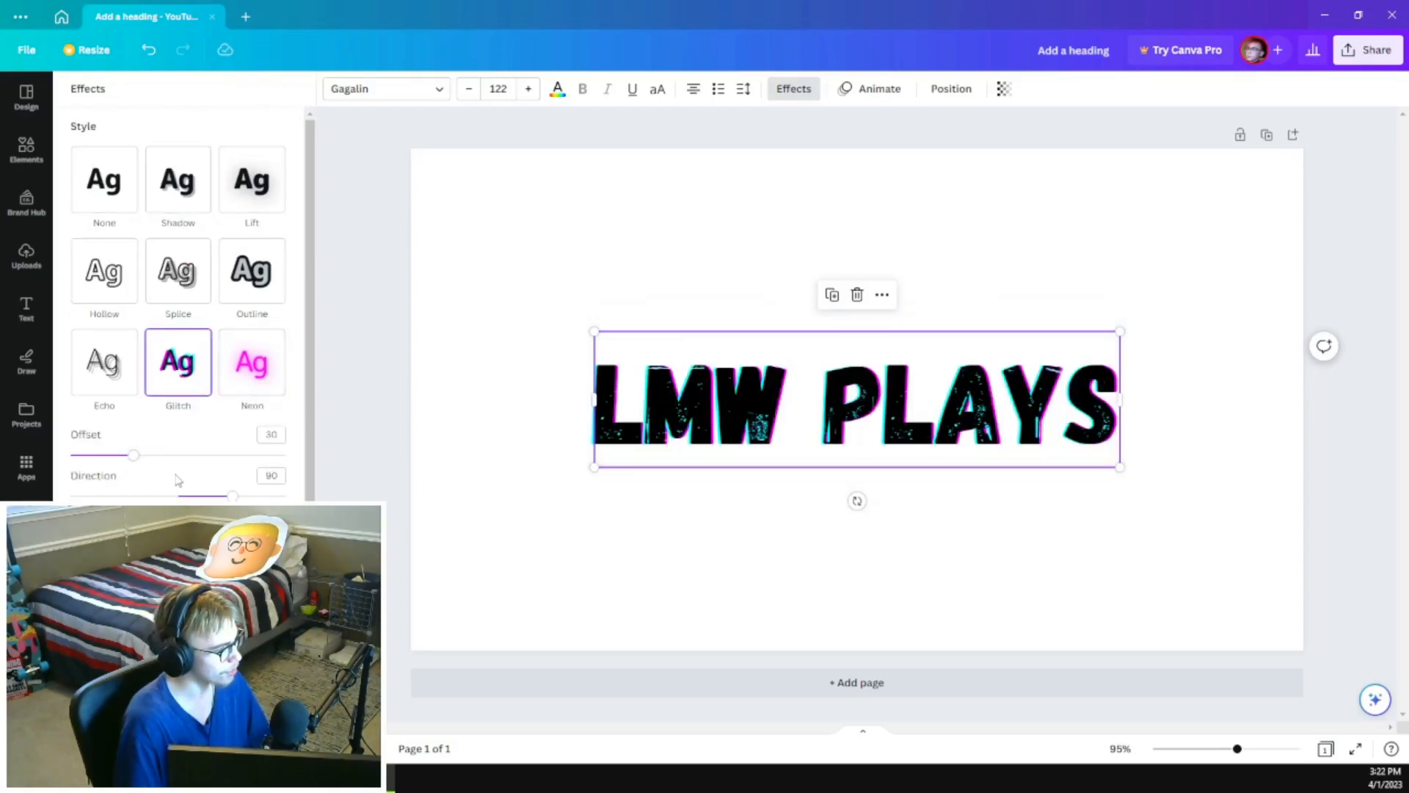
pyautogui.moveTo(230, 497); pyautogui.dragTo(188, 494)
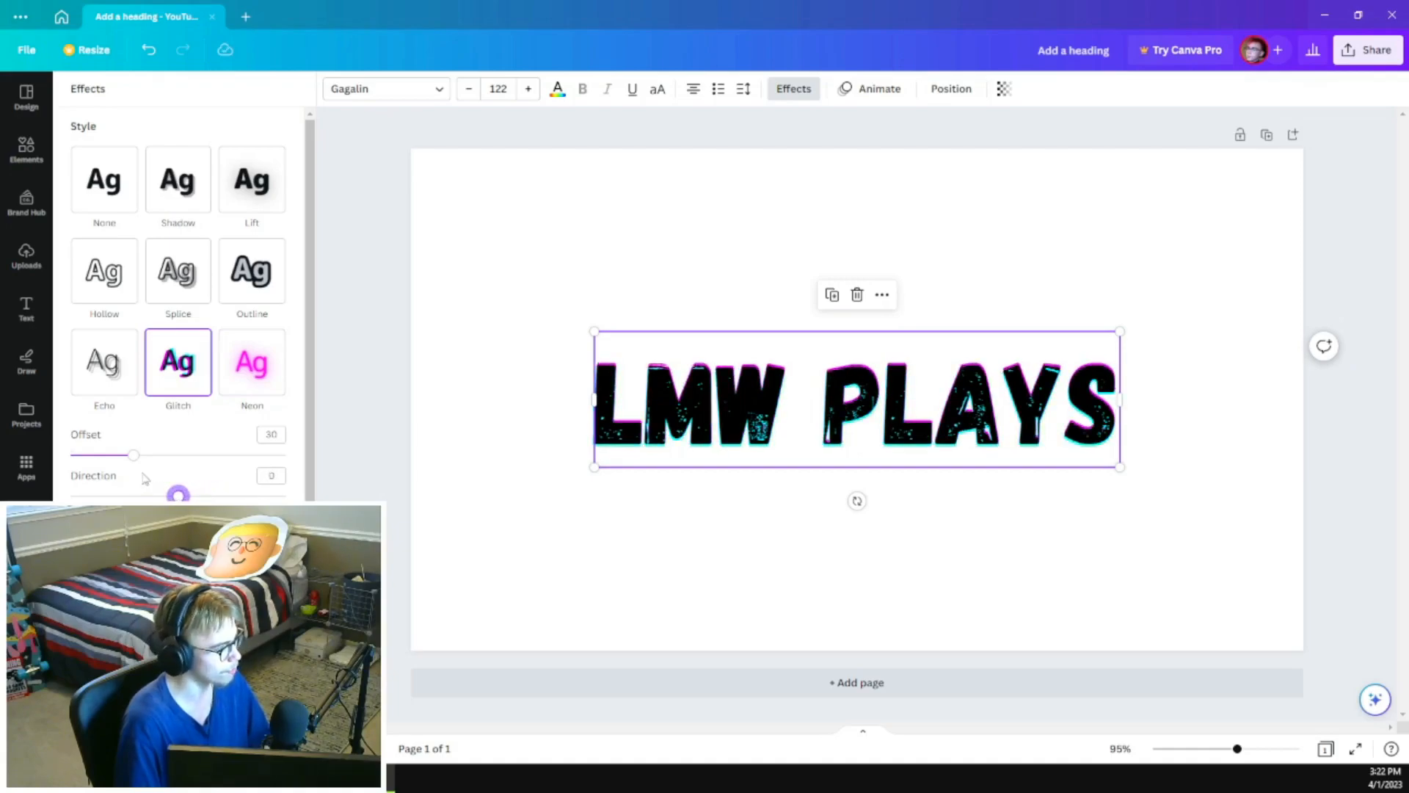
pyautogui.moveTo(133, 455)
pyautogui.mouseDown()
pyautogui.moveTo(283, 454)
pyautogui.moveTo(147, 455)
pyautogui.mouseUp()
pyautogui.moveTo(235, 464); pyautogui.dragTo(69, 461)
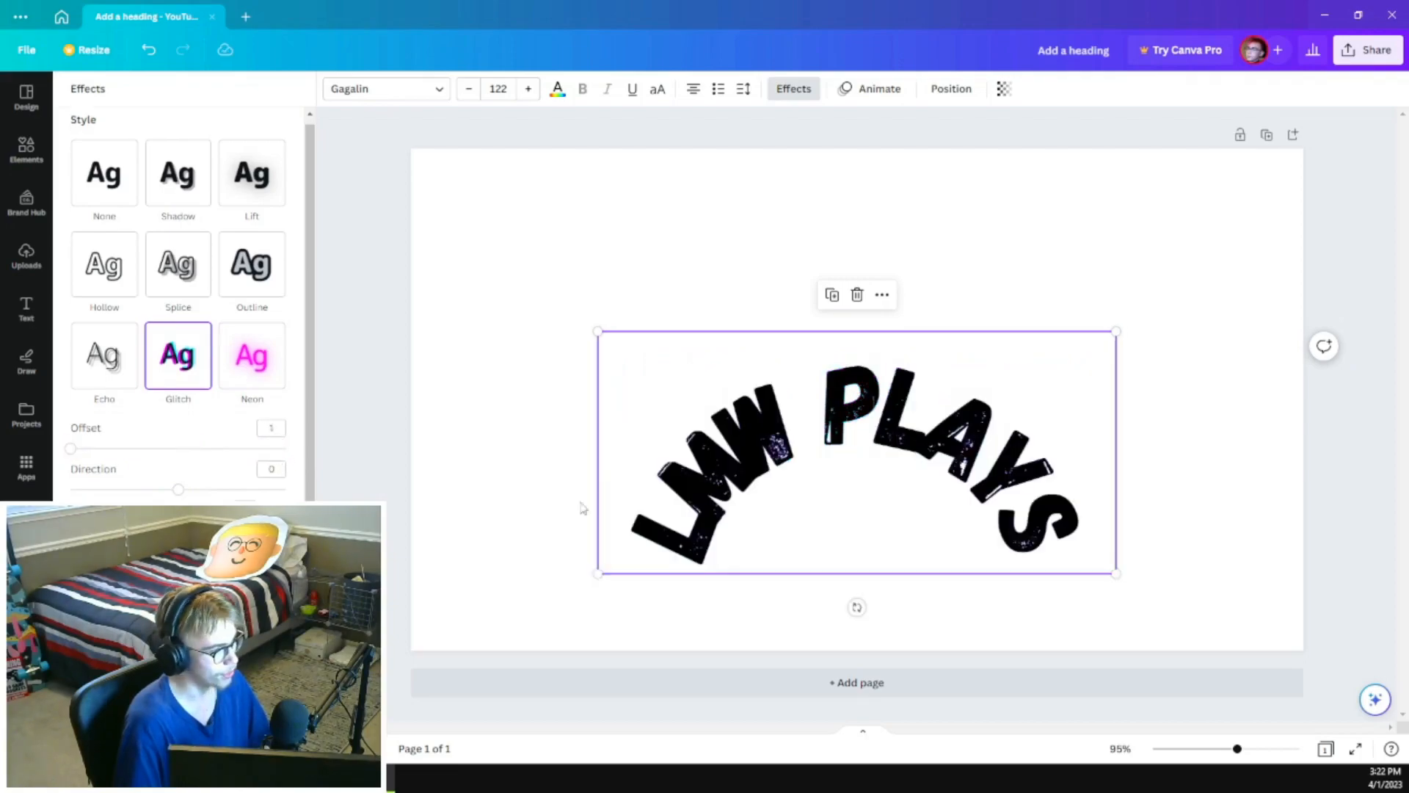
# - Bend the "LMW PLAYS" text into a downward curve, and delete the text from the page
pyautogui.scroll(-1, 184, 303)
pyautogui.moveTo(232, 740); pyautogui.dragTo(135, 740)
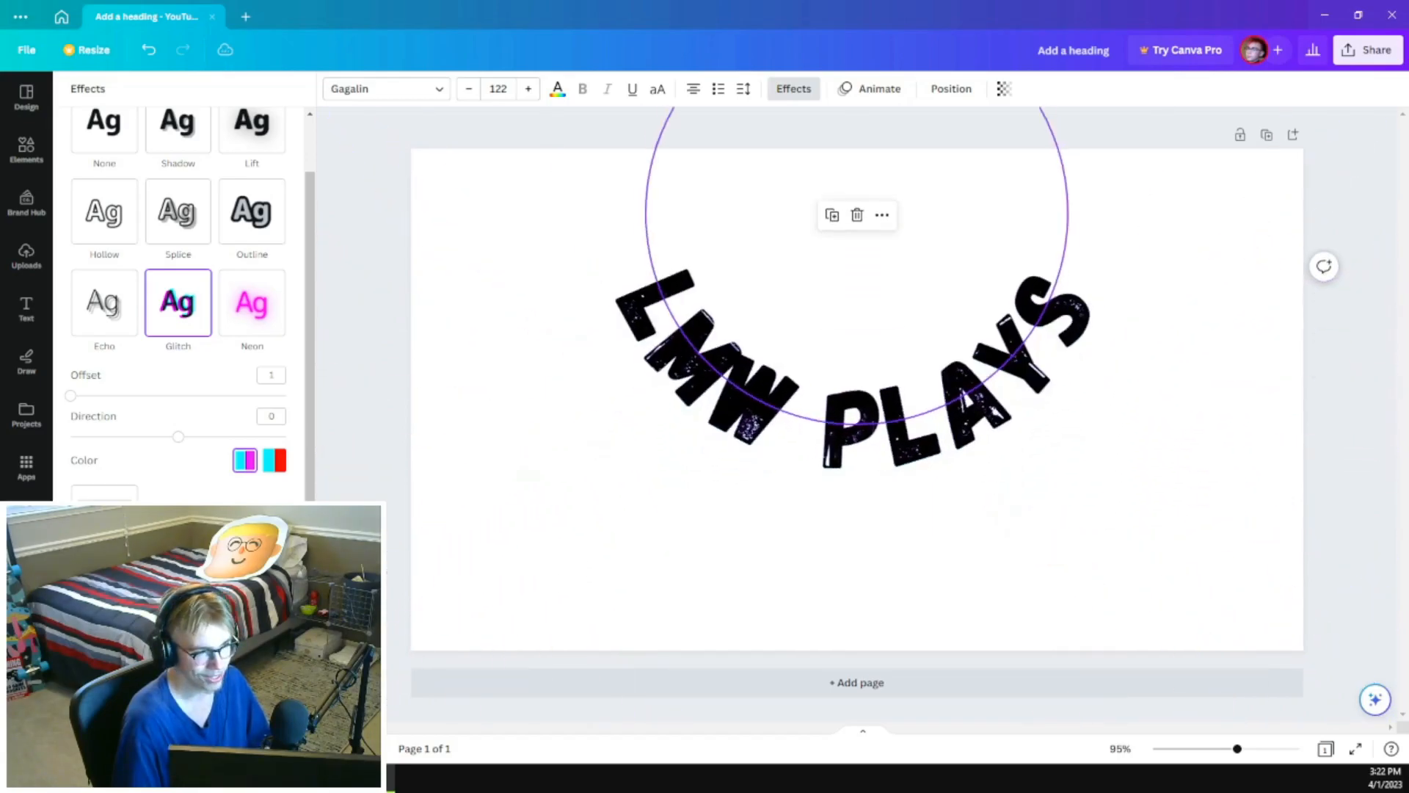
pyautogui.press('Delete')
# - Try freehand drawing across the page with the yellow highlighter and red marker, and erase the scribbles
pyautogui.click(26, 361)
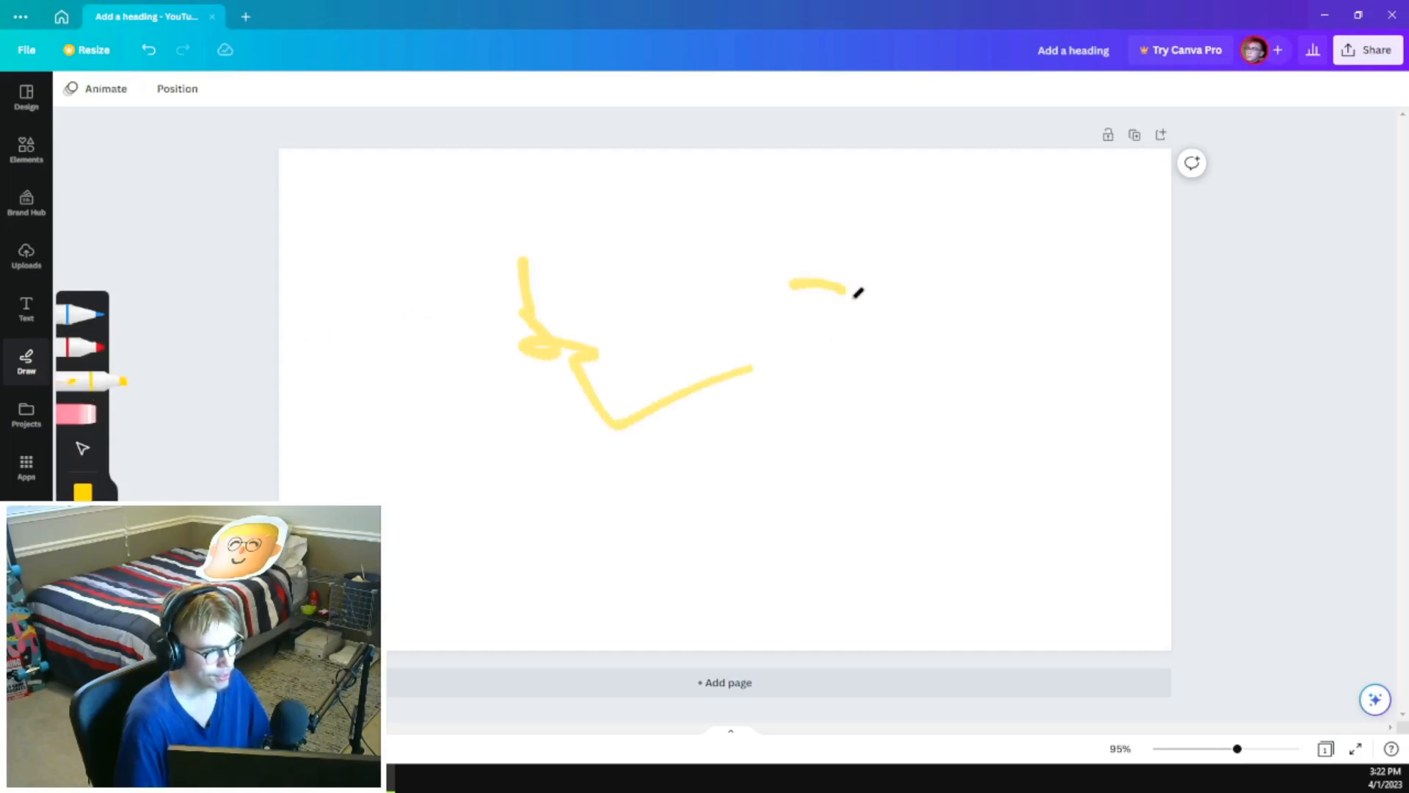
pyautogui.moveTo(808, 456); pyautogui.dragTo(811, 511)
pyautogui.moveTo(790, 240); pyautogui.dragTo(1018, 389)
pyautogui.moveTo(969, 386); pyautogui.dragTo(1002, 332)
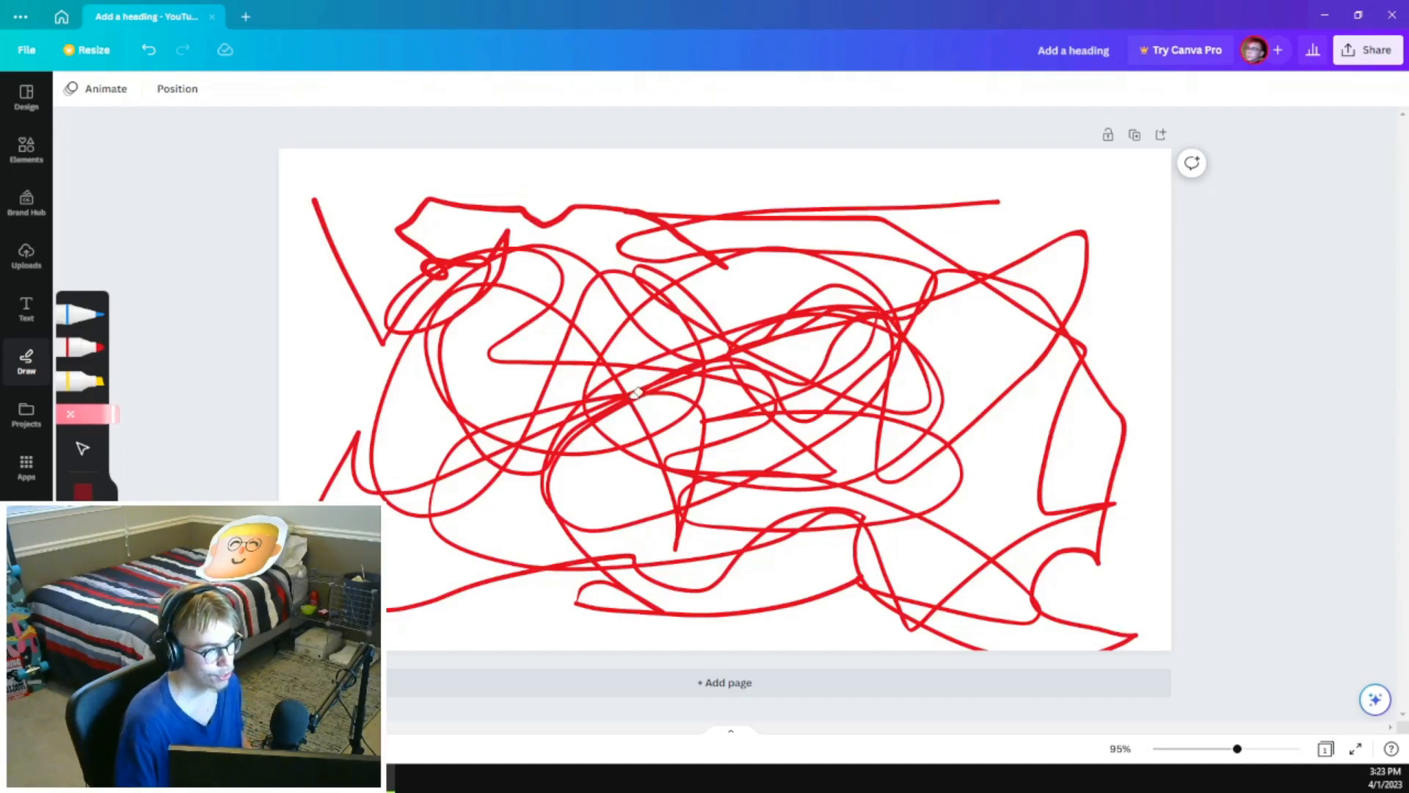
pyautogui.moveTo(638, 379); pyautogui.dragTo(579, 428)
# - Place the blue and purple "LMW PLOYS" banner from the existing designs onto the blank page
pyautogui.click(27, 416)
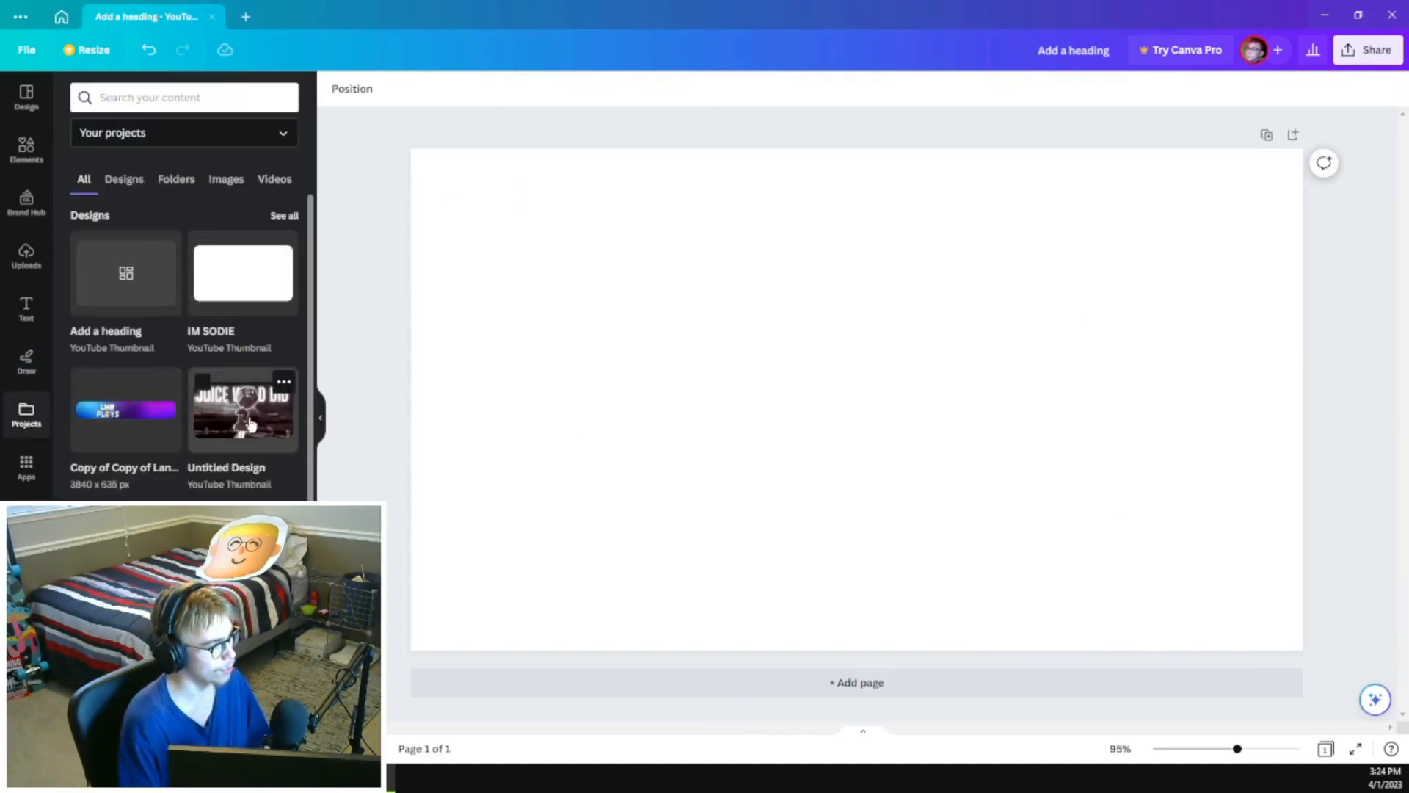
pyautogui.click(125, 409)
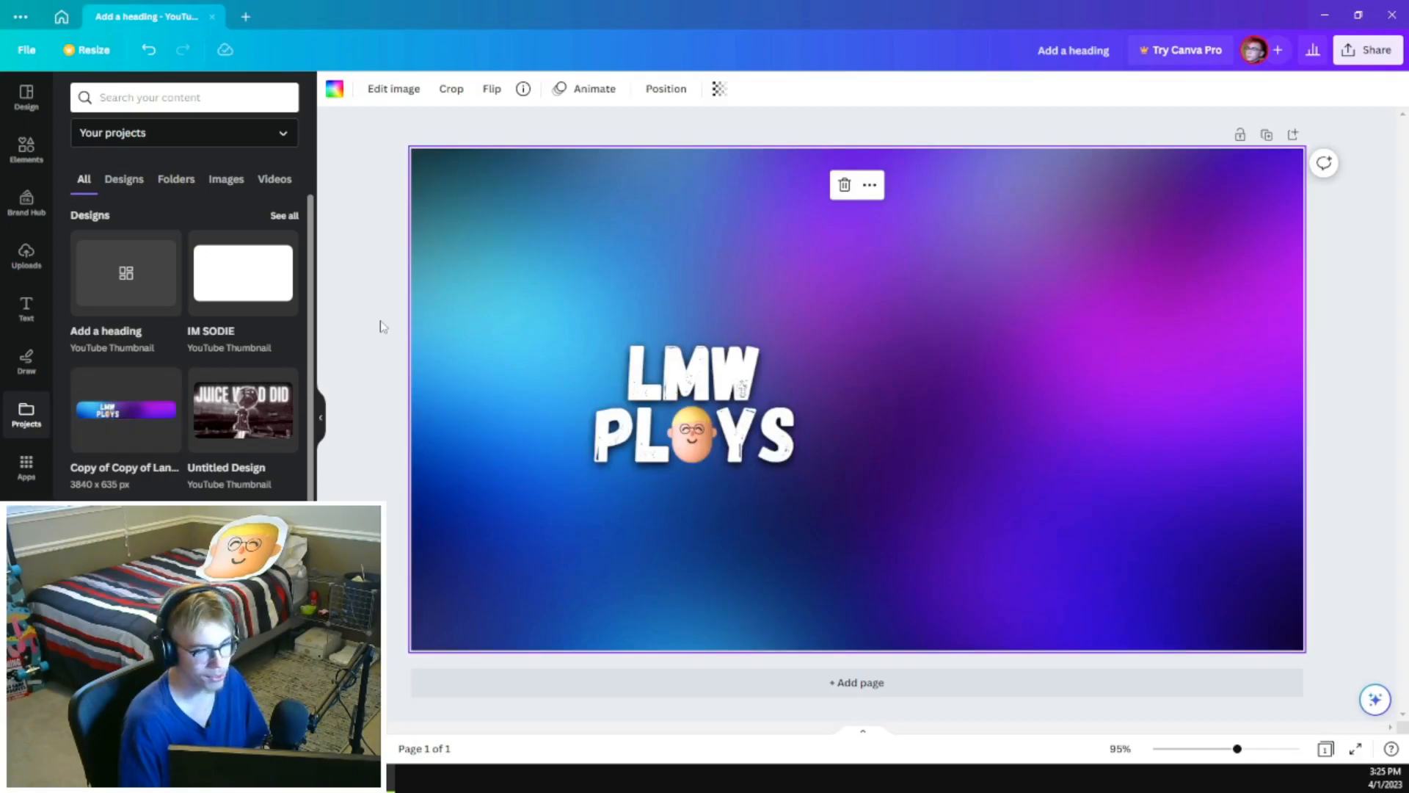
pyautogui.click(387, 328)
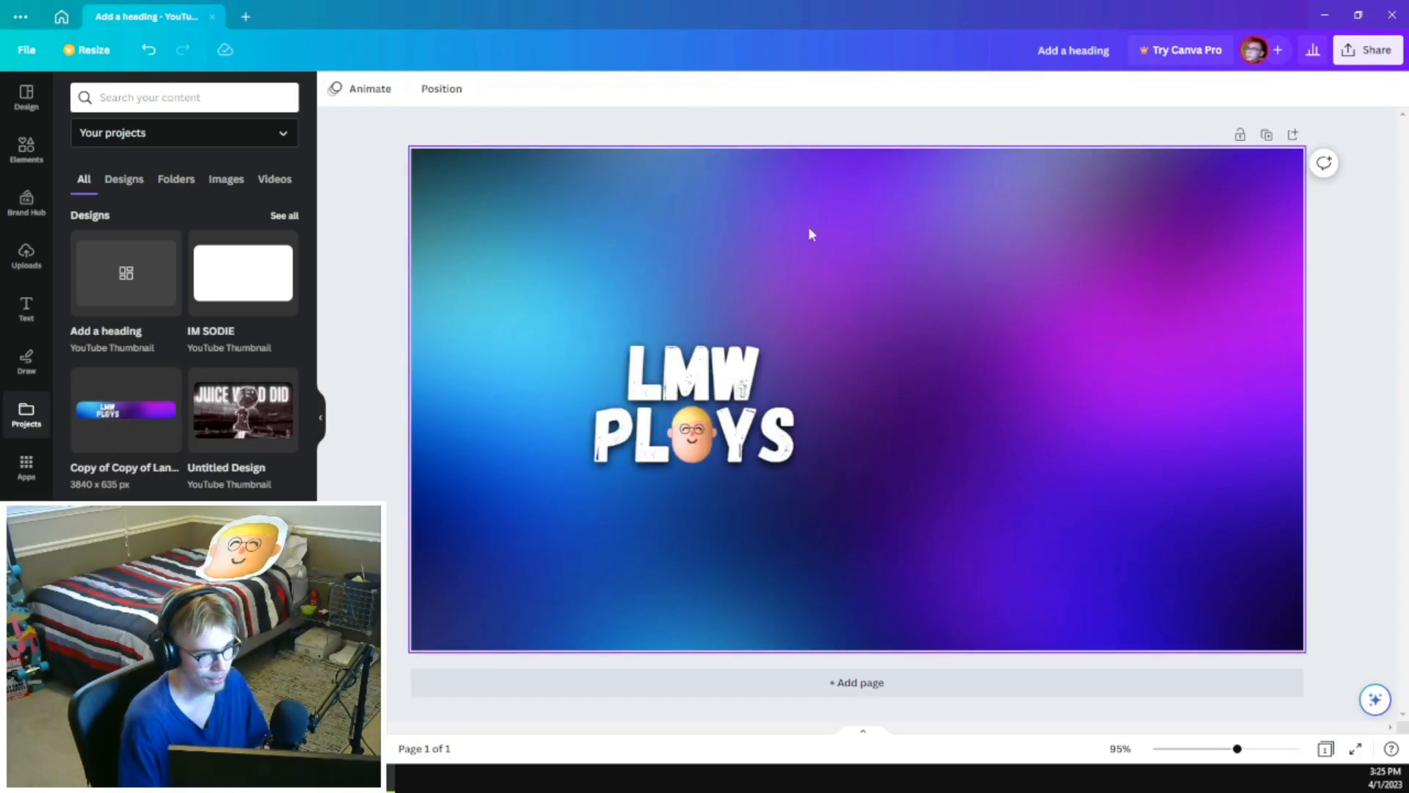
# - Move the "LMW PLOYS" logo group towards the middle of the page and delete its text, keeping the face
pyautogui.moveTo(938, 322); pyautogui.dragTo(908, 365)
pyautogui.rightClick(908, 365)
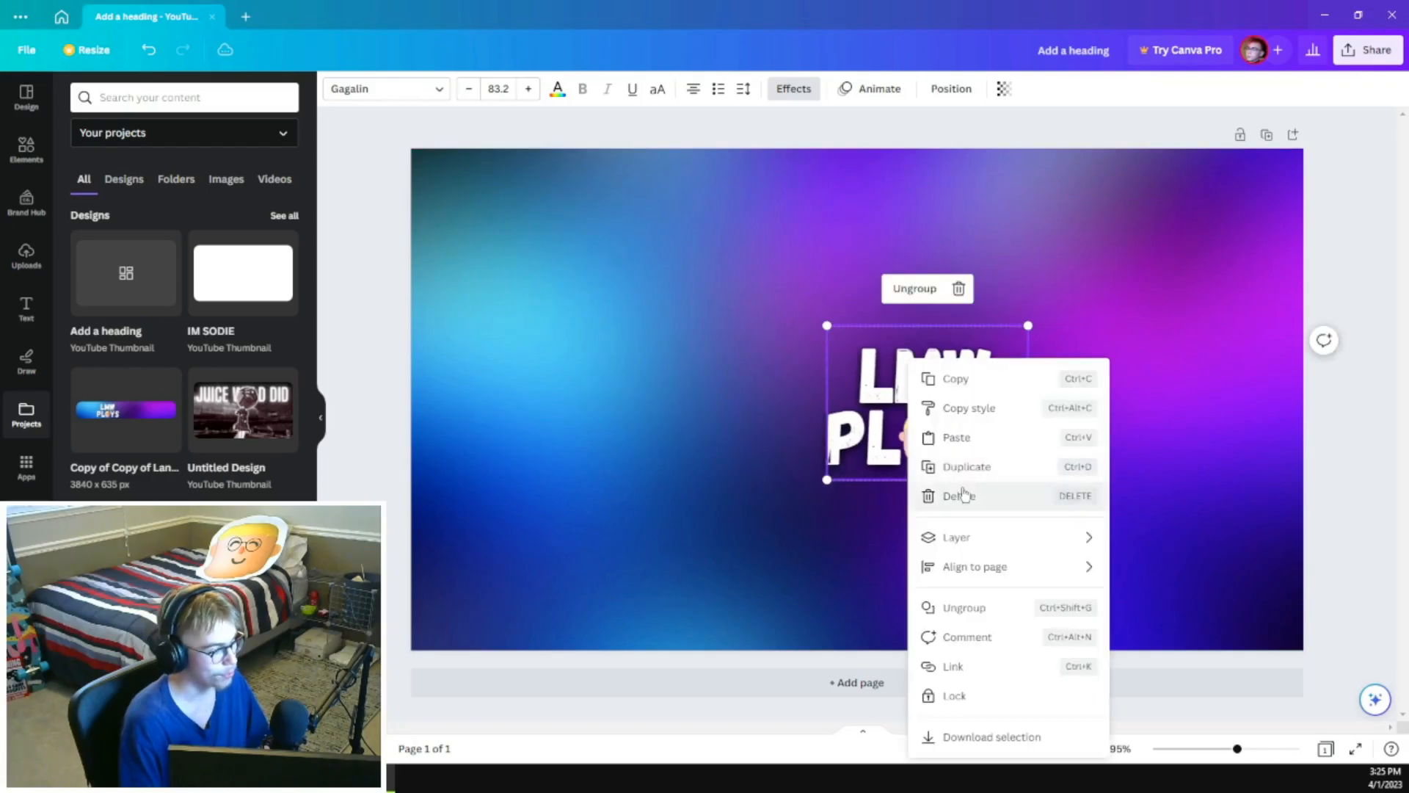
pyautogui.click(954, 494)
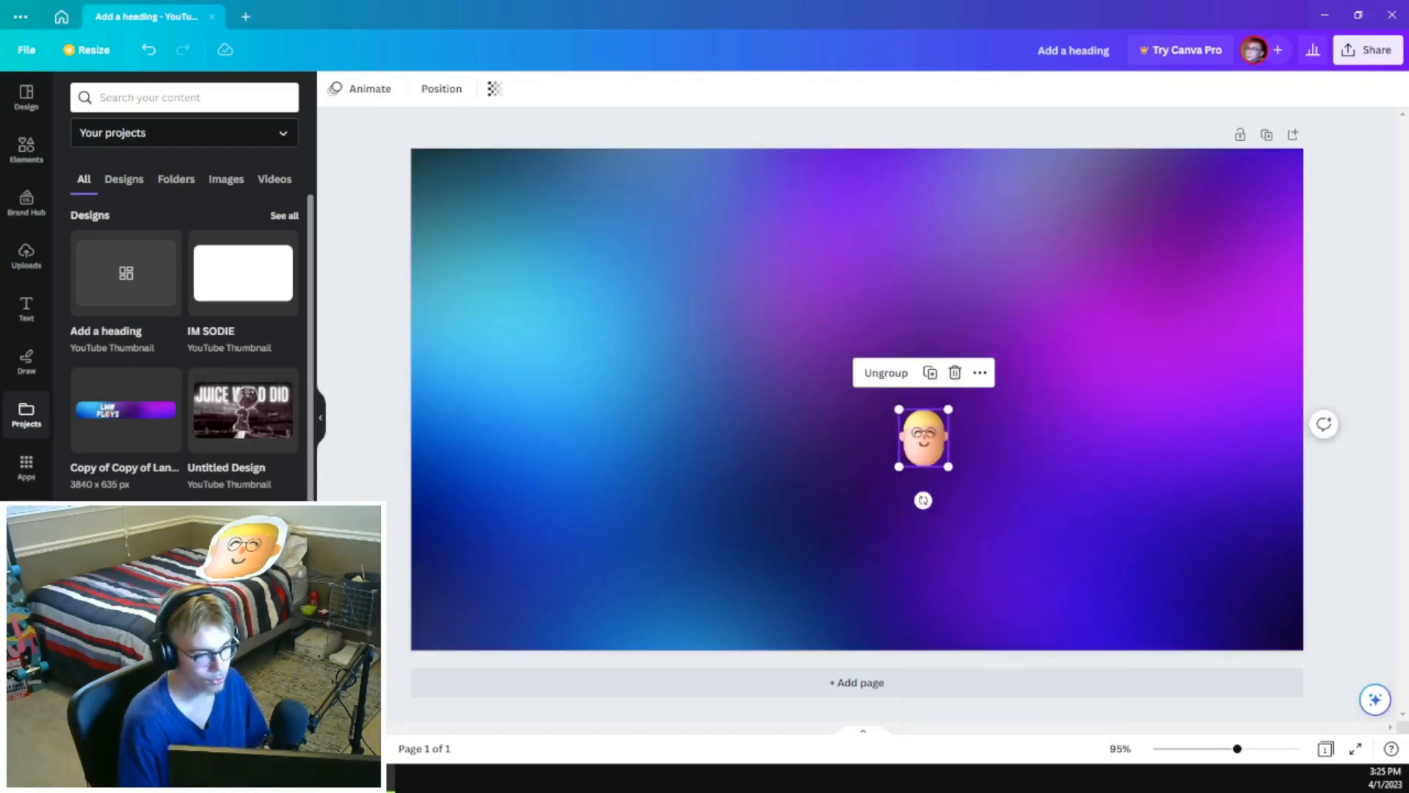
# - Look through the folders and images among the saved projects
pyautogui.scroll(-3, 179, 438)
pyautogui.scroll(-1, 148, 356)
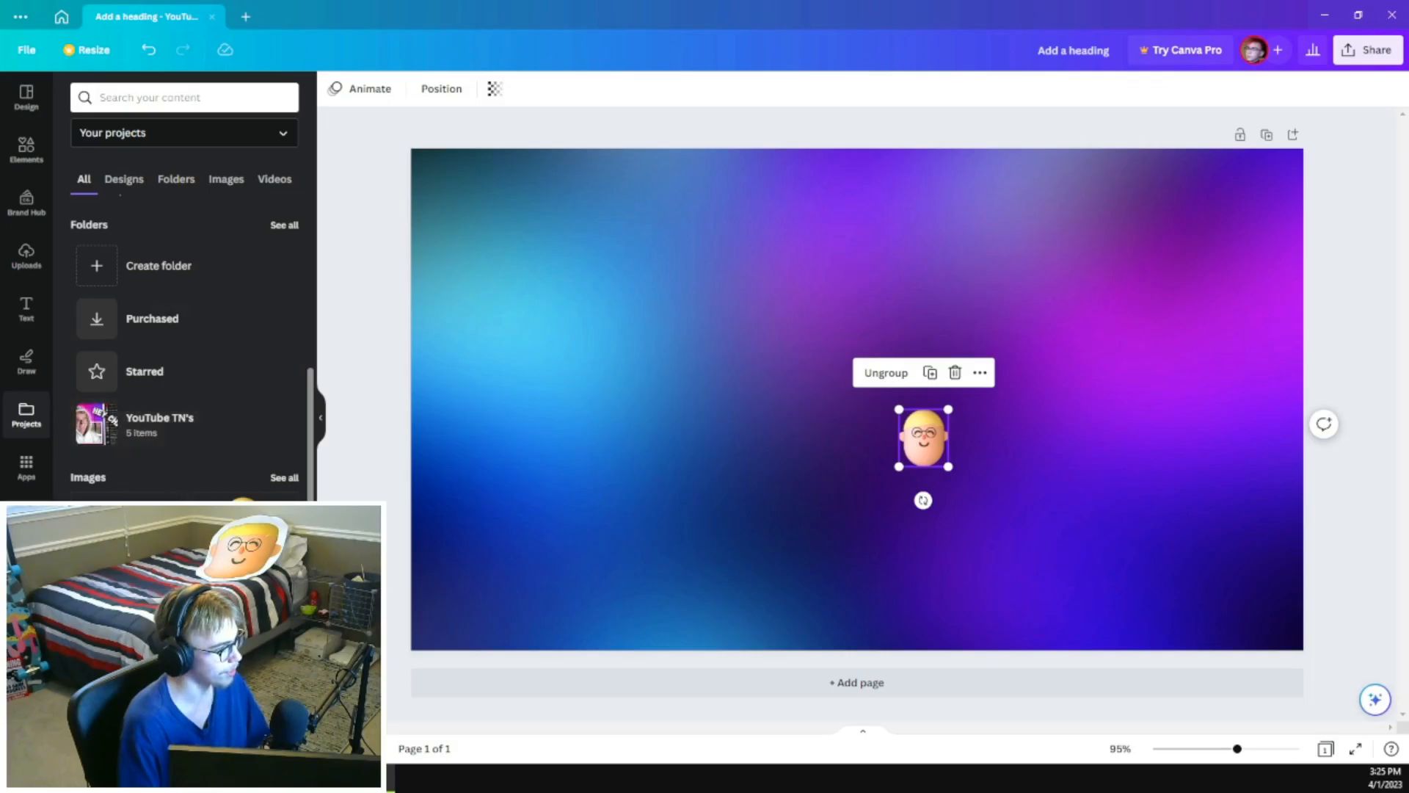
pyautogui.scroll(-2, 178, 489)
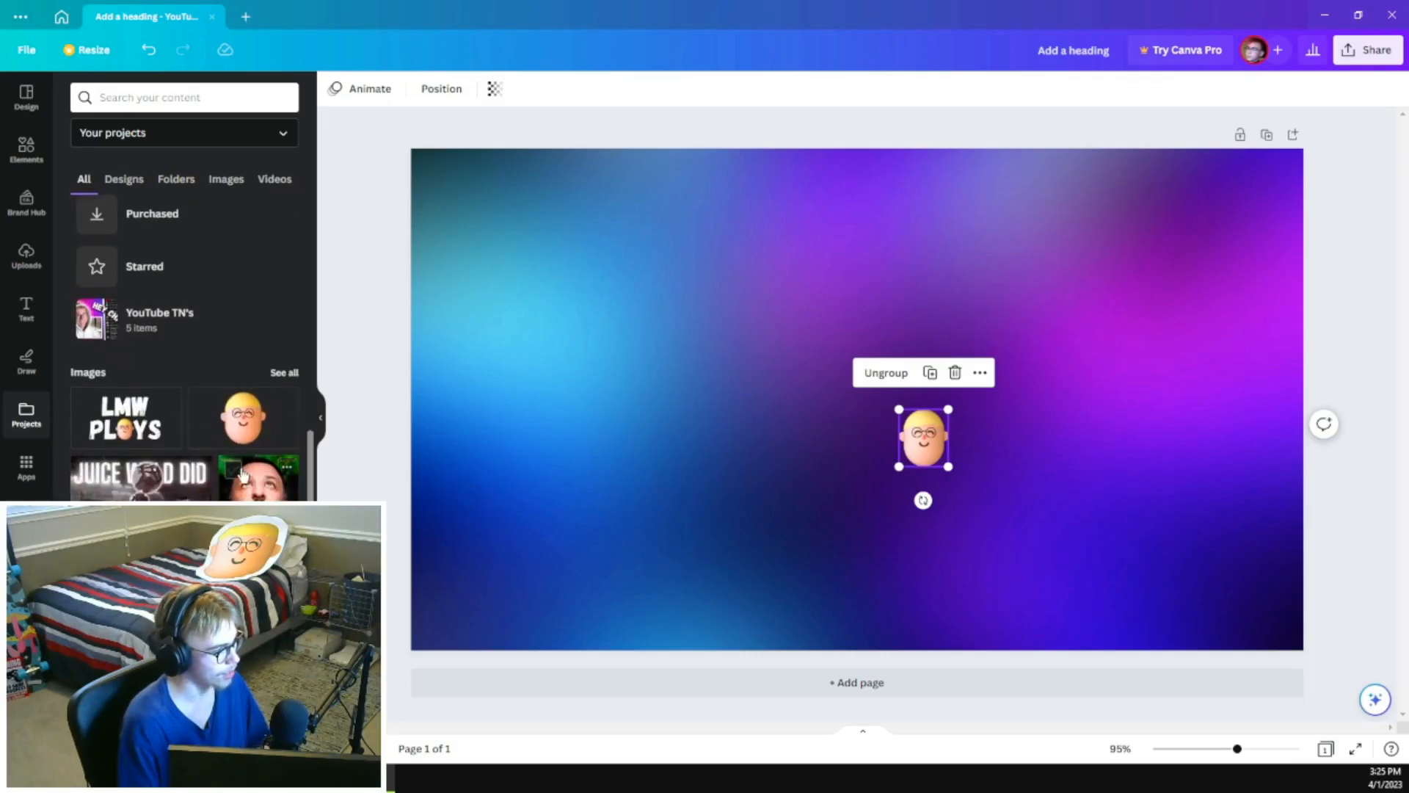
pyautogui.scroll(1, 235, 469)
pyautogui.scroll(-1, 202, 451)
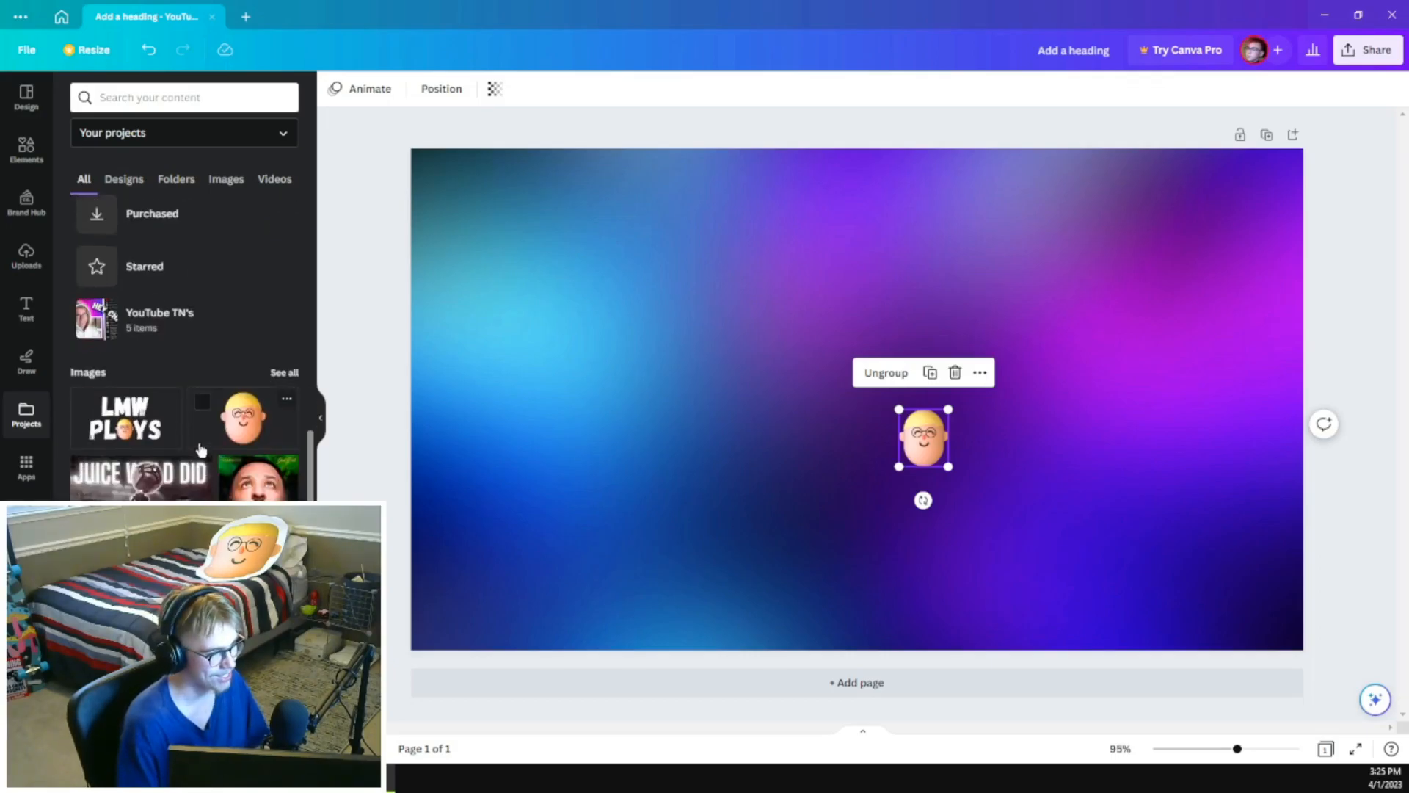
# - Browse the available apps, the YouTube videos and the stock photo library
pyautogui.click(25, 466)
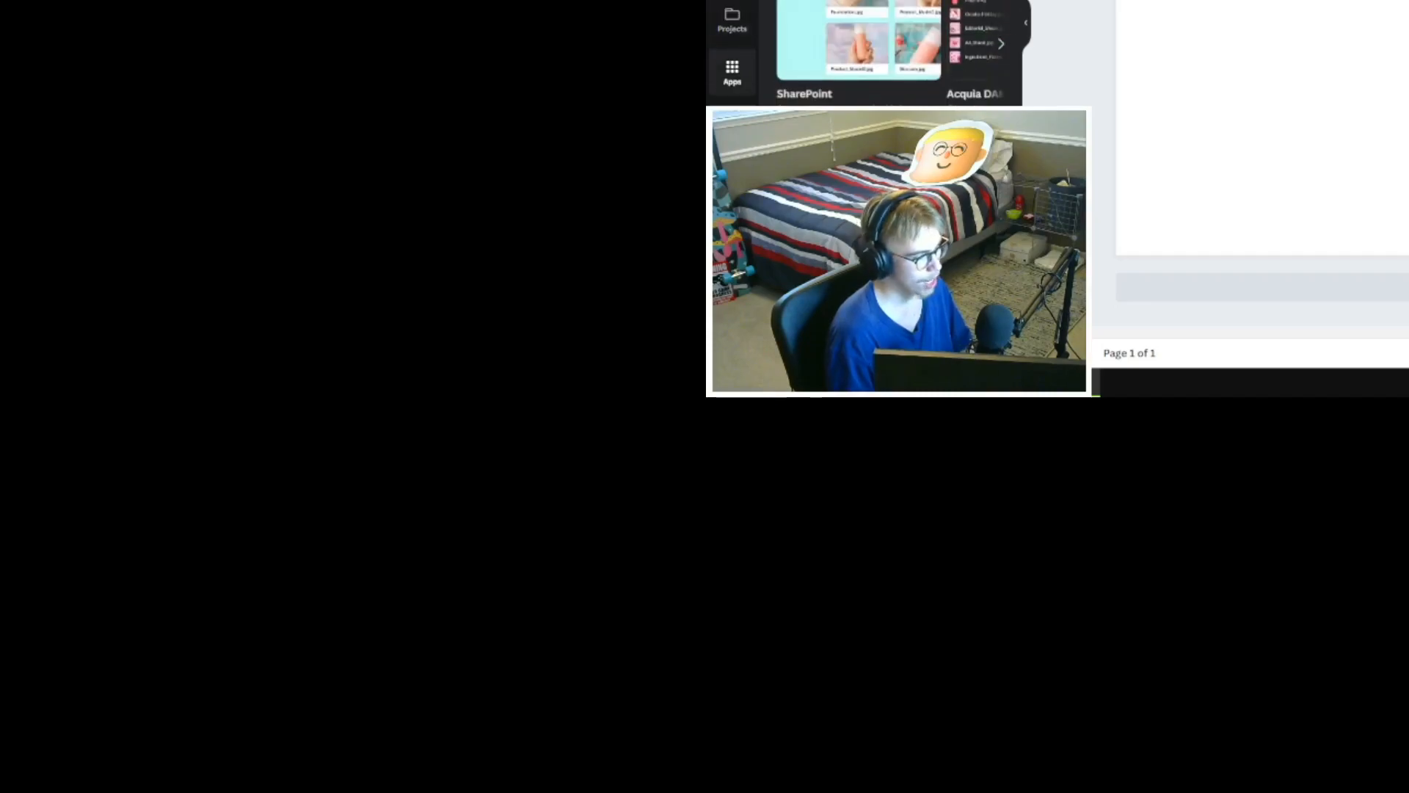
pyautogui.click(732, 126)
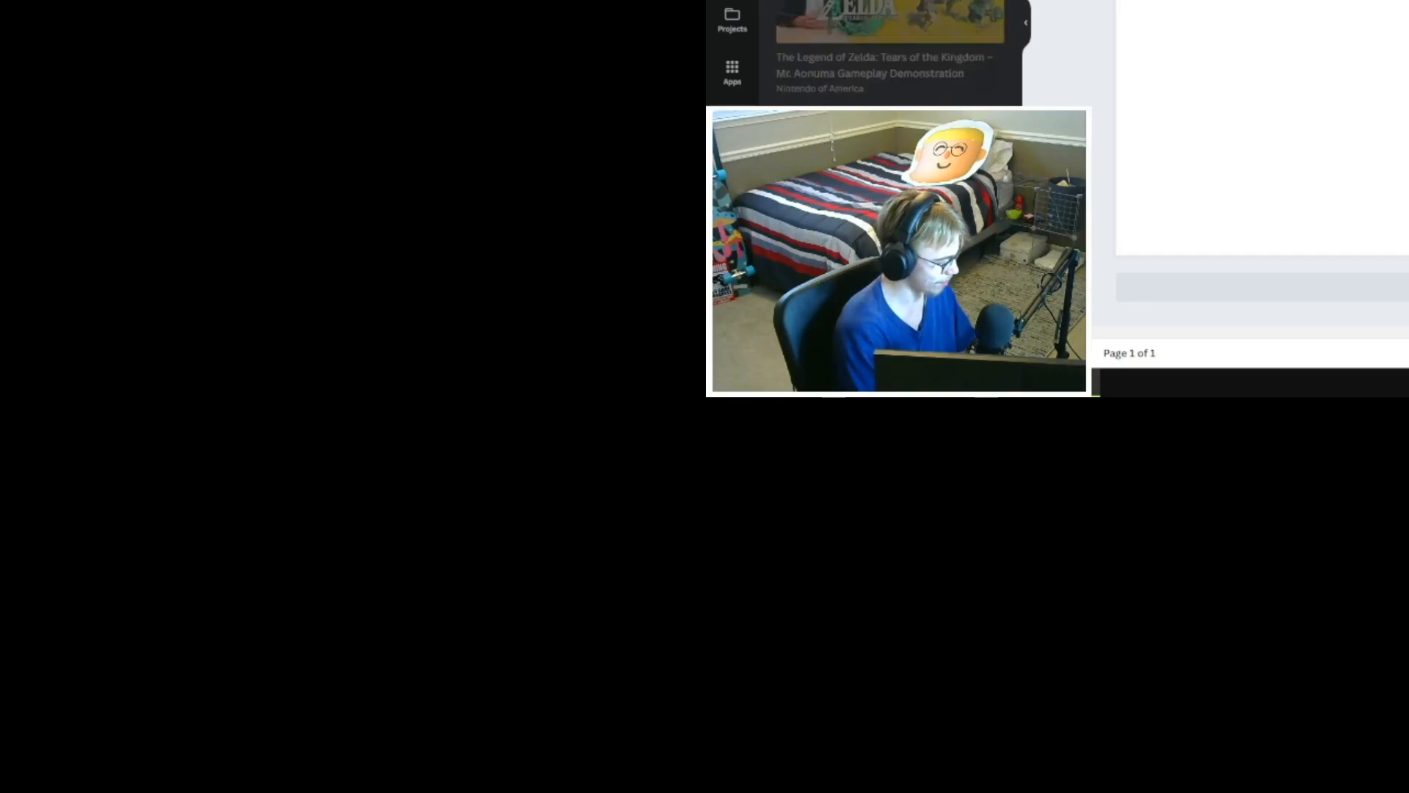
pyautogui.press('Return')
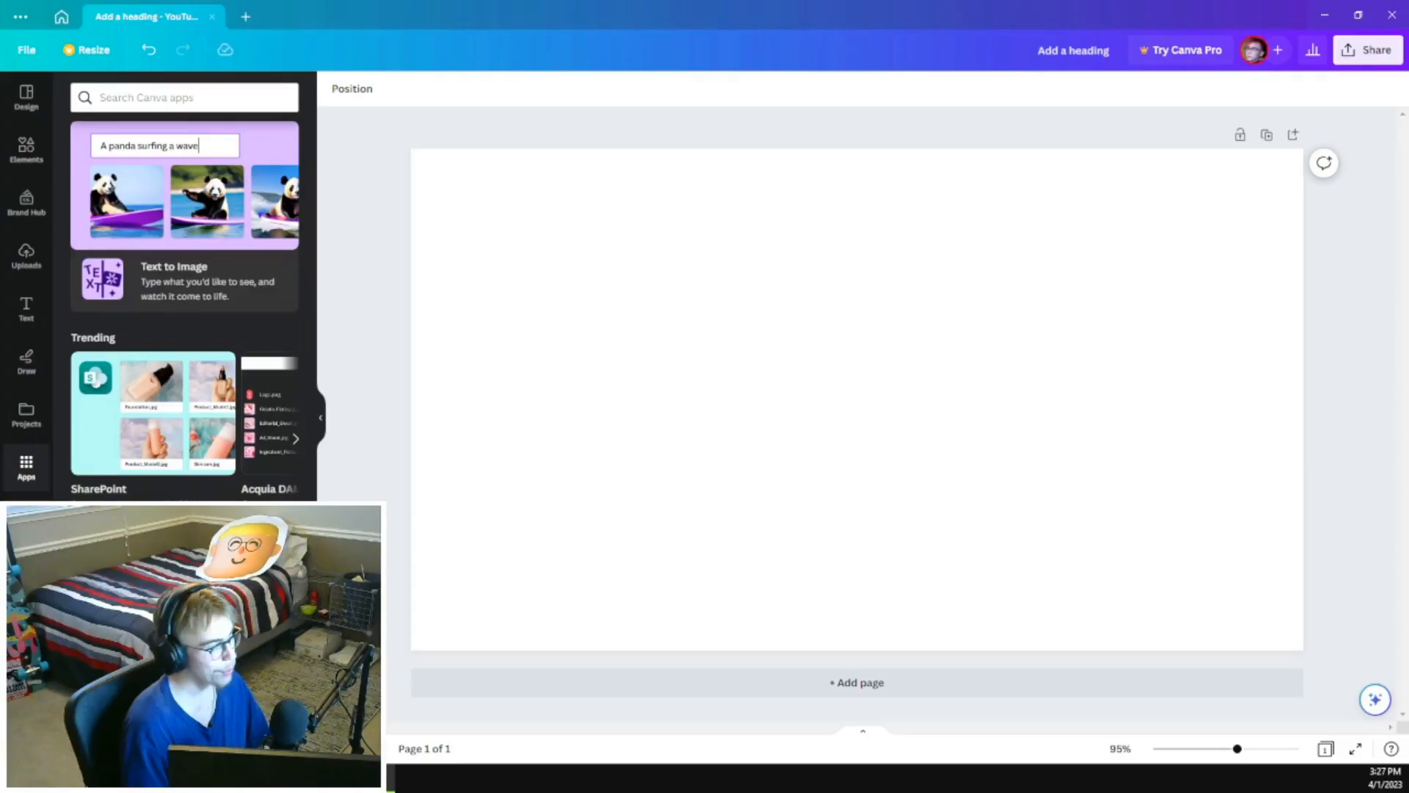
pyautogui.click(185, 412)
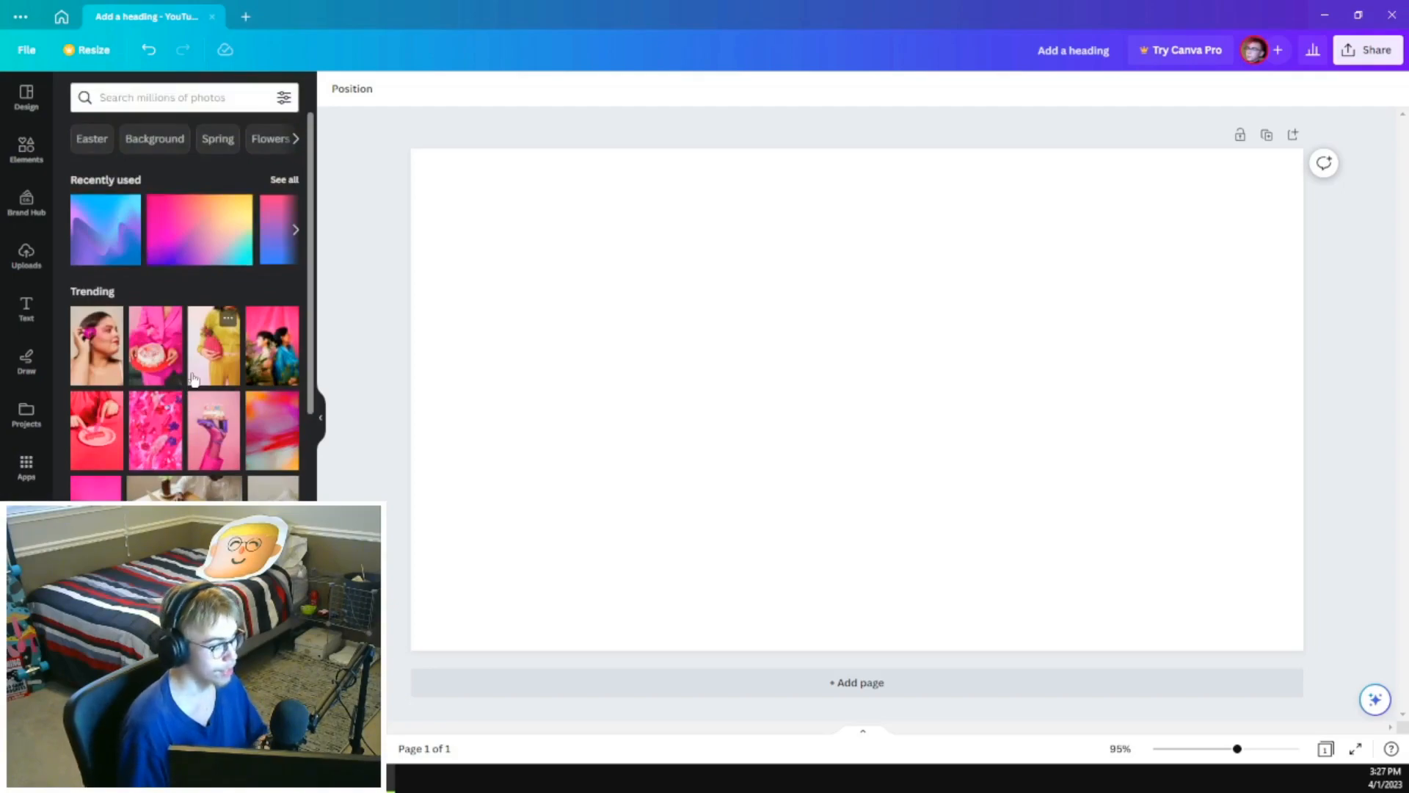
# - Open the audio library and look through its Upbeat tracks
pyautogui.click(107, 473)
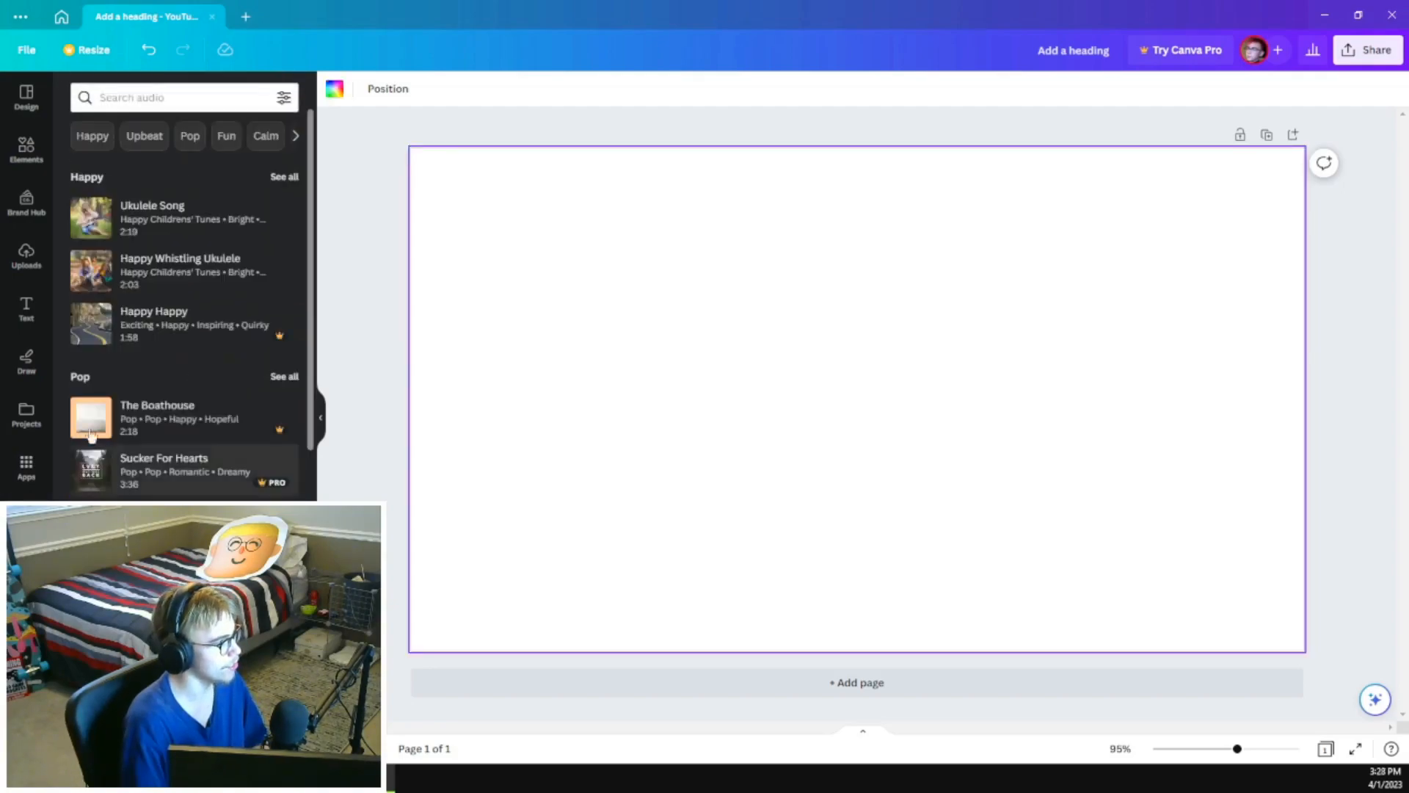
pyautogui.click(145, 138)
pyautogui.scroll(-10, 174, 316)
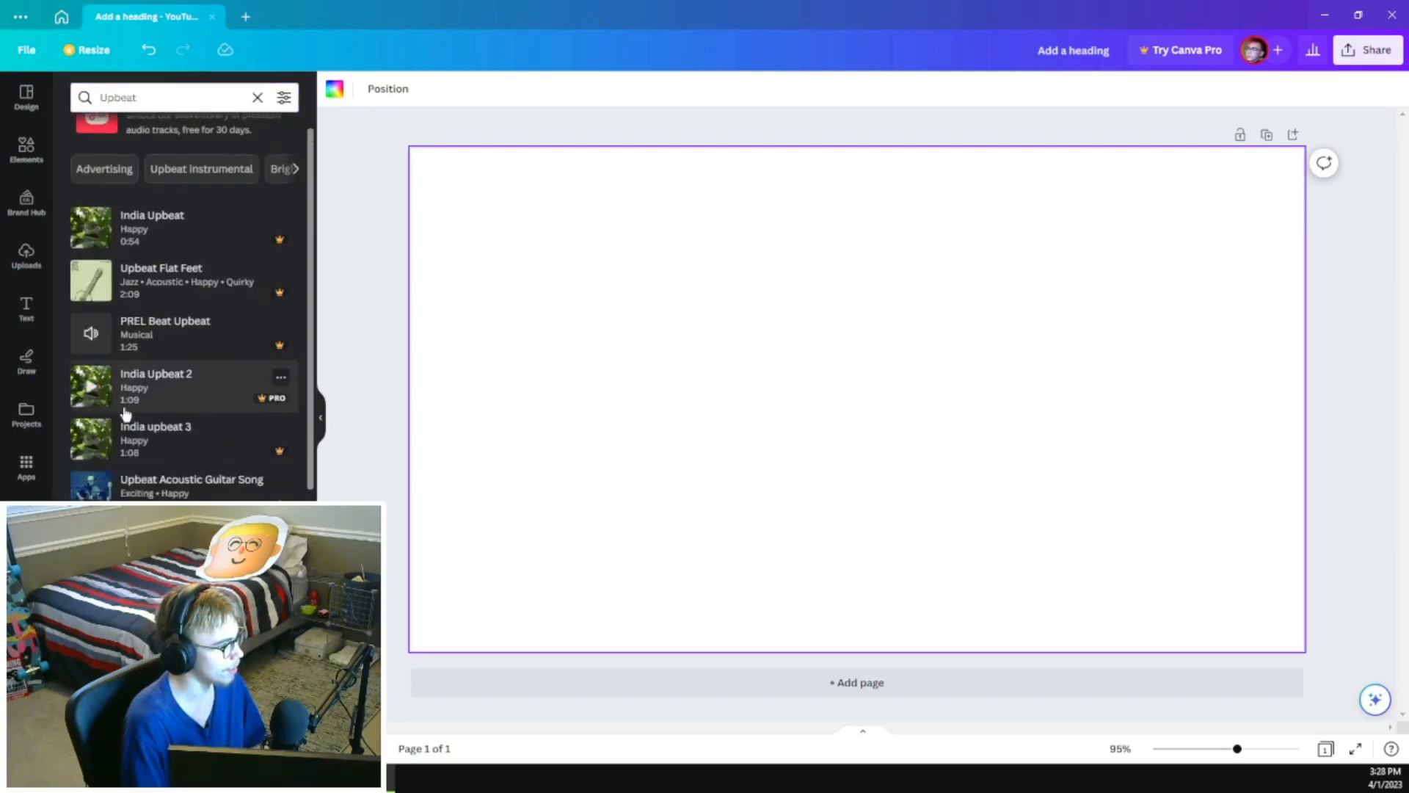
pyautogui.scroll(-2, 123, 433)
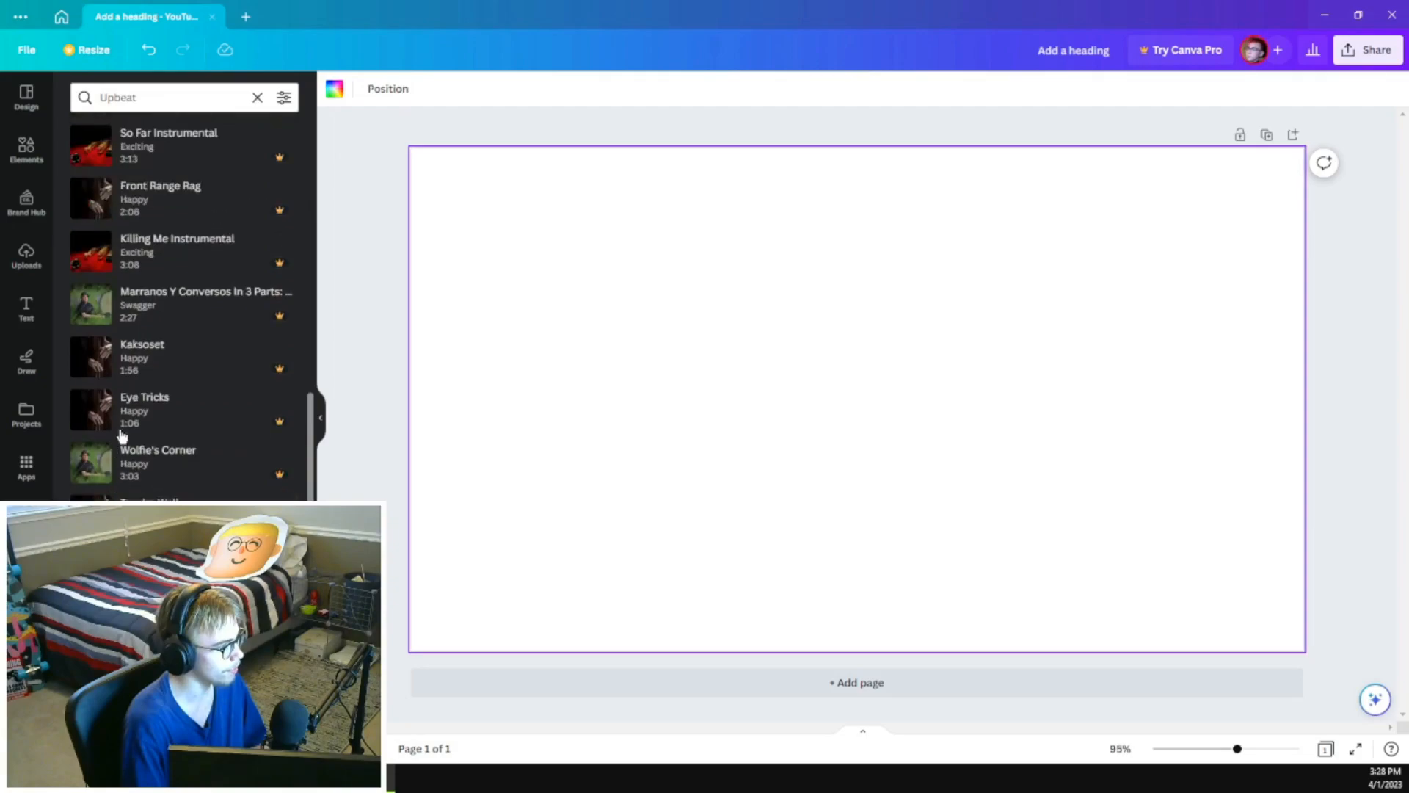
pyautogui.scroll(12, 123, 437)
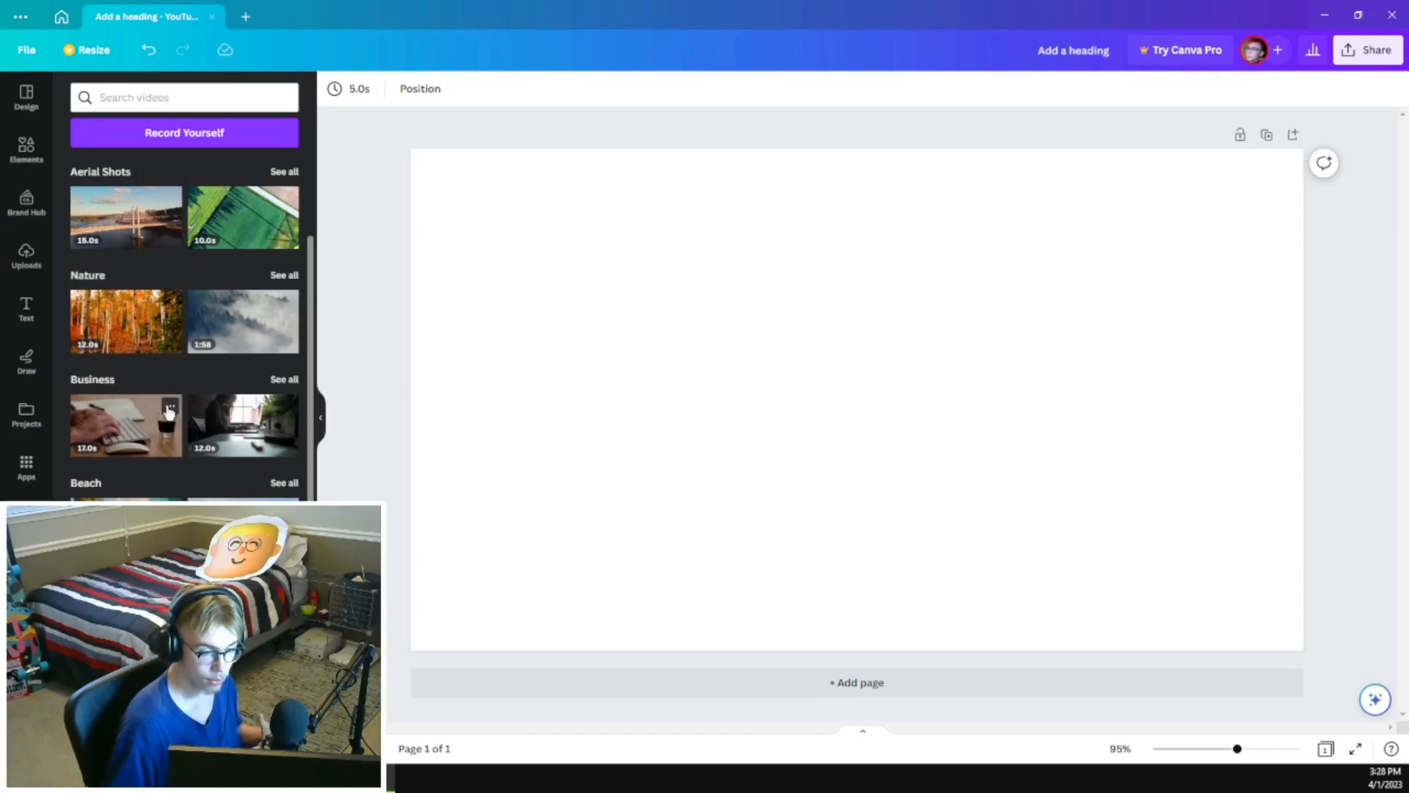
# - Try the foggy forest and coastal road stock videos on the page, undoing each placement
pyautogui.click(234, 334)
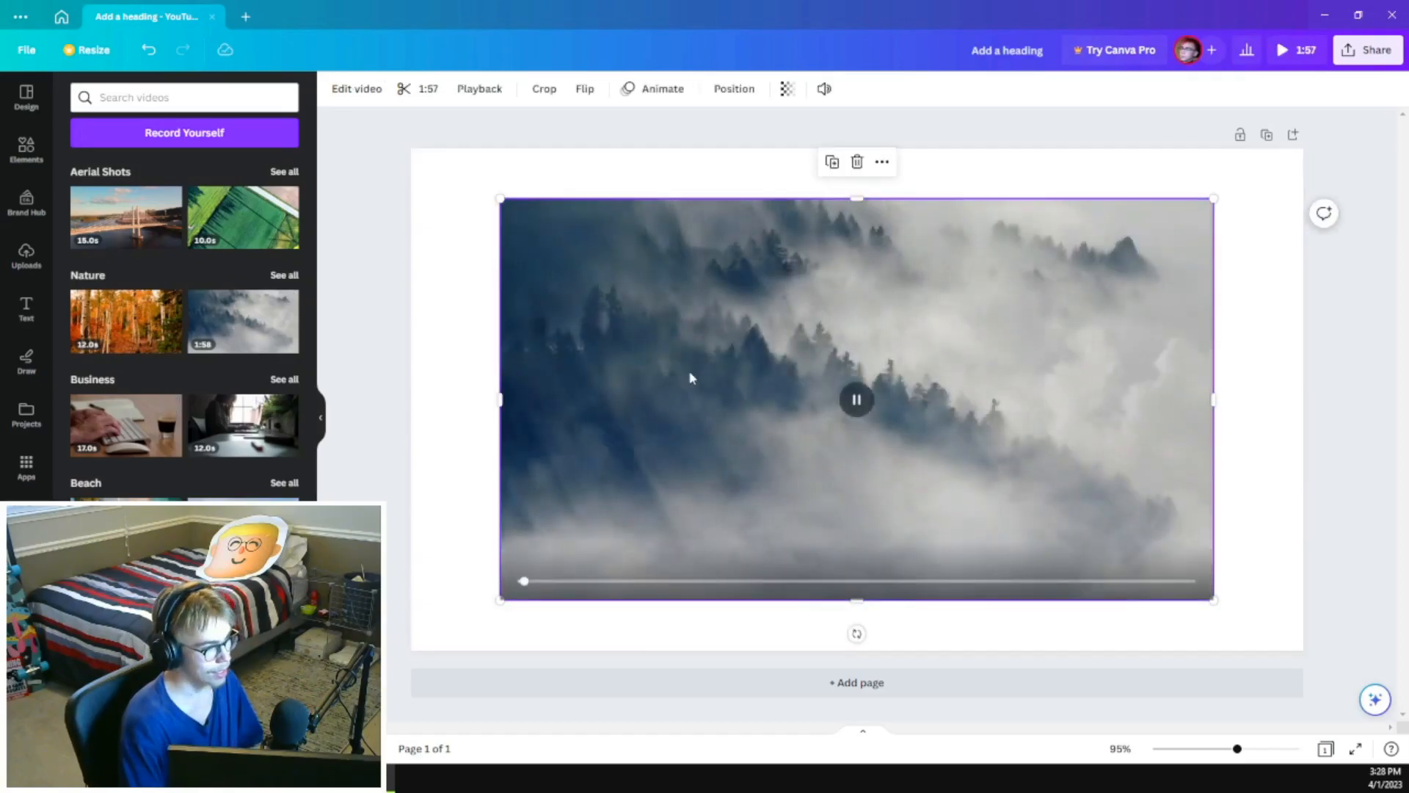
pyautogui.hotkey('ctrl', 'z')
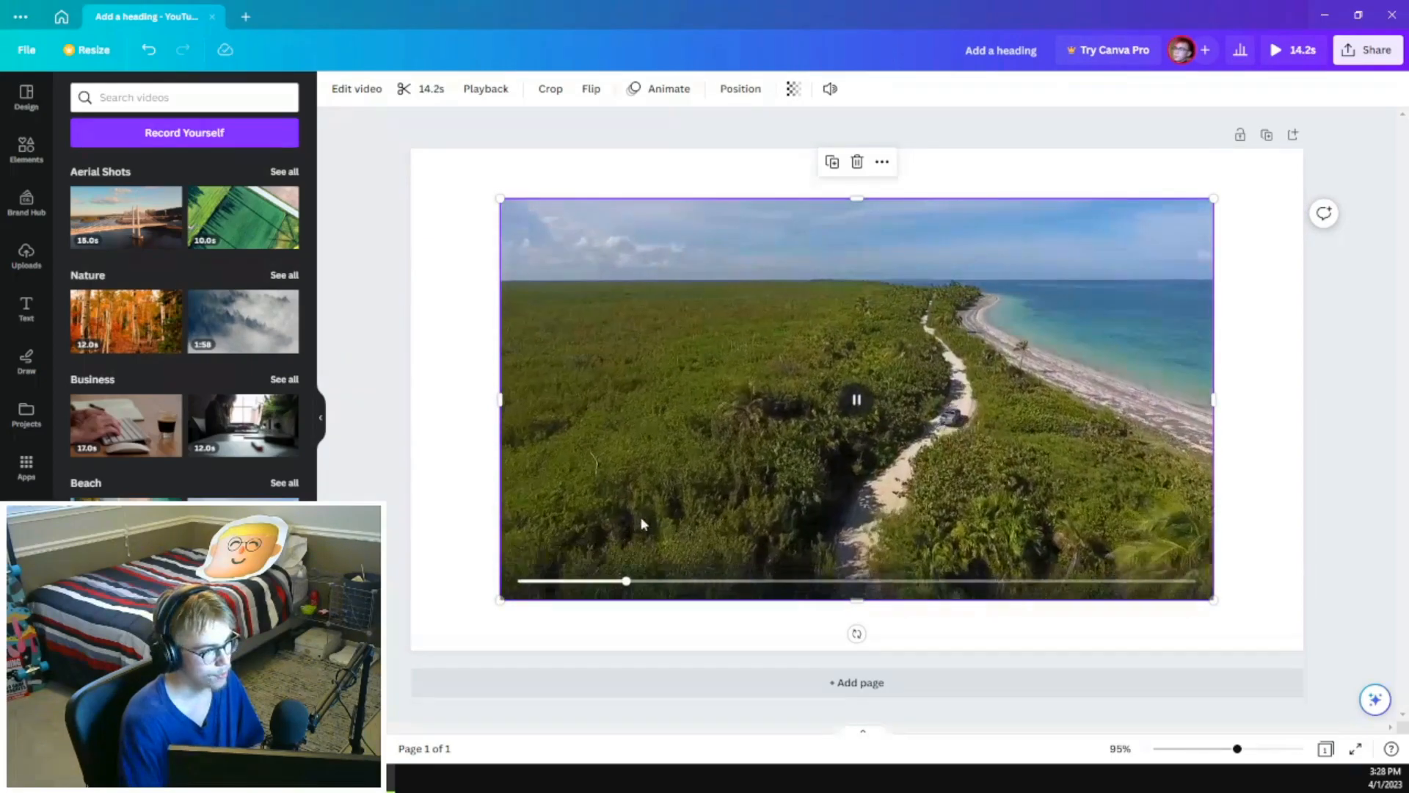
pyautogui.hotkey('ctrl', 'z')
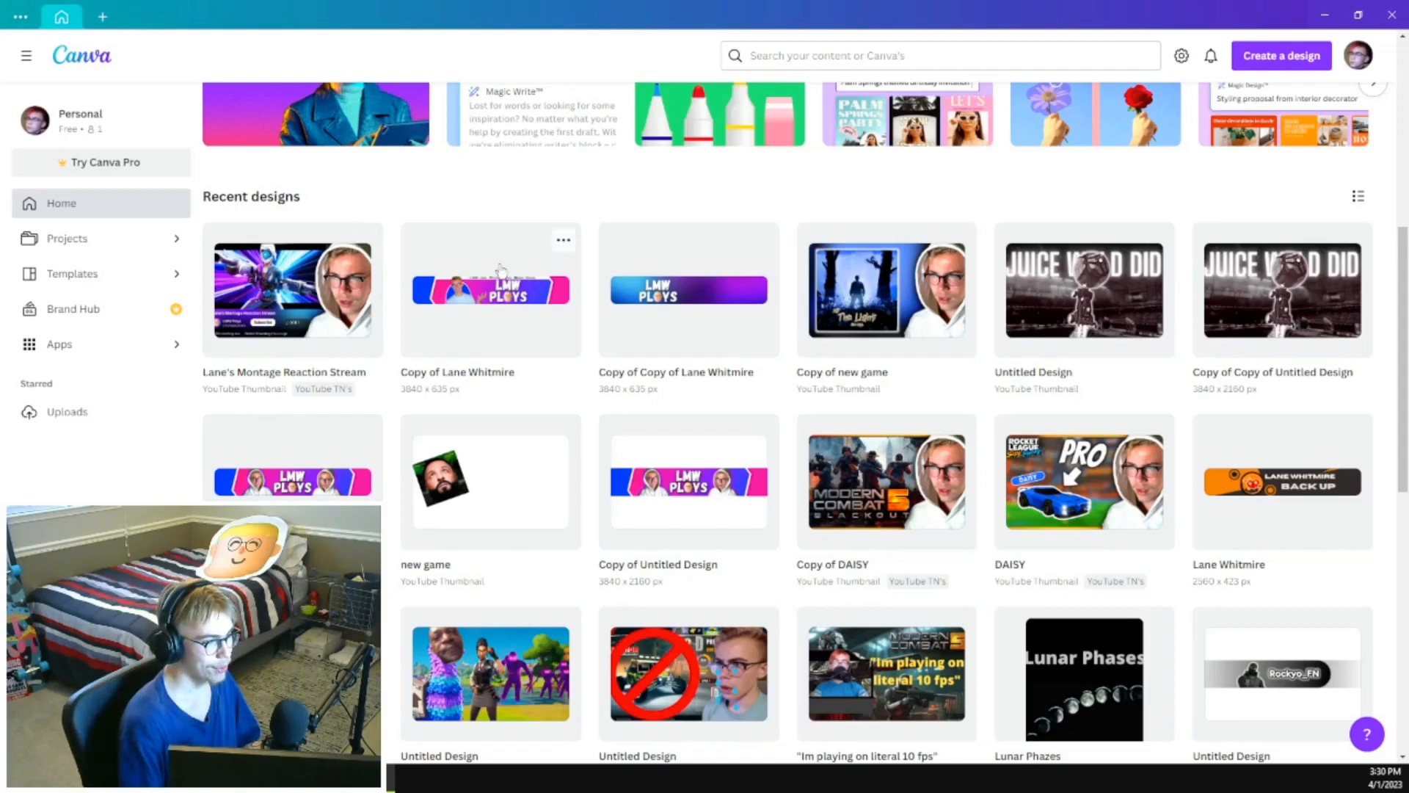
# - Make a copy of the "Copy of DAISY" thumbnail and delete all of the copy's elements, including the background artwork and hooded portrait
pyautogui.click(958, 432)
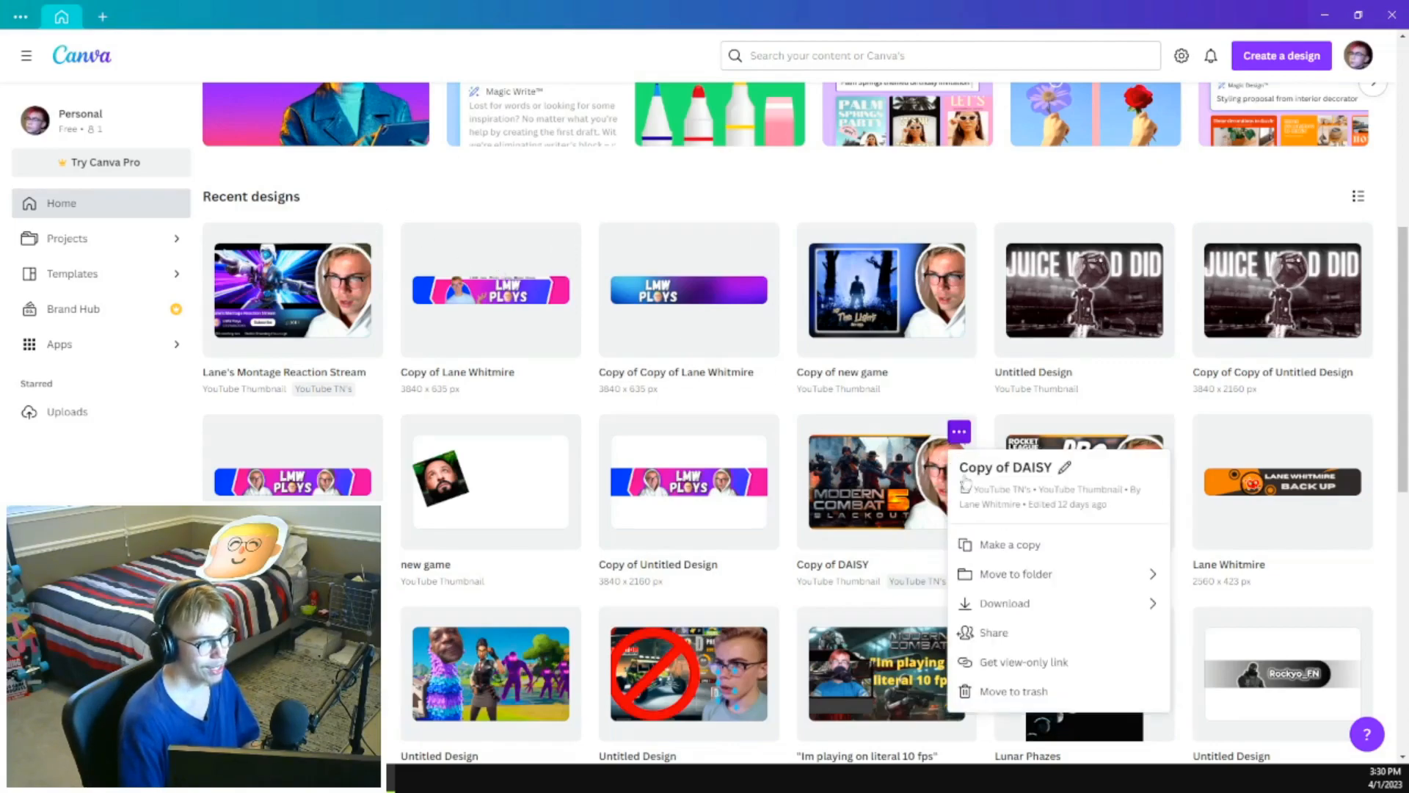
pyautogui.click(993, 544)
pyautogui.rightClick(697, 422)
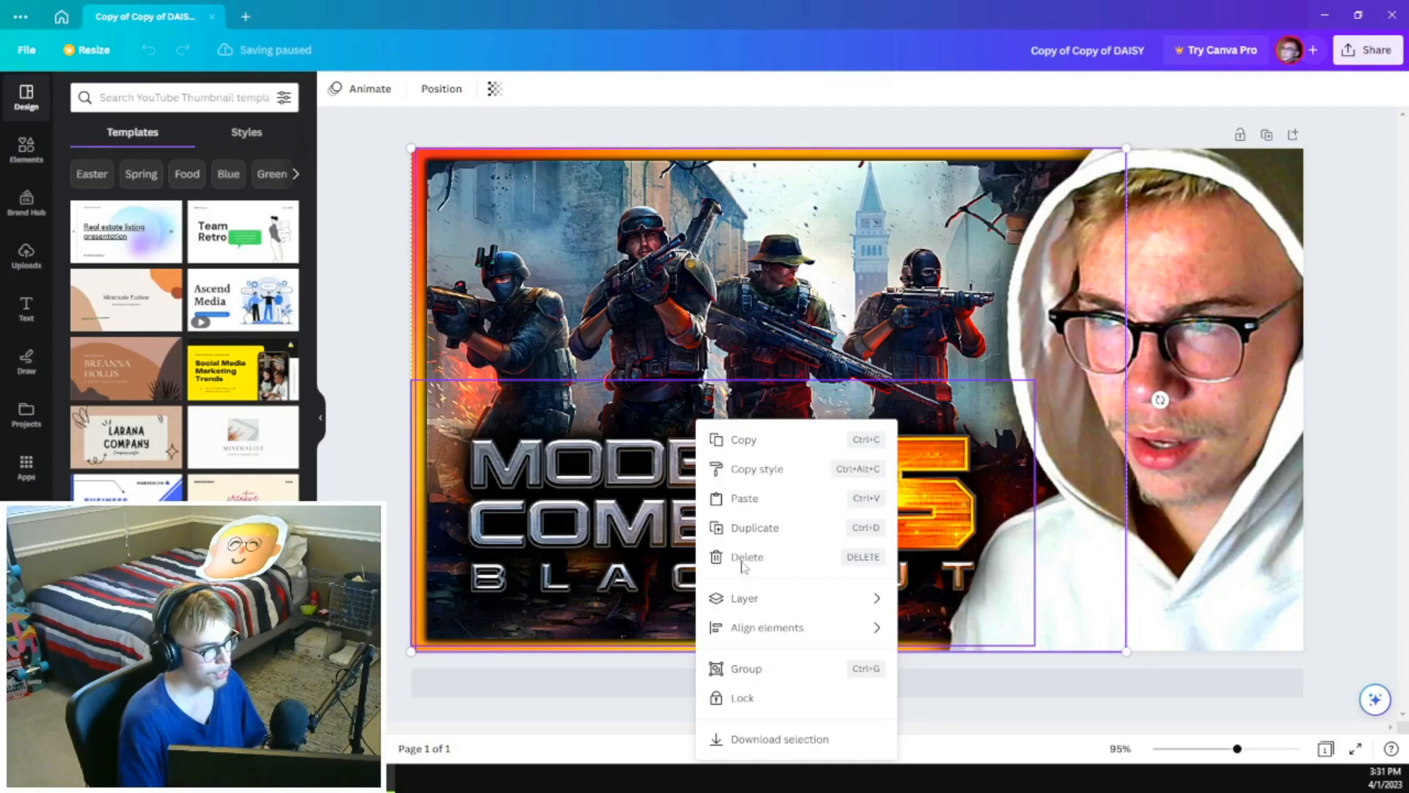
pyautogui.click(746, 558)
pyautogui.click(1158, 326)
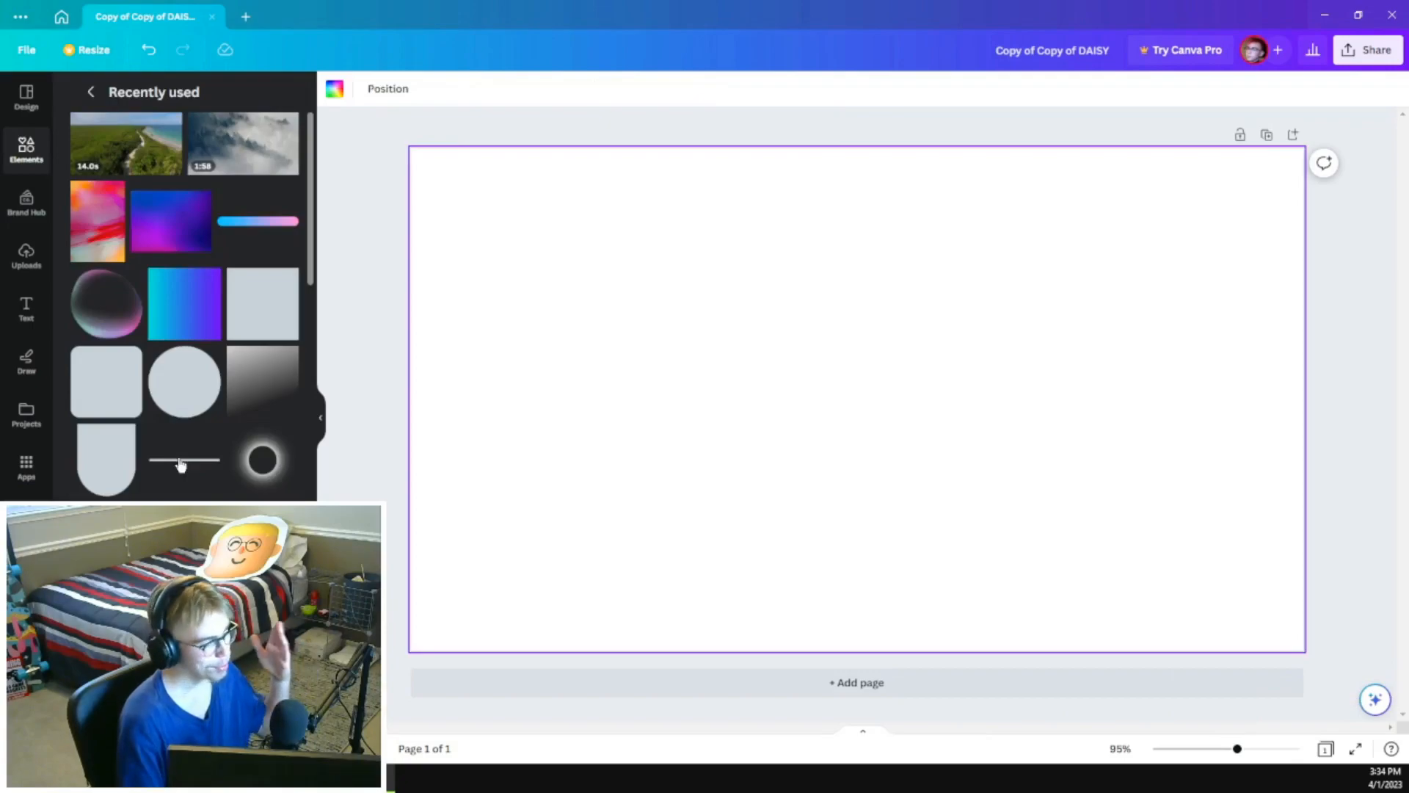
# - Add the orange and pink gradient shape from the recently used elements to the blank page
pyautogui.scroll(-3, 180, 463)
pyautogui.scroll(-5, 180, 463)
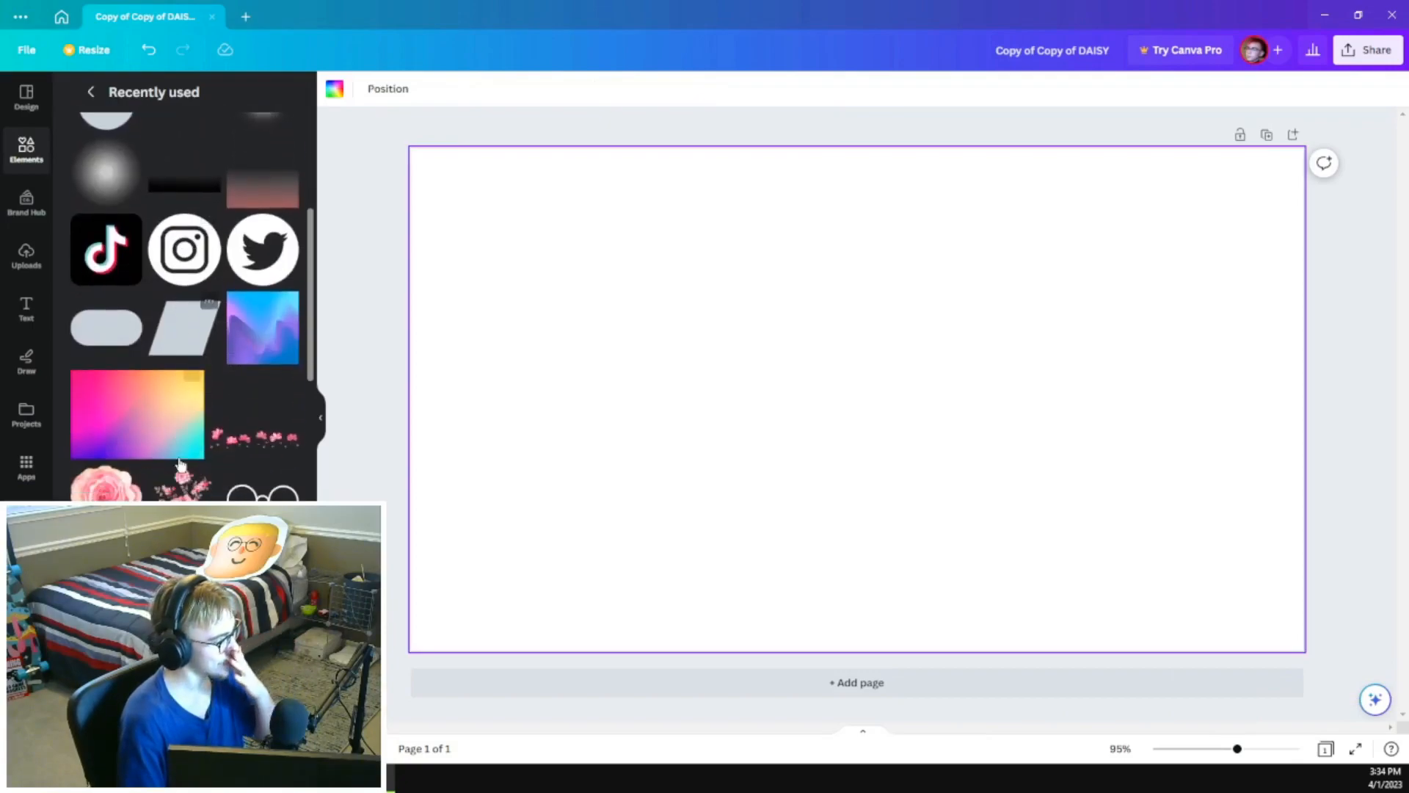
pyautogui.scroll(-2, 176, 474)
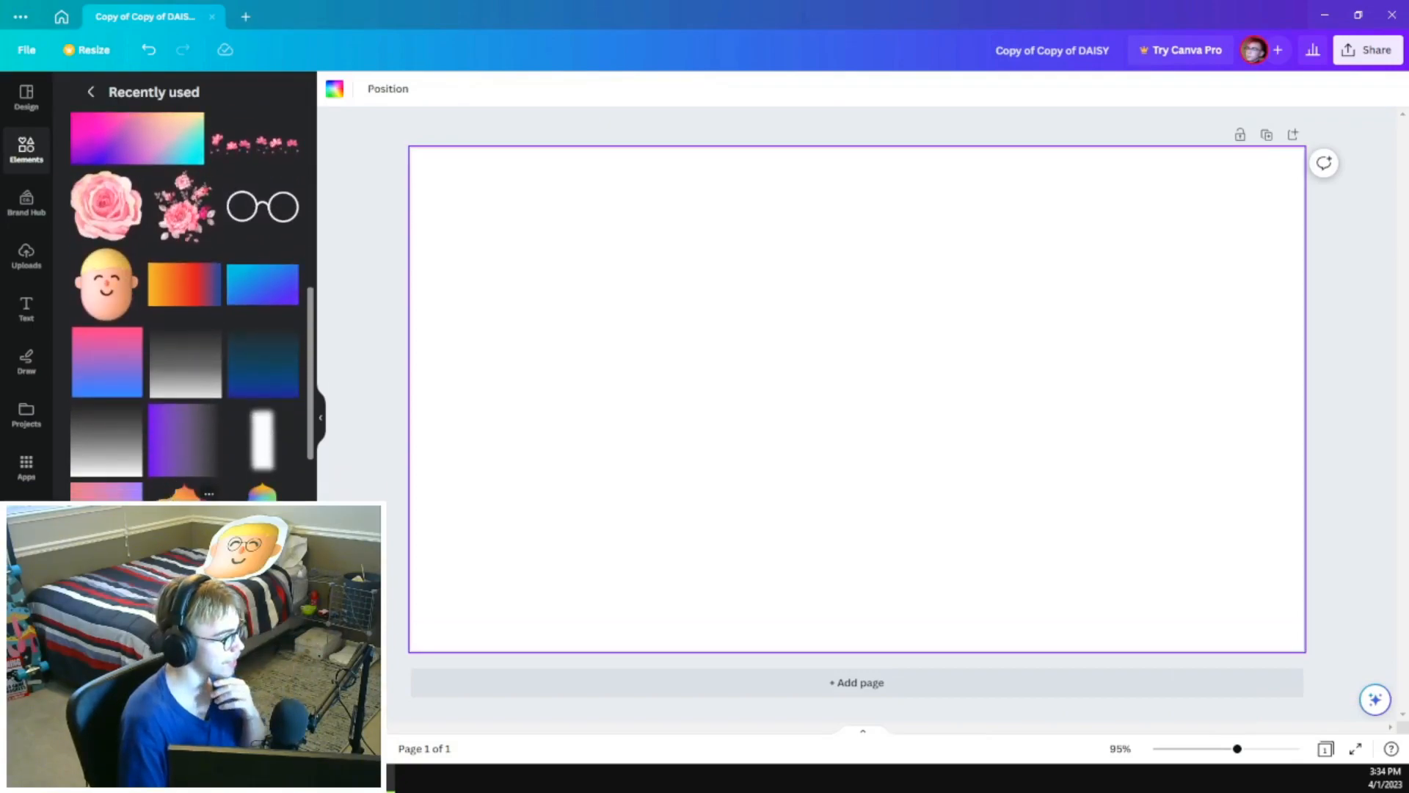
pyautogui.click(183, 493)
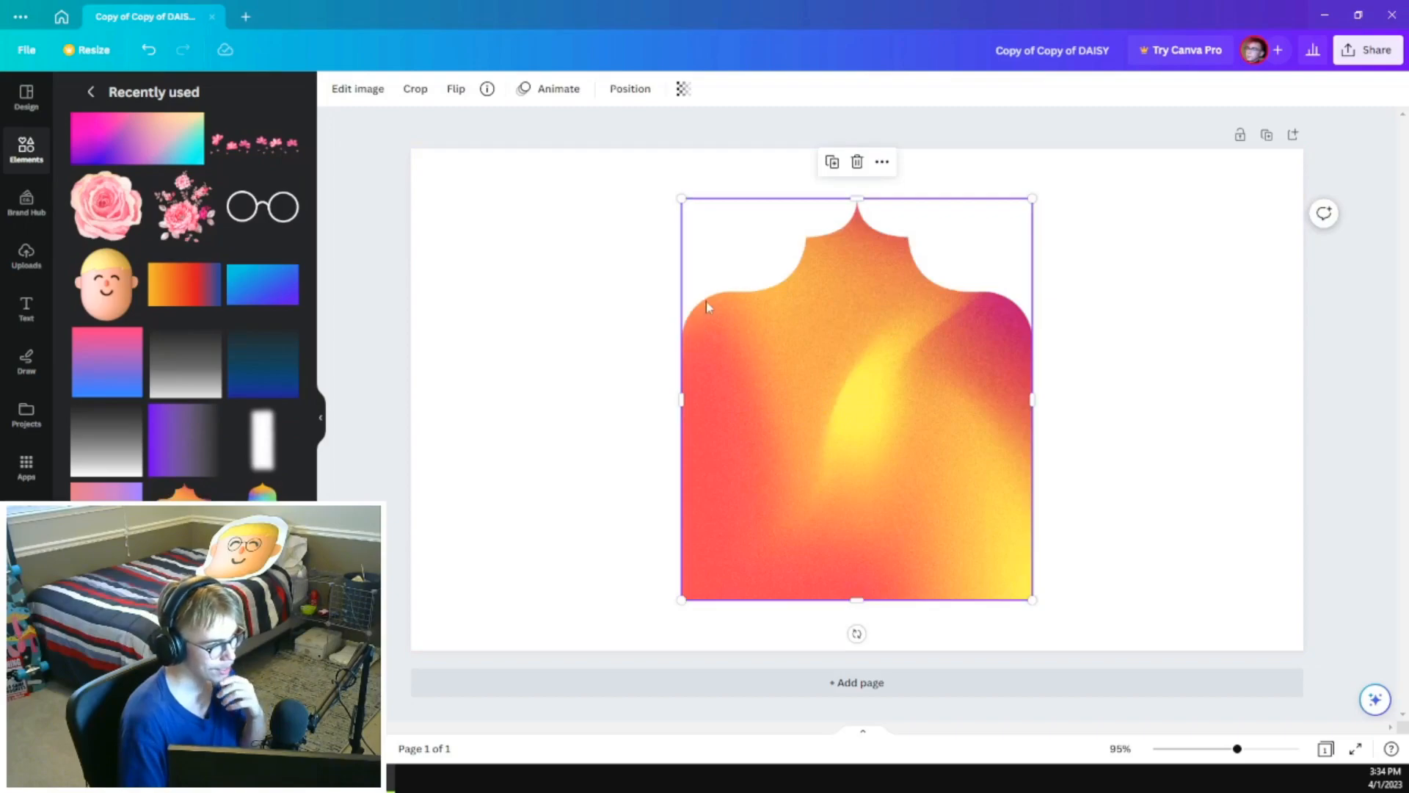
# - Try setting the gradient shape as the page background, and detach it from the background again
pyautogui.moveTo(878, 383); pyautogui.dragTo(853, 400)
pyautogui.rightClick(858, 393)
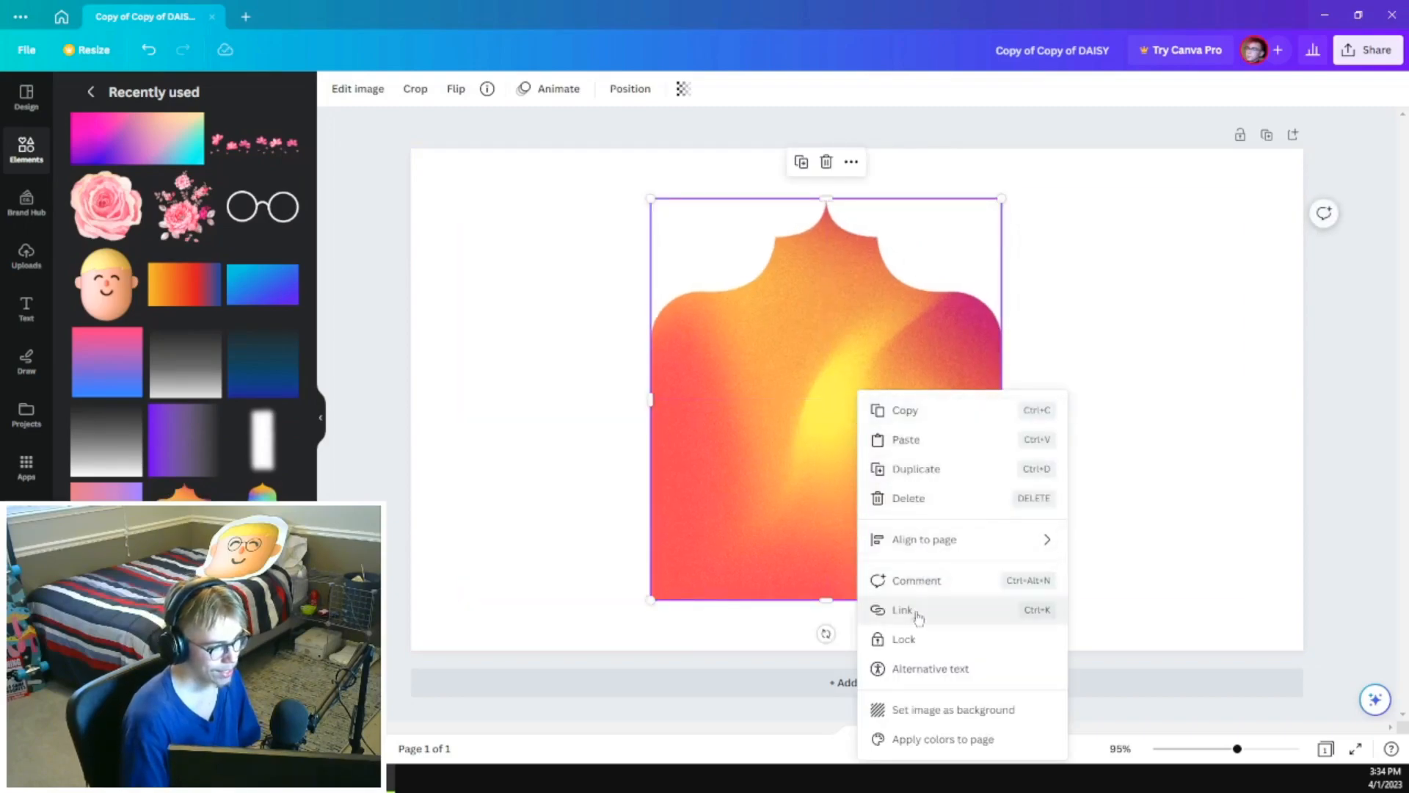
pyautogui.click(922, 709)
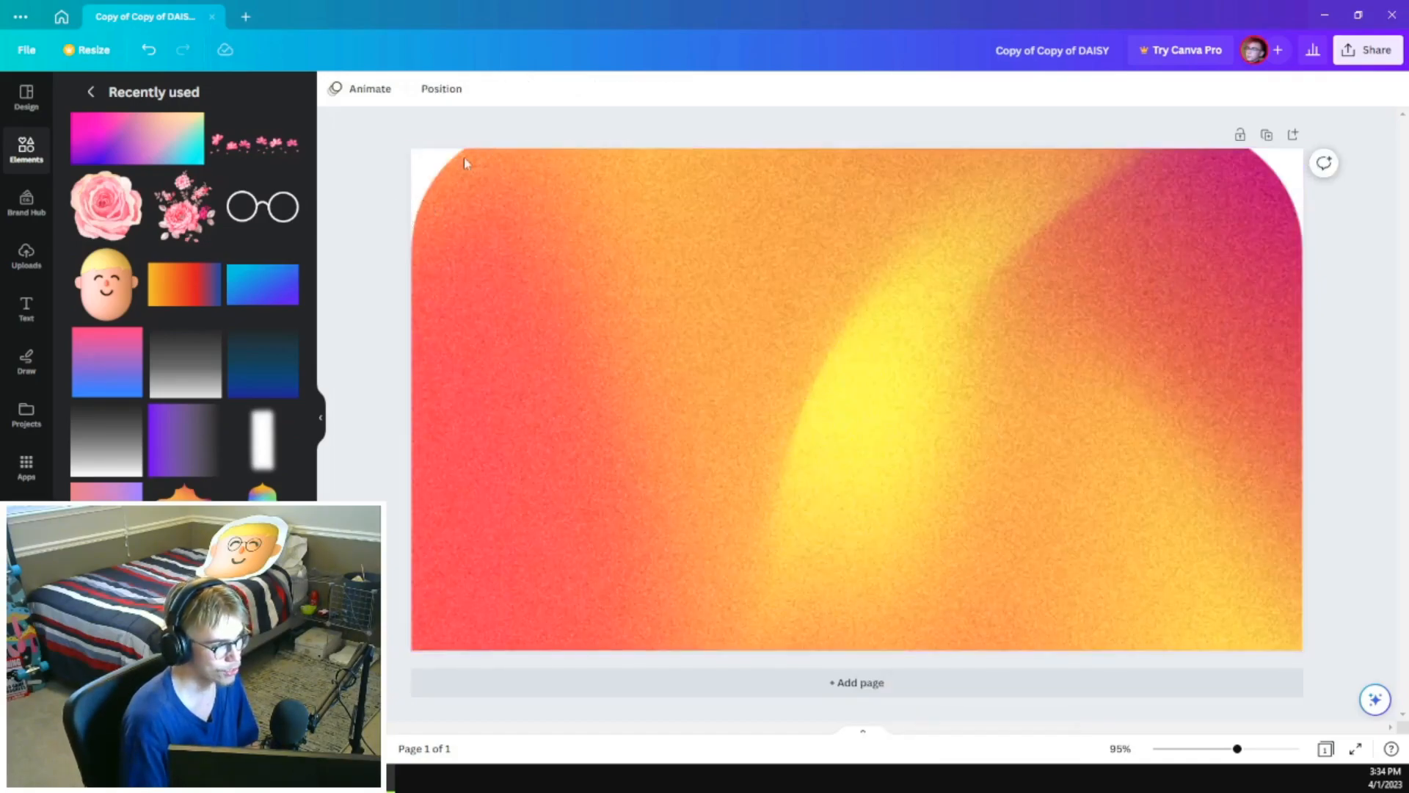
pyautogui.rightClick(688, 309)
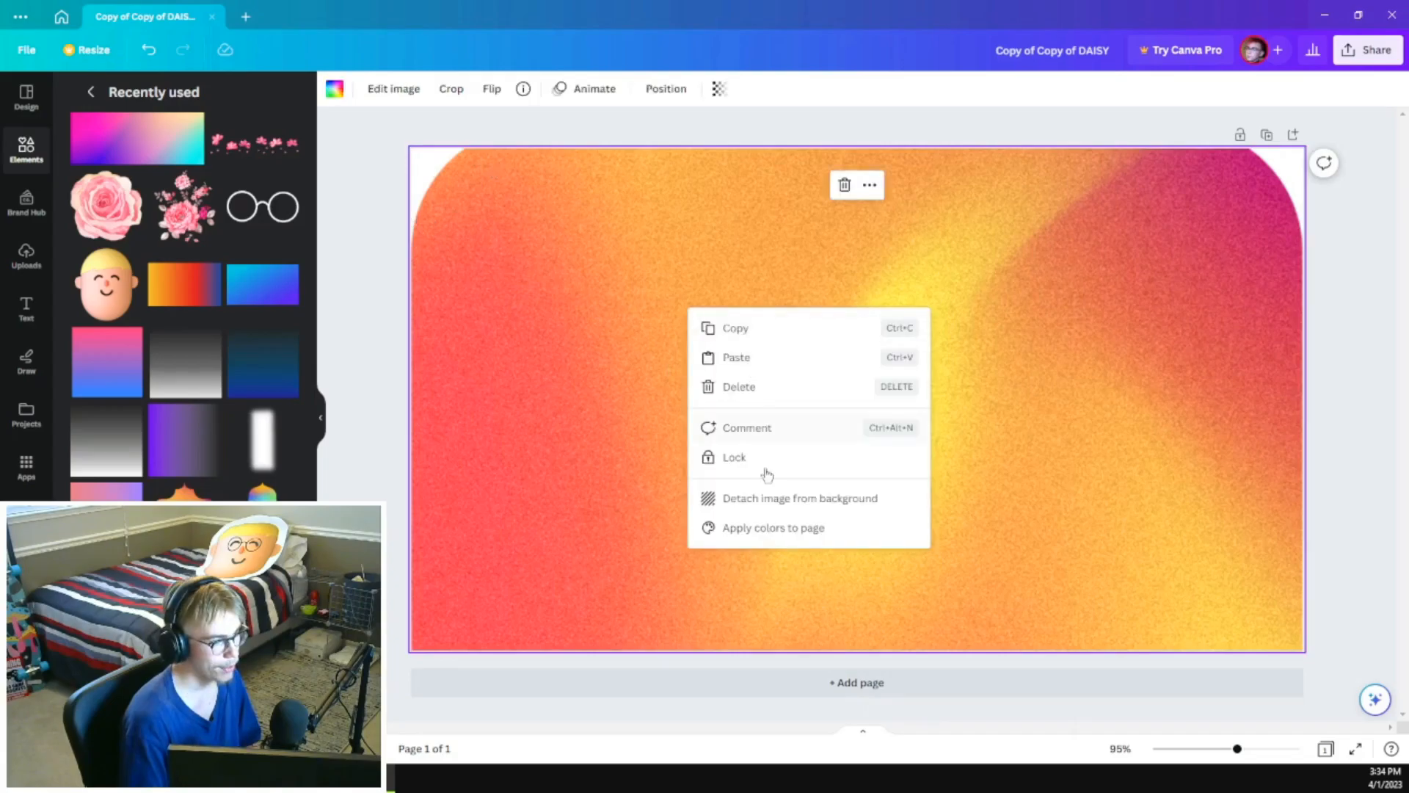
pyautogui.click(764, 502)
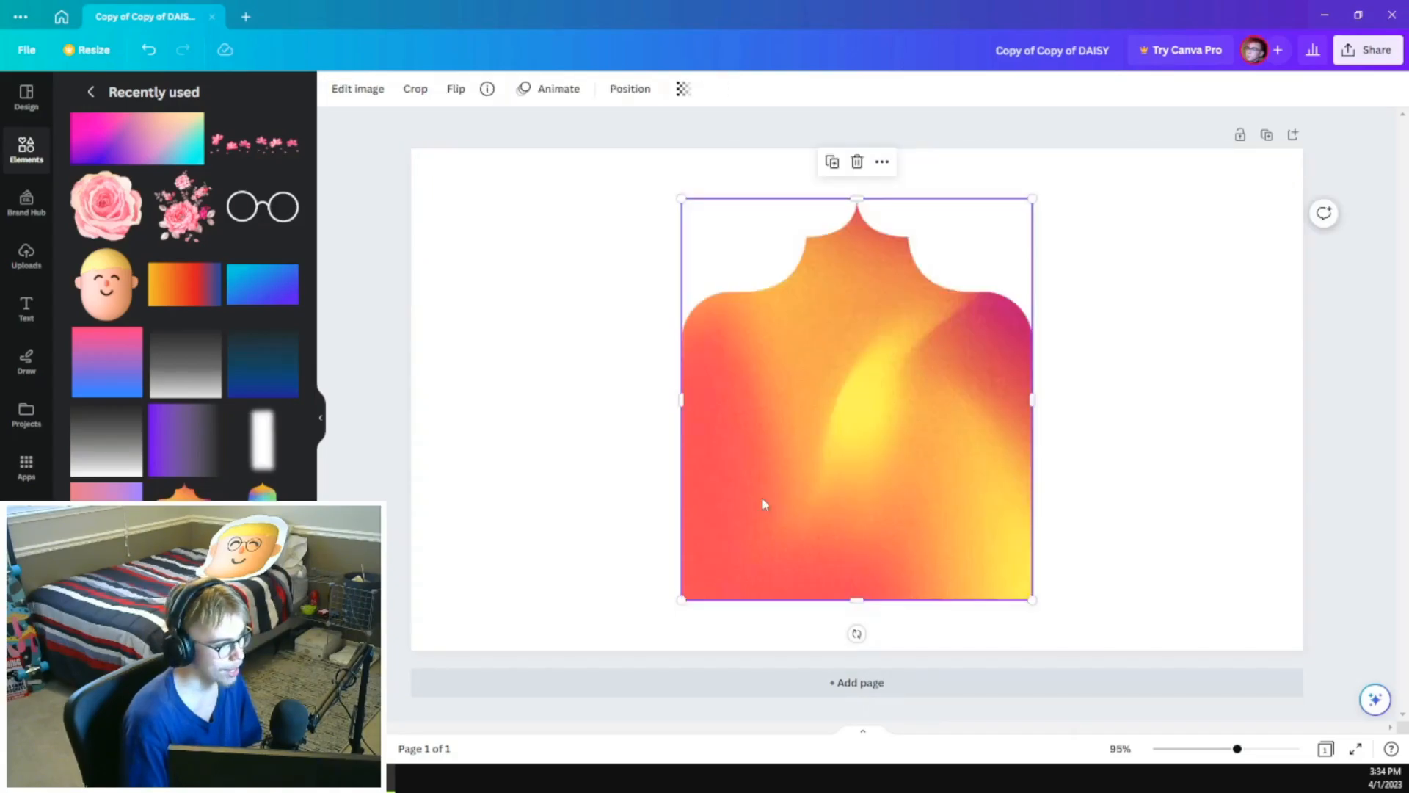
# - Enlarge and reposition the gradient shape until it fills the whole page as background, with no white corners
pyautogui.moveTo(1238, 749); pyautogui.dragTo(1208, 749)
pyautogui.moveTo(900, 308); pyautogui.dragTo(1273, 174)
pyautogui.moveTo(938, 383); pyautogui.dragTo(794, 530)
pyautogui.moveTo(891, 293); pyautogui.dragTo(968, 406)
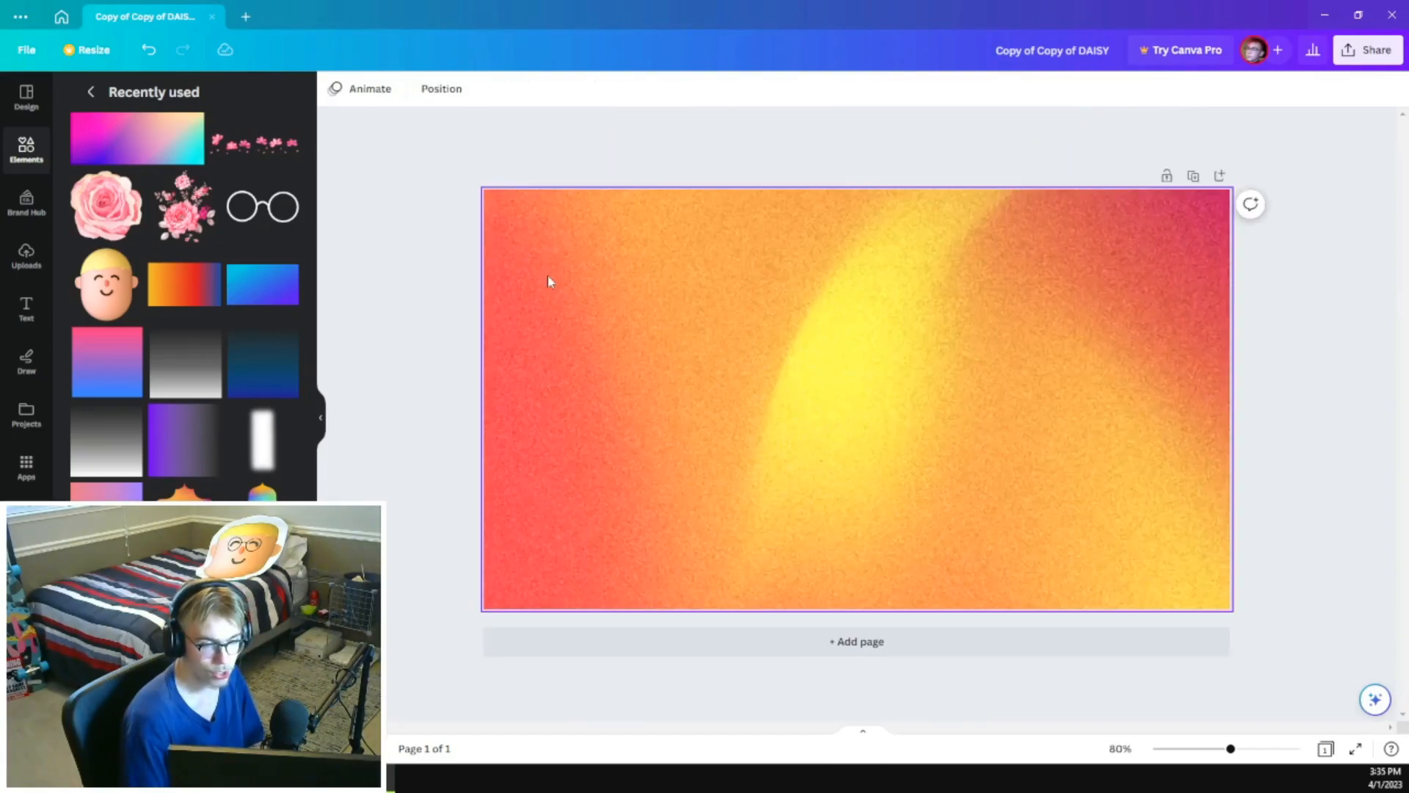
# - Raise the gradient background's saturation to the maximum and blur the gradient to smooth out its grain
pyautogui.click(548, 275)
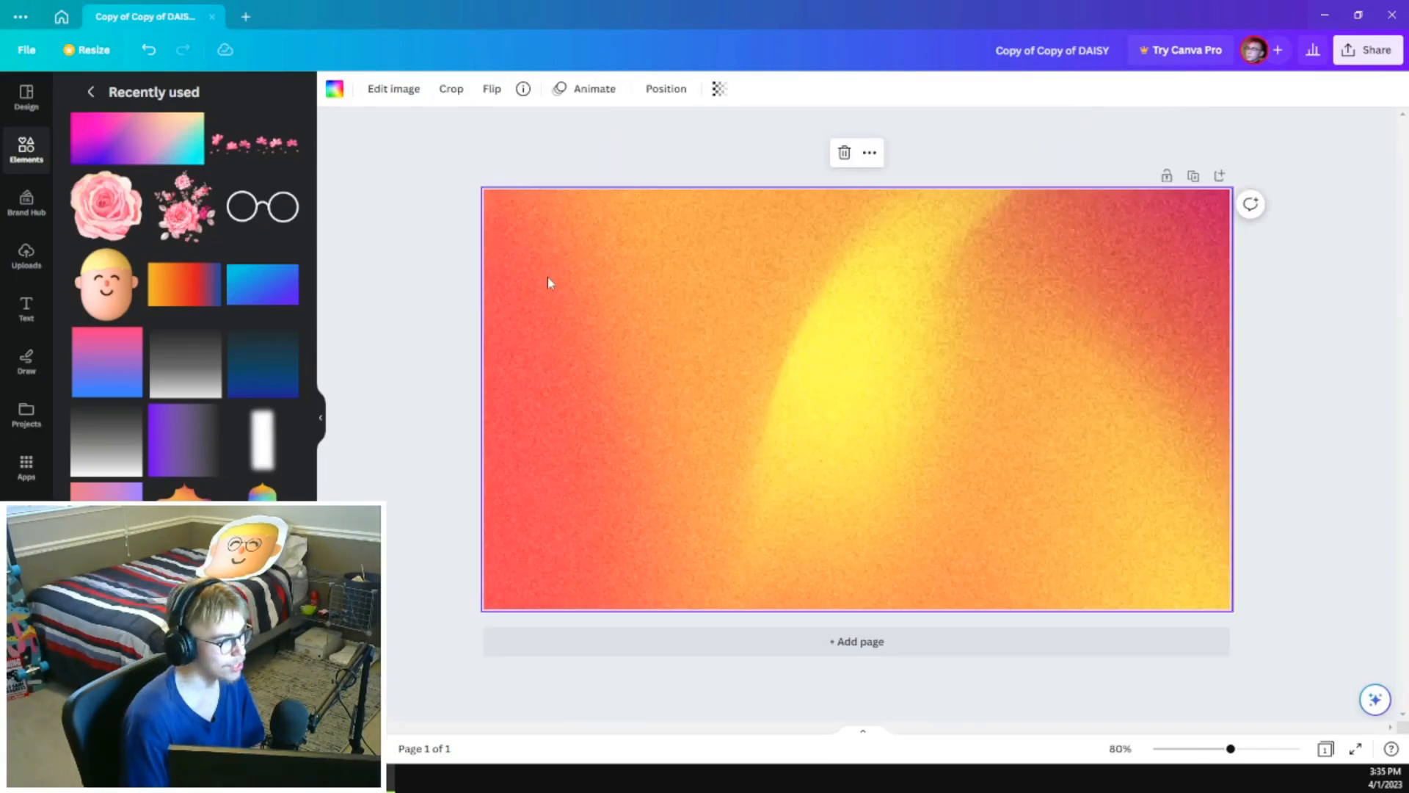
pyautogui.click(400, 89)
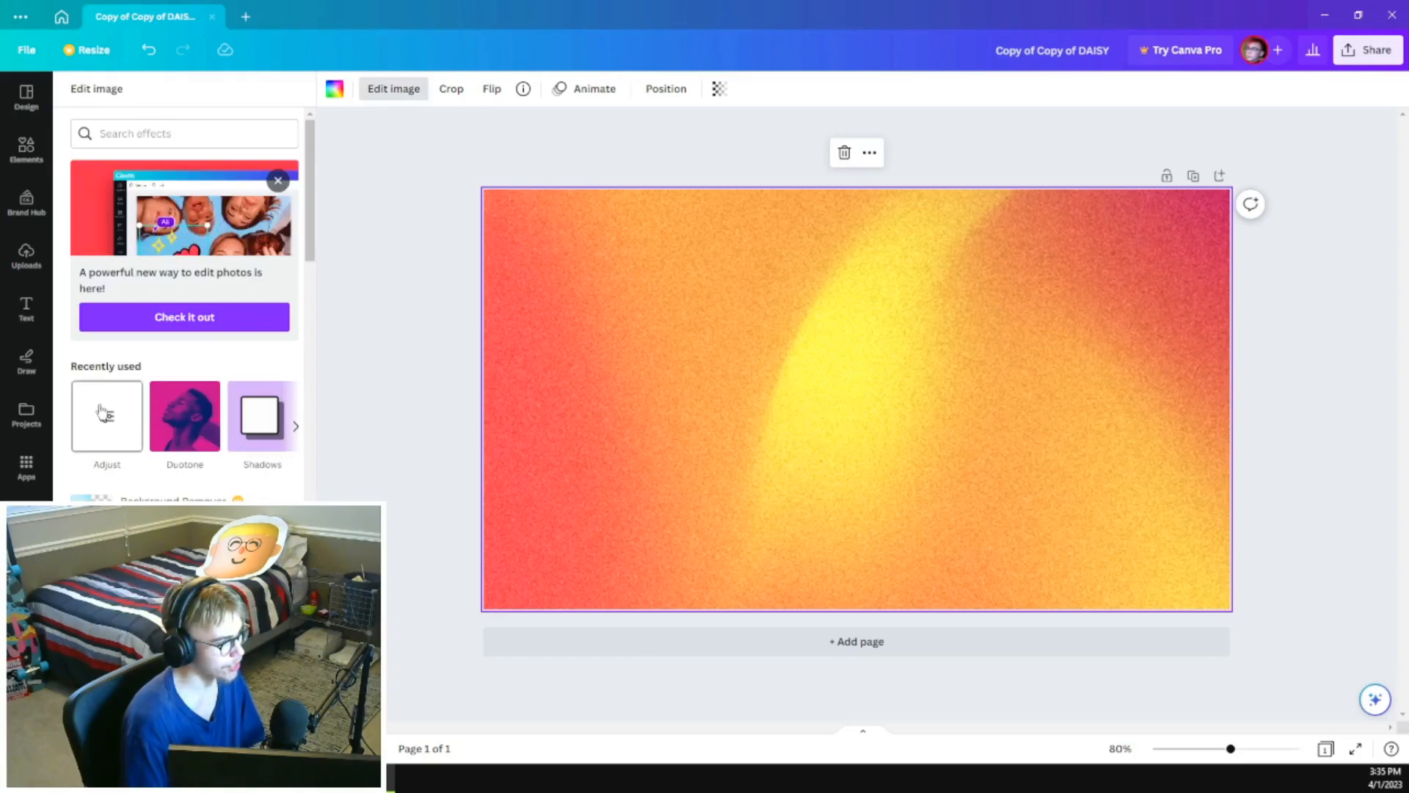
pyautogui.click(103, 418)
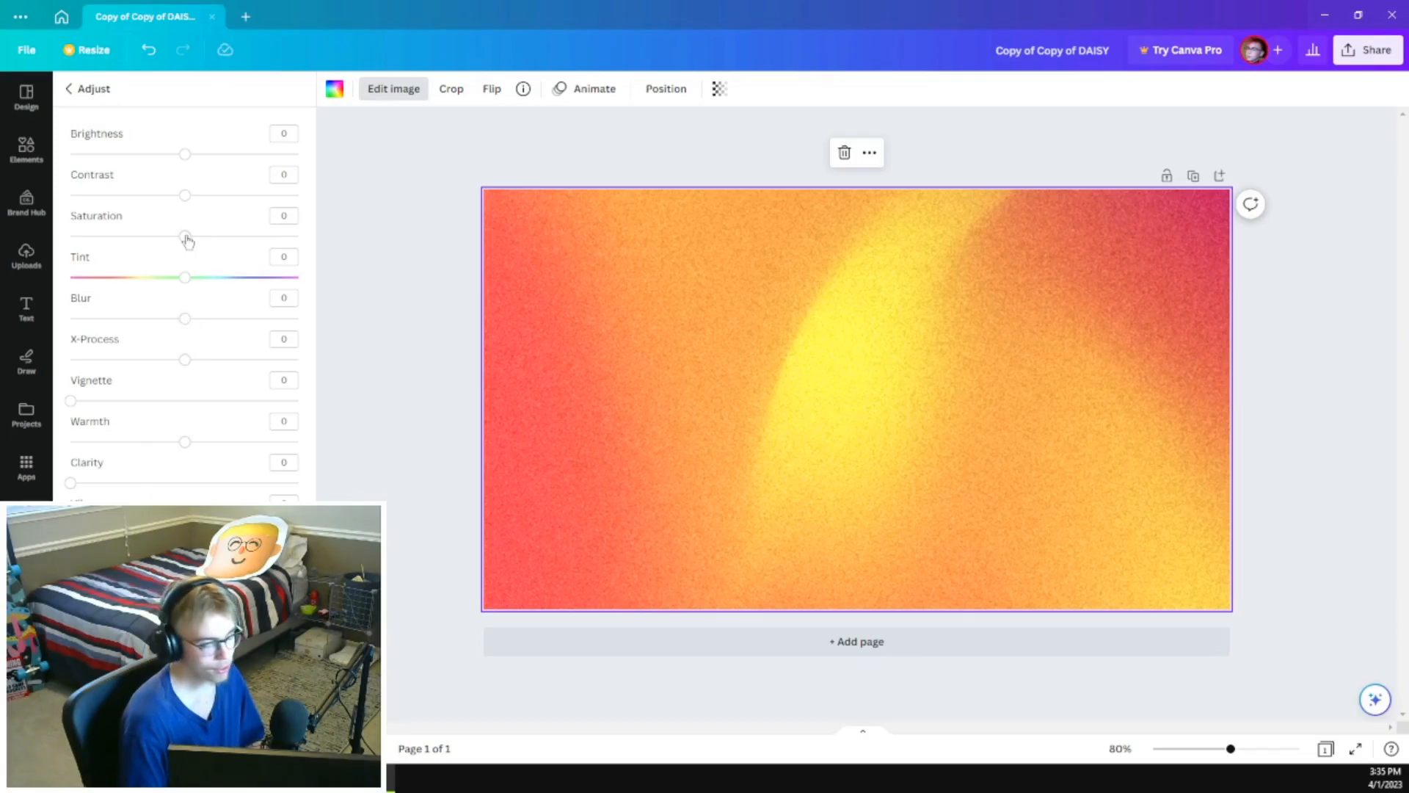
pyautogui.moveTo(186, 236); pyautogui.dragTo(330, 242)
pyautogui.moveTo(185, 326); pyautogui.dragTo(246, 323)
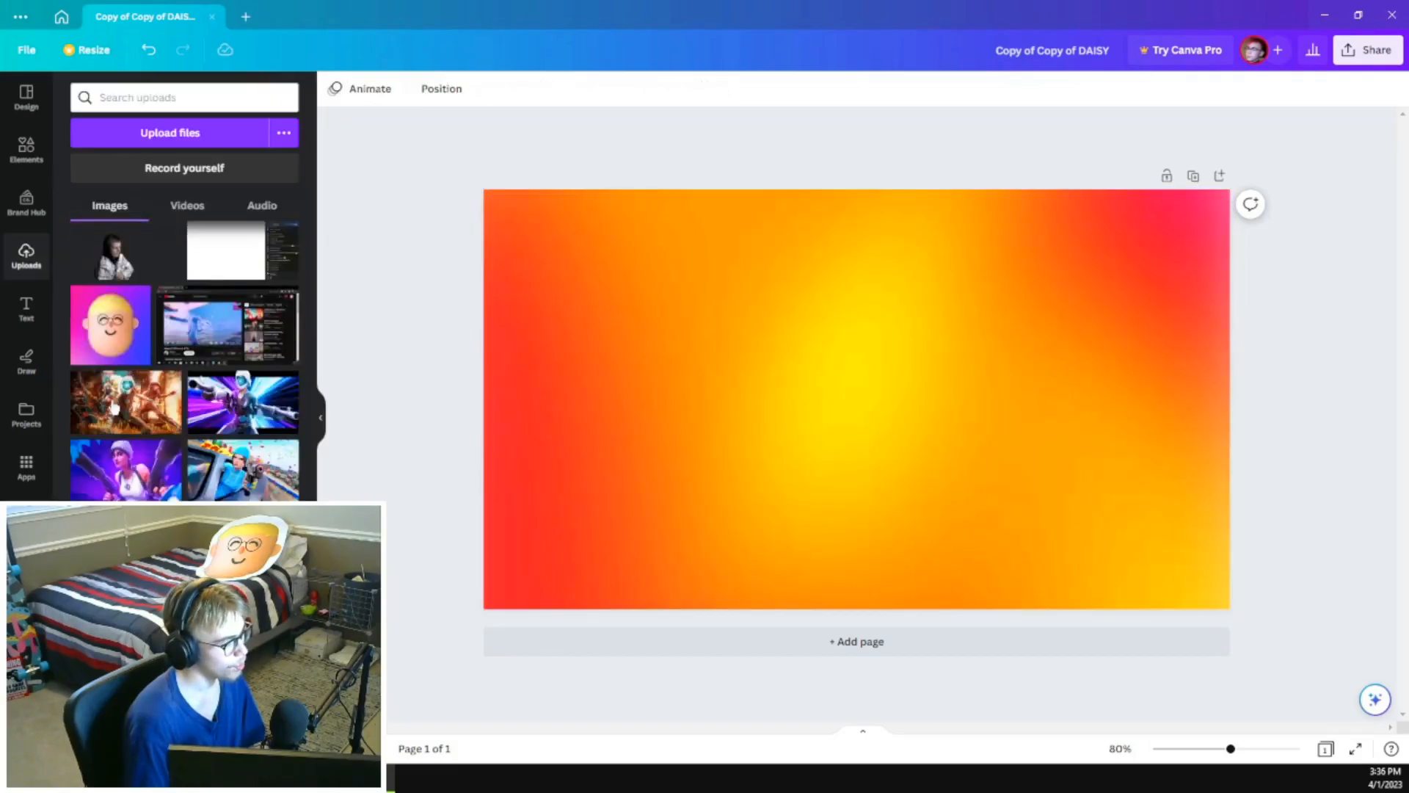
# - Try placing the unsmiling hooded portrait from the uploaded images on the page, and delete it again
pyautogui.scroll(-10, 114, 408)
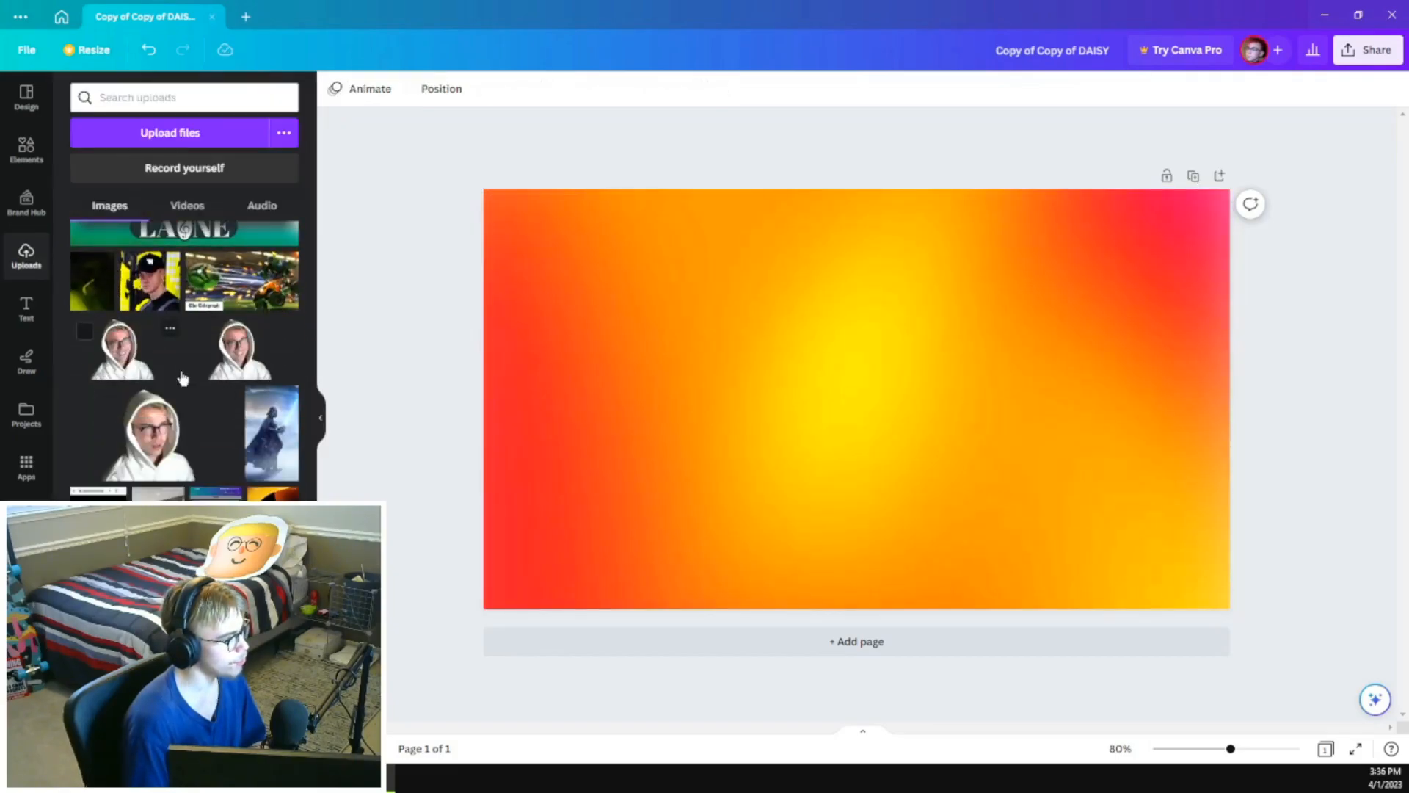
pyautogui.moveTo(174, 431); pyautogui.dragTo(756, 365)
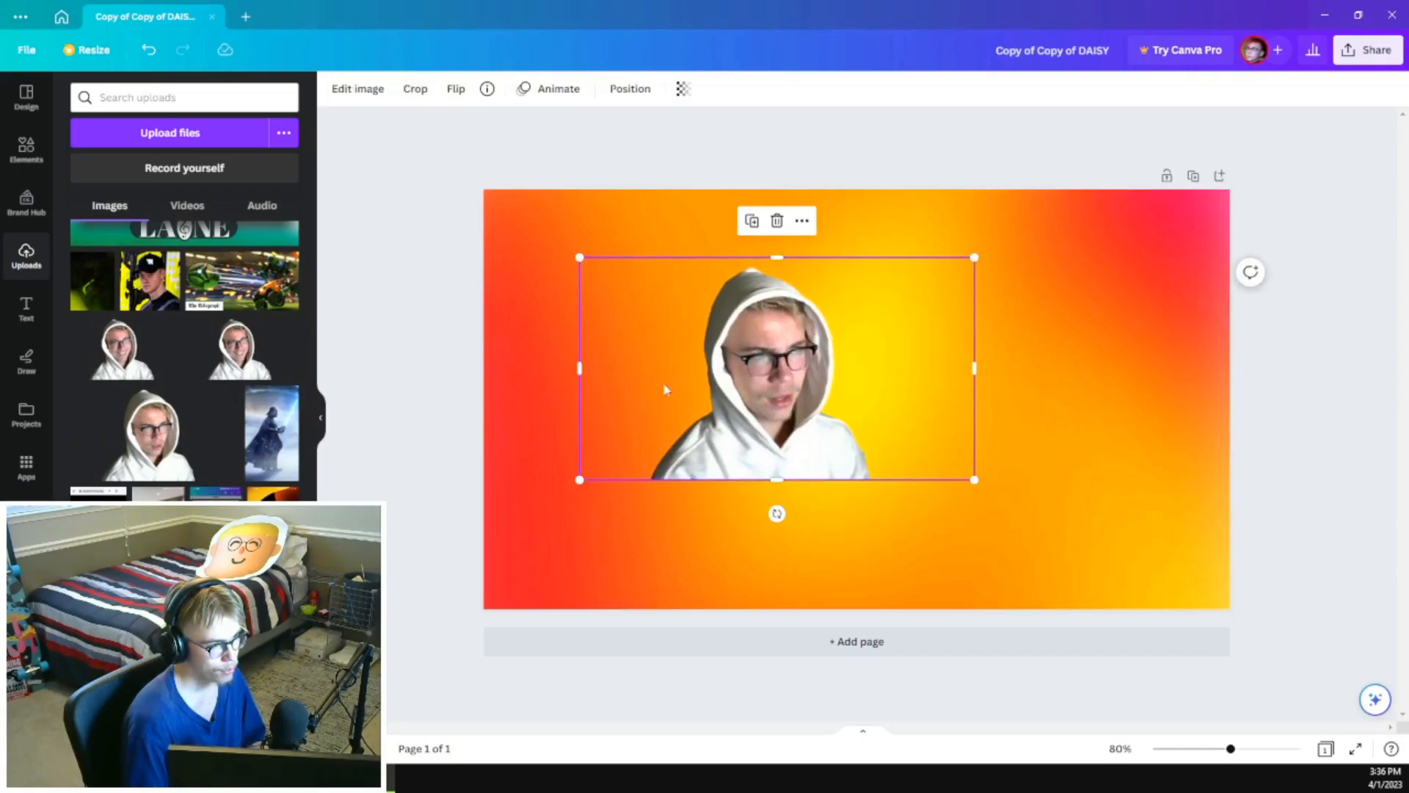
pyautogui.click(470, 348)
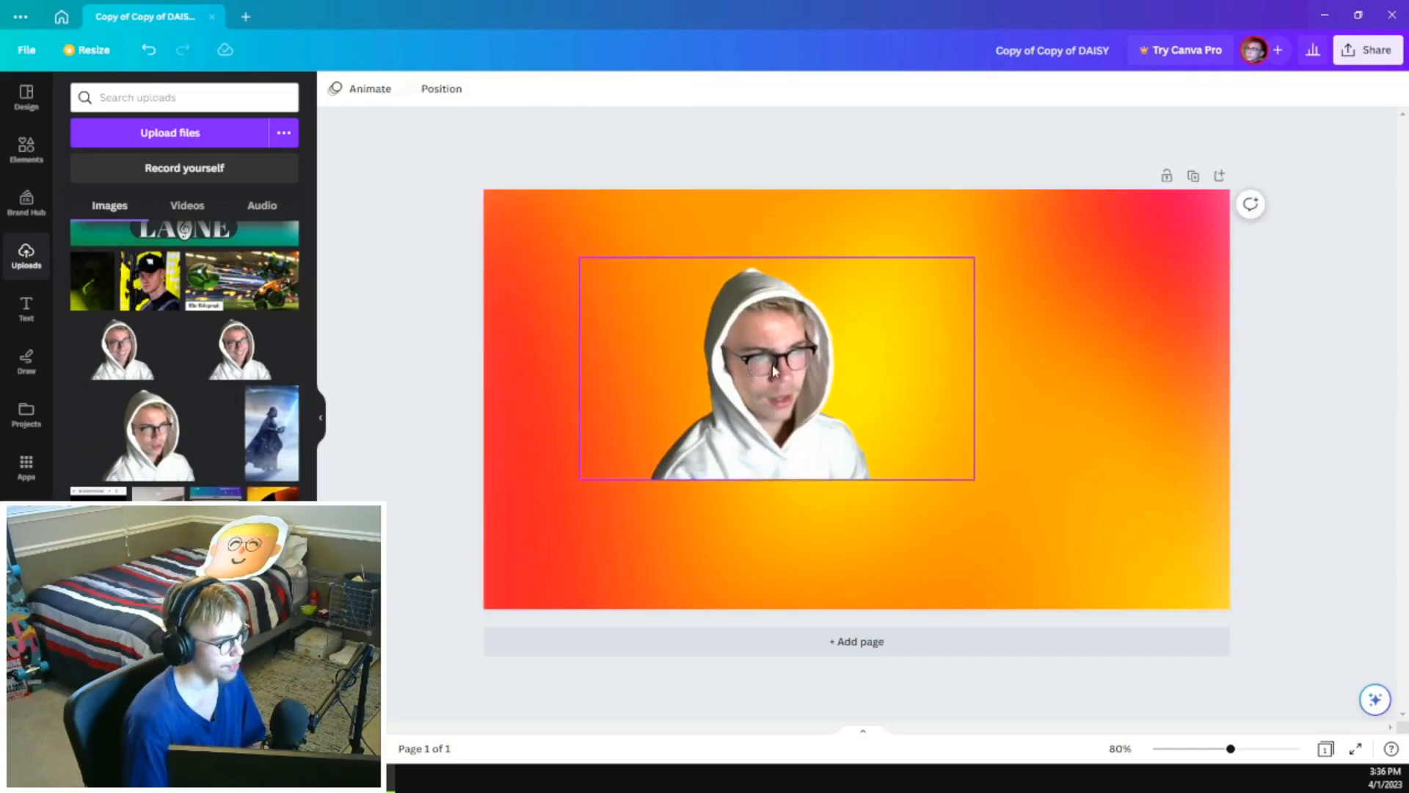
pyautogui.click(772, 370)
pyautogui.rightClick(772, 370)
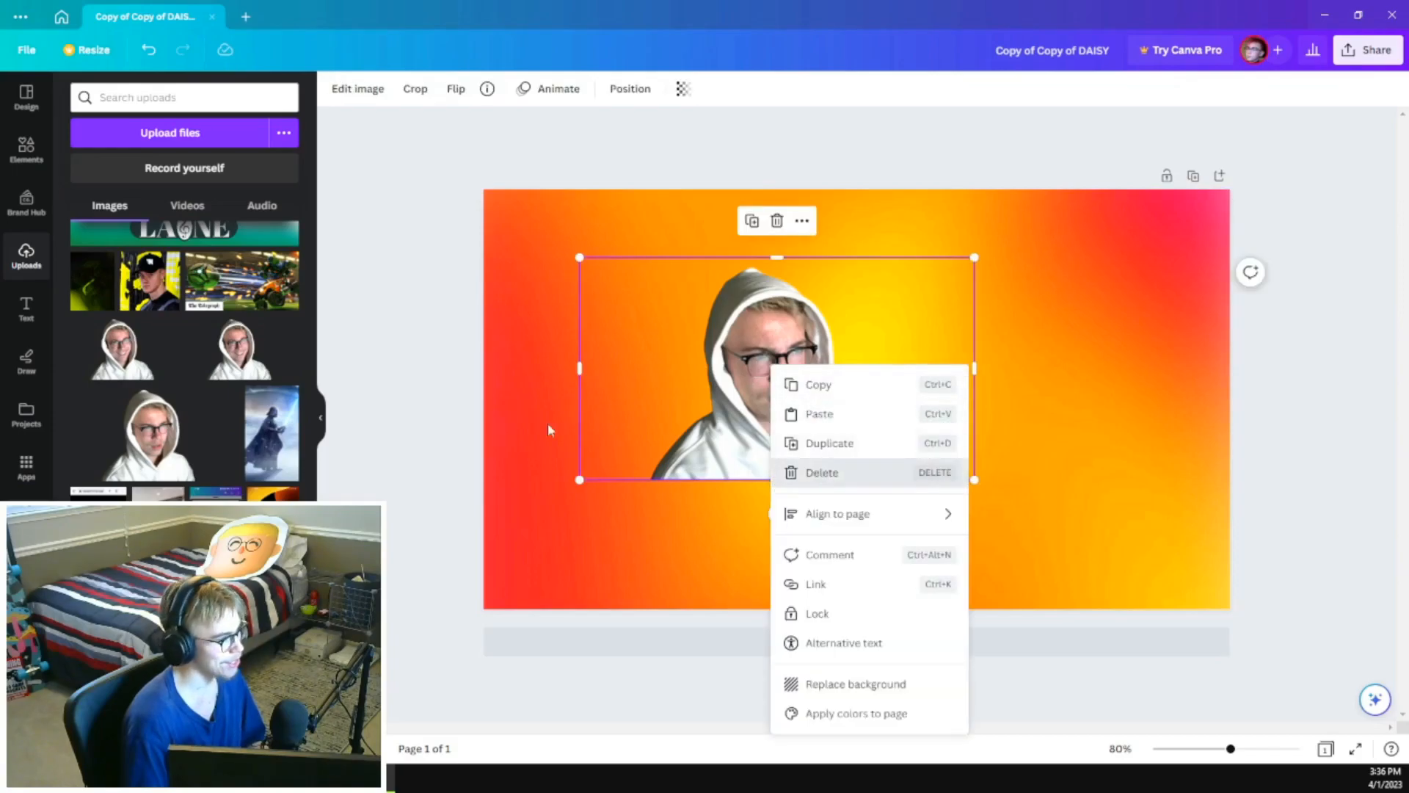
pyautogui.click(810, 469)
# - Add the smiling hooded portrait from the uploaded images to the page and flip it horizontally
pyautogui.click(256, 364)
pyautogui.moveTo(869, 394); pyautogui.dragTo(898, 394)
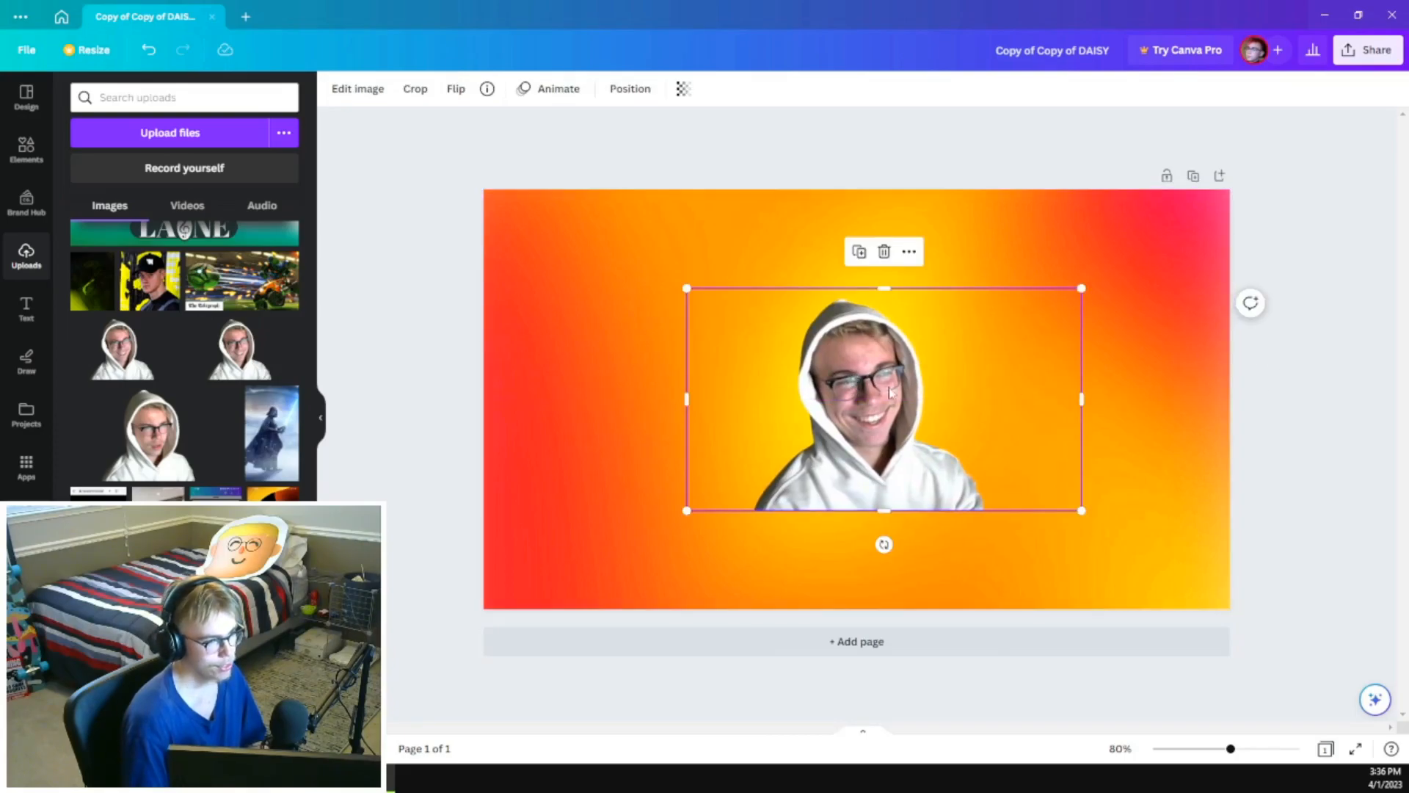
pyautogui.click(456, 89)
pyautogui.click(484, 134)
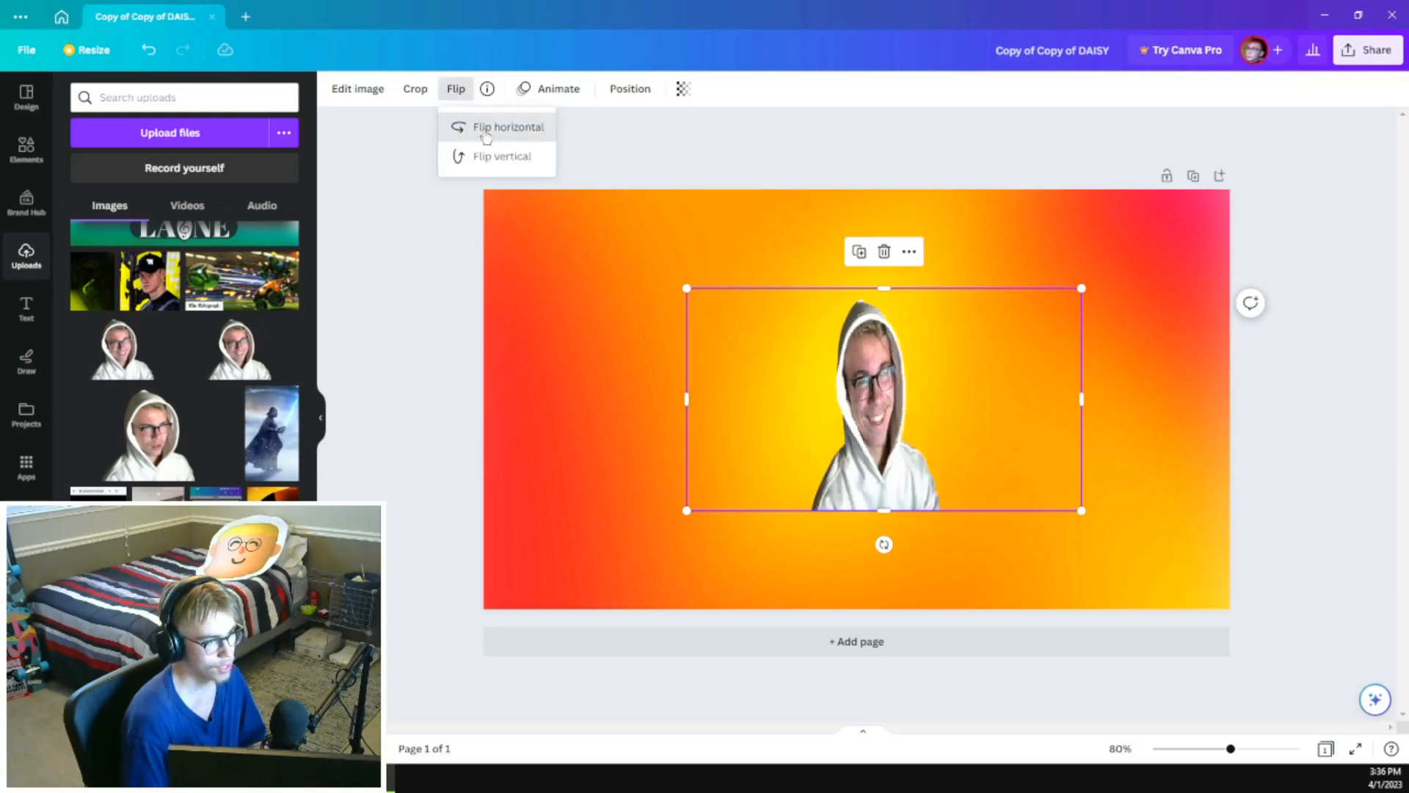
# - Enlarge the smiling portrait, tilt it slightly and place it so it fills the right side of the thumbnail
pyautogui.moveTo(887, 404); pyautogui.dragTo(463, 139)
pyautogui.moveTo(1334, 369); pyautogui.dragTo(1336, 548)
pyautogui.moveTo(947, 411); pyautogui.dragTo(1108, 437)
pyautogui.moveTo(595, 214); pyautogui.dragTo(526, 184)
pyautogui.moveTo(992, 394); pyautogui.dragTo(1025, 400)
pyautogui.click(448, 173)
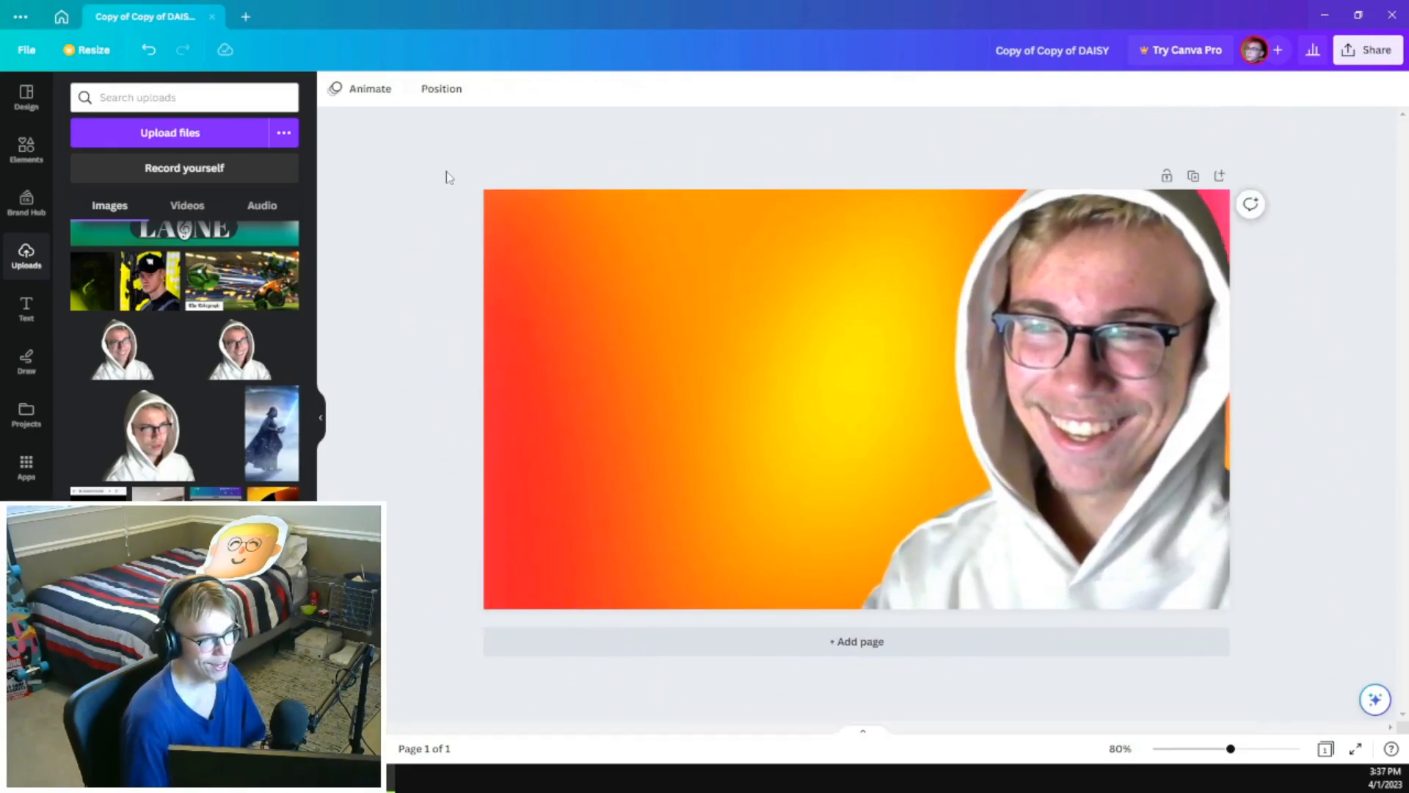
# - Adjust the portrait with saturation 31 and blur -31 to make it more vivid and sharper
pyautogui.click(1050, 227)
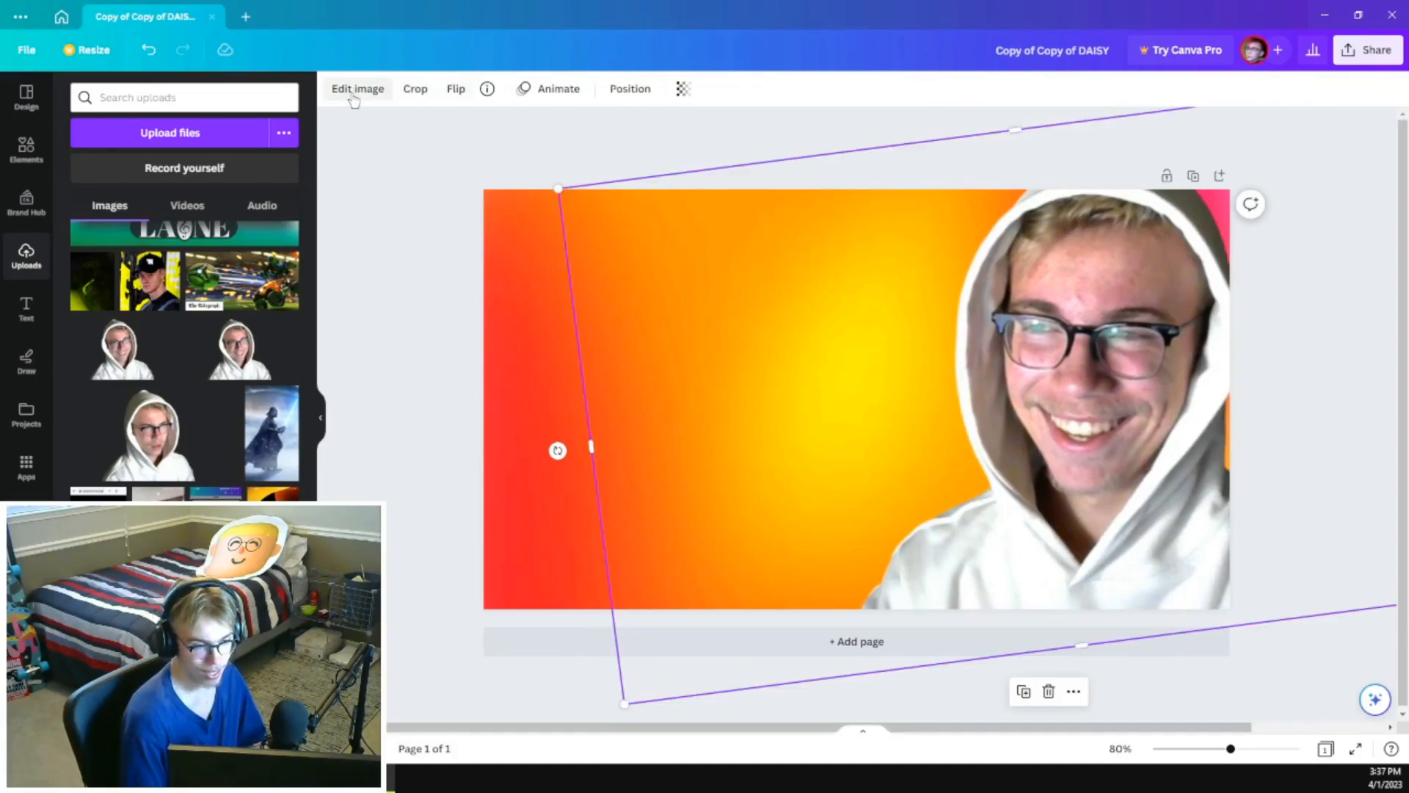
pyautogui.click(353, 89)
pyautogui.moveTo(191, 239); pyautogui.dragTo(222, 242)
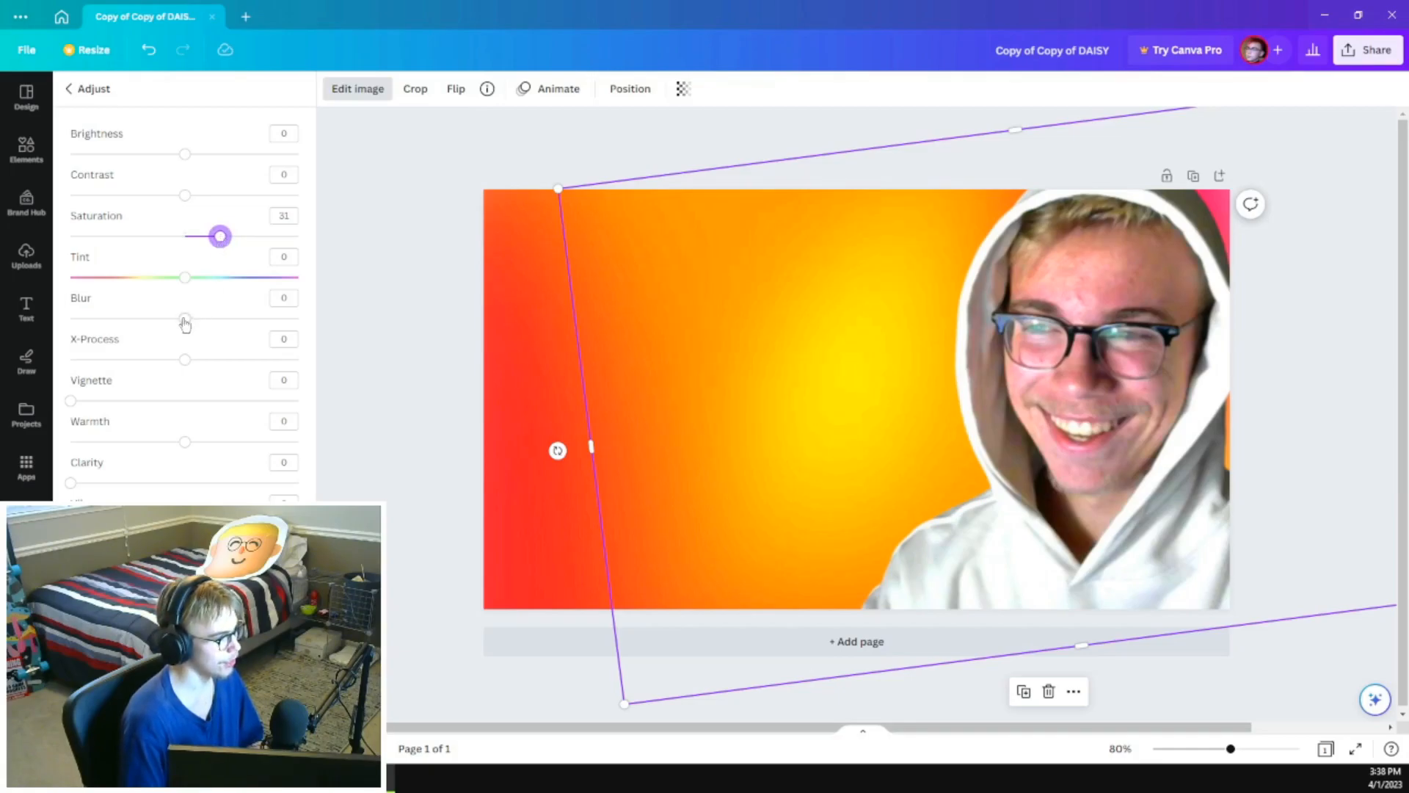
pyautogui.moveTo(185, 327); pyautogui.dragTo(152, 326)
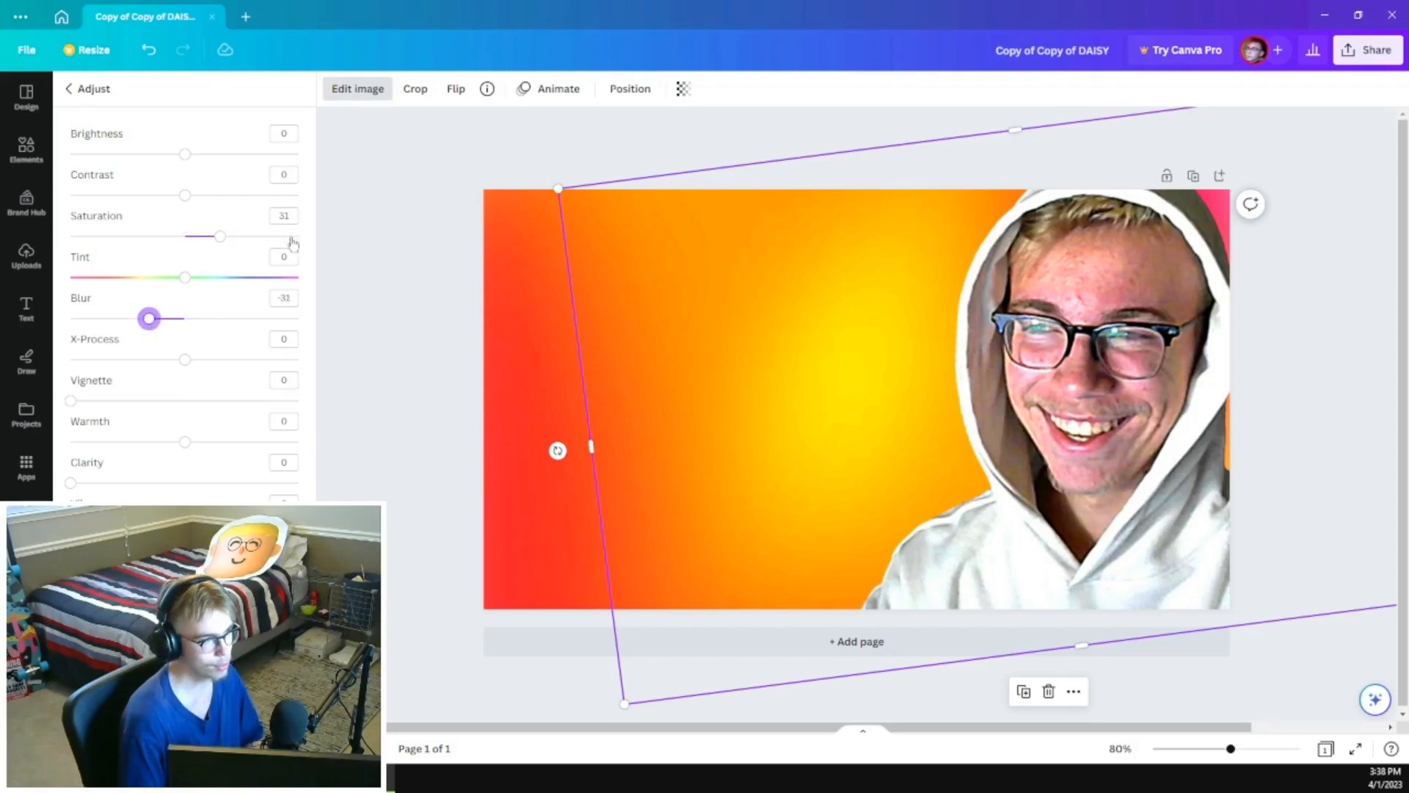
pyautogui.click(394, 204)
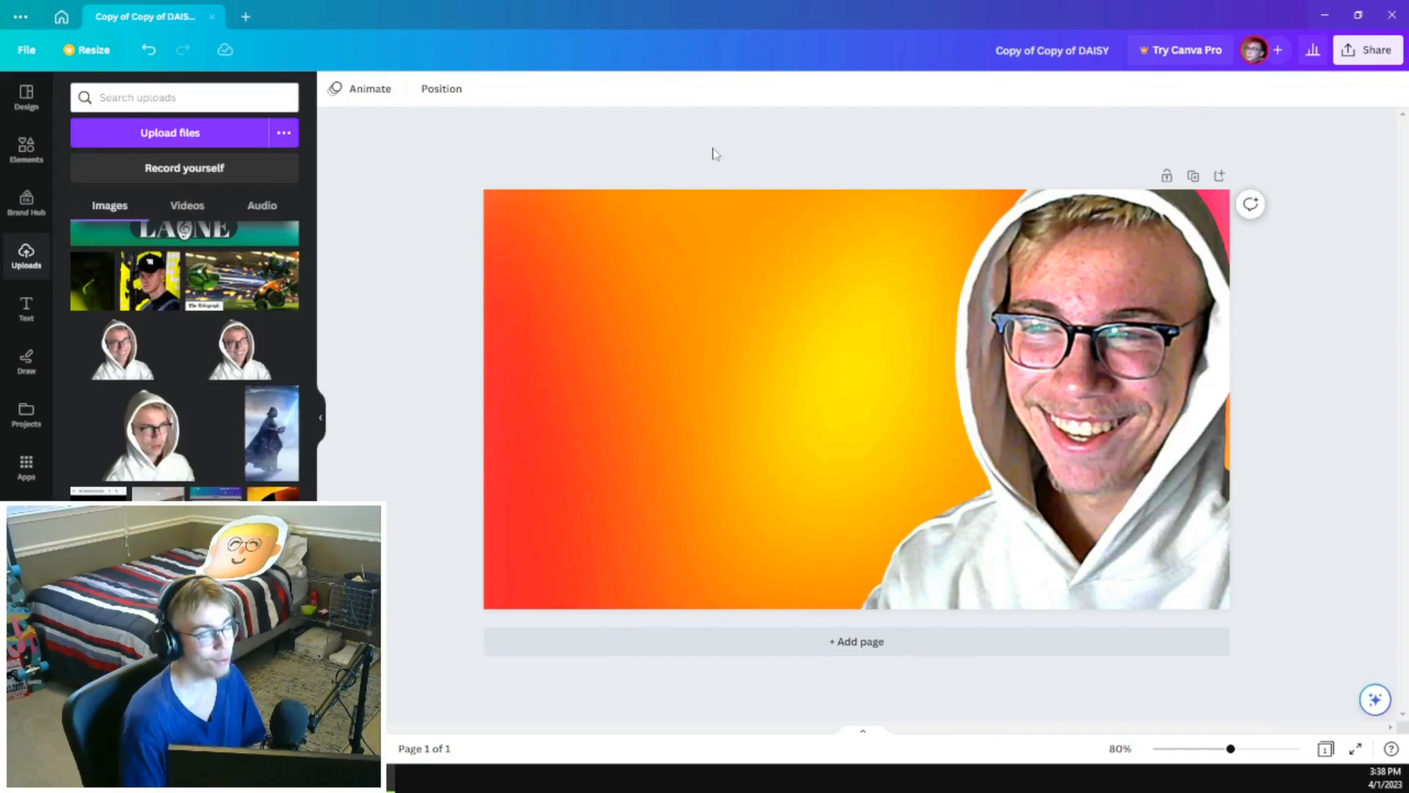
# - Apply a black Glow shadow to the portrait with size 12, transparency 100 and maximum blur
pyautogui.click(716, 176)
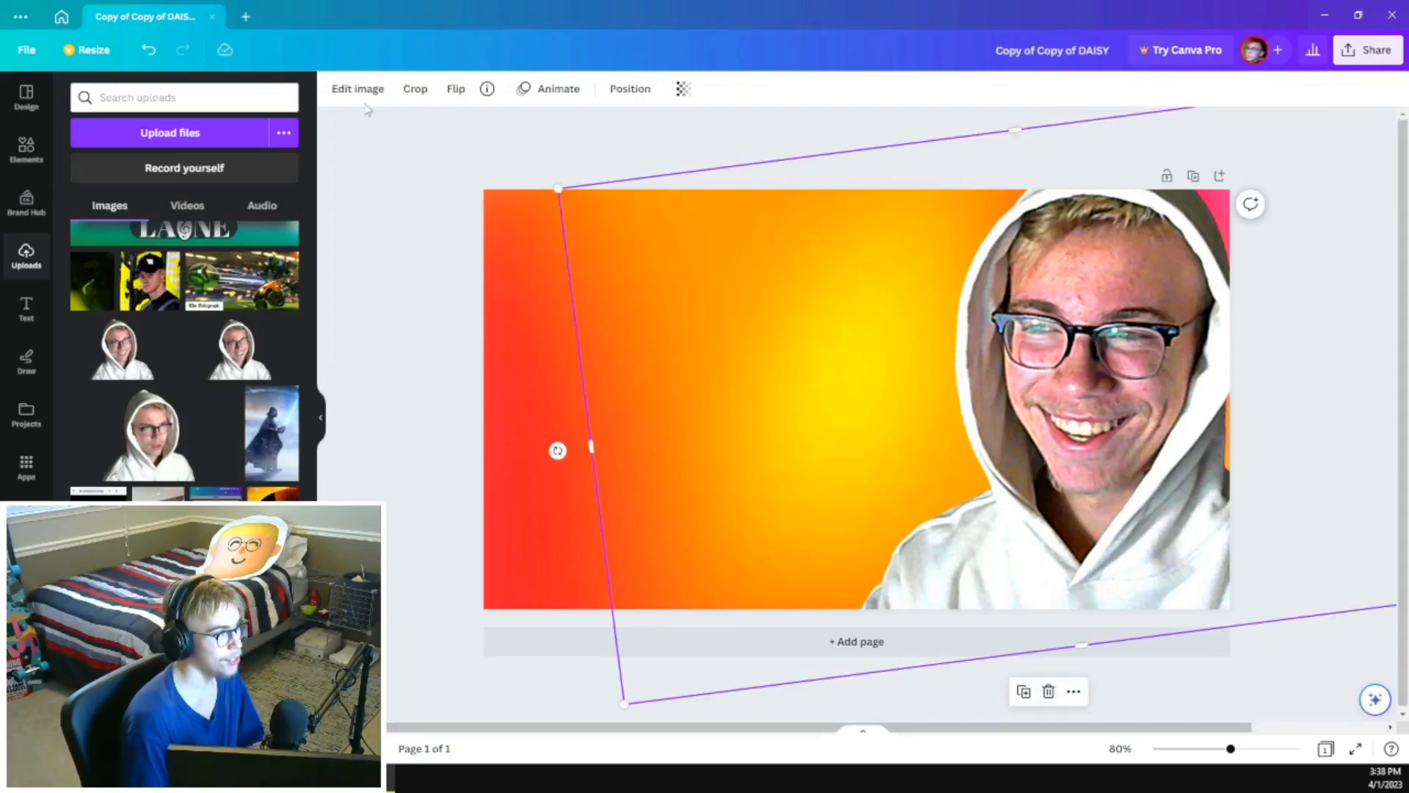
pyautogui.click(363, 97)
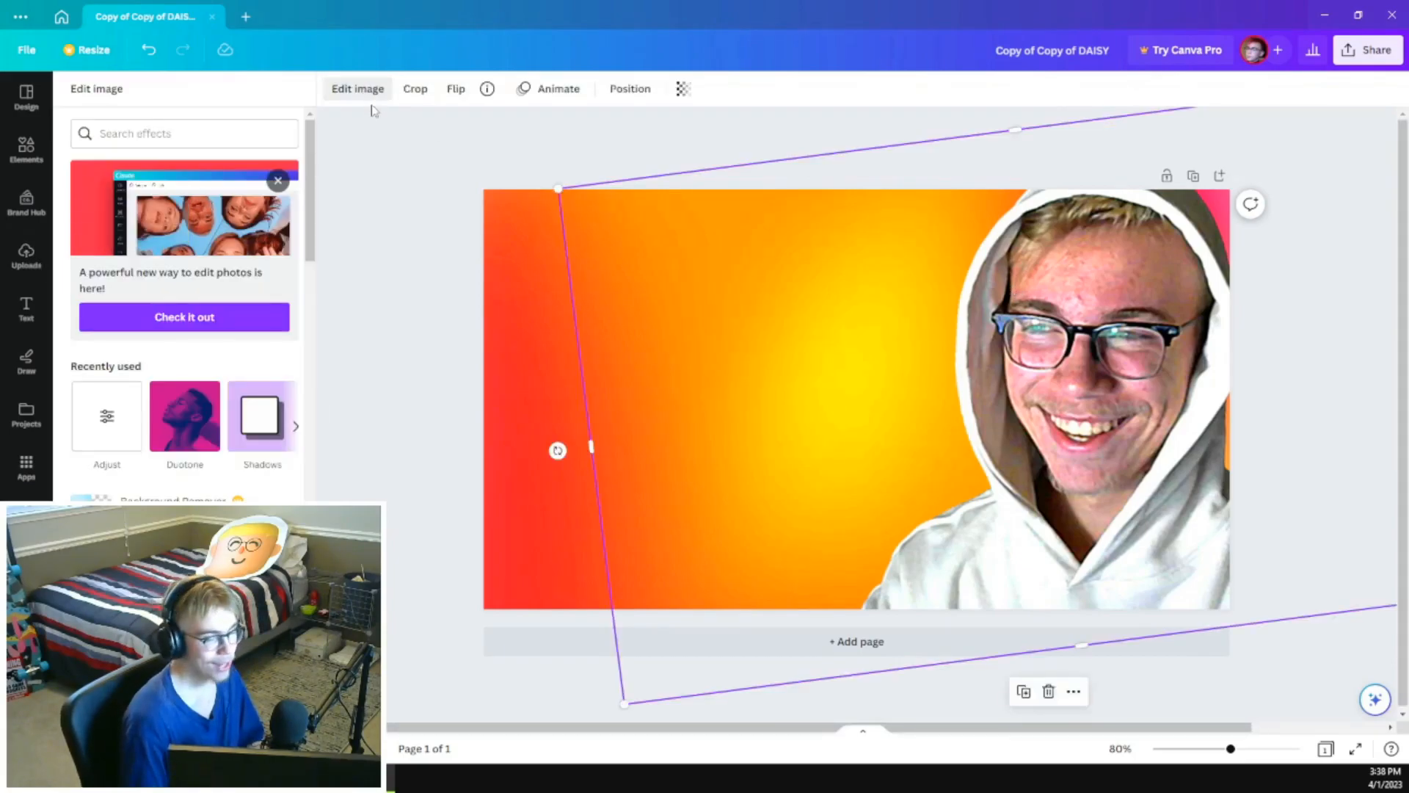
pyautogui.click(262, 423)
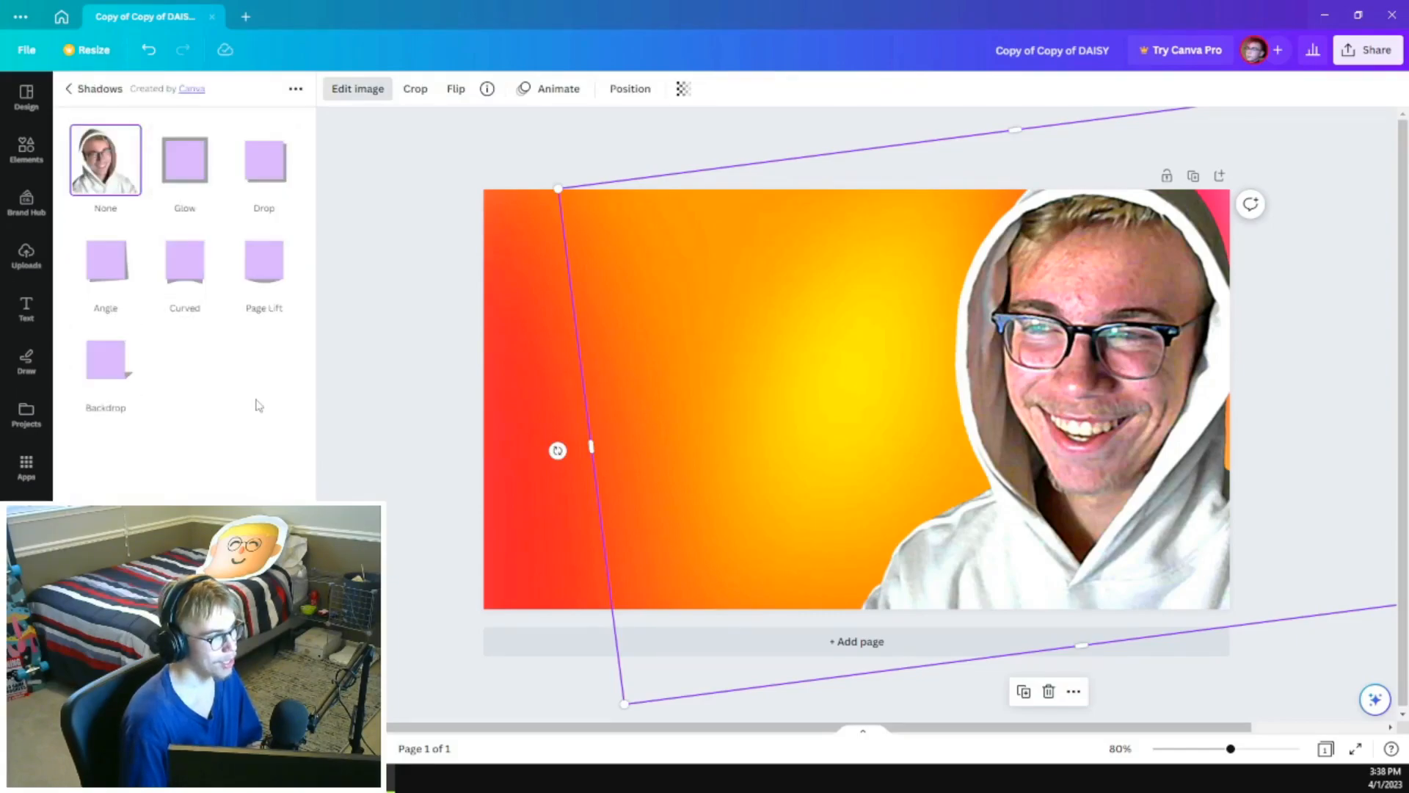
pyautogui.click(191, 170)
pyautogui.moveTo(98, 157); pyautogui.dragTo(139, 157)
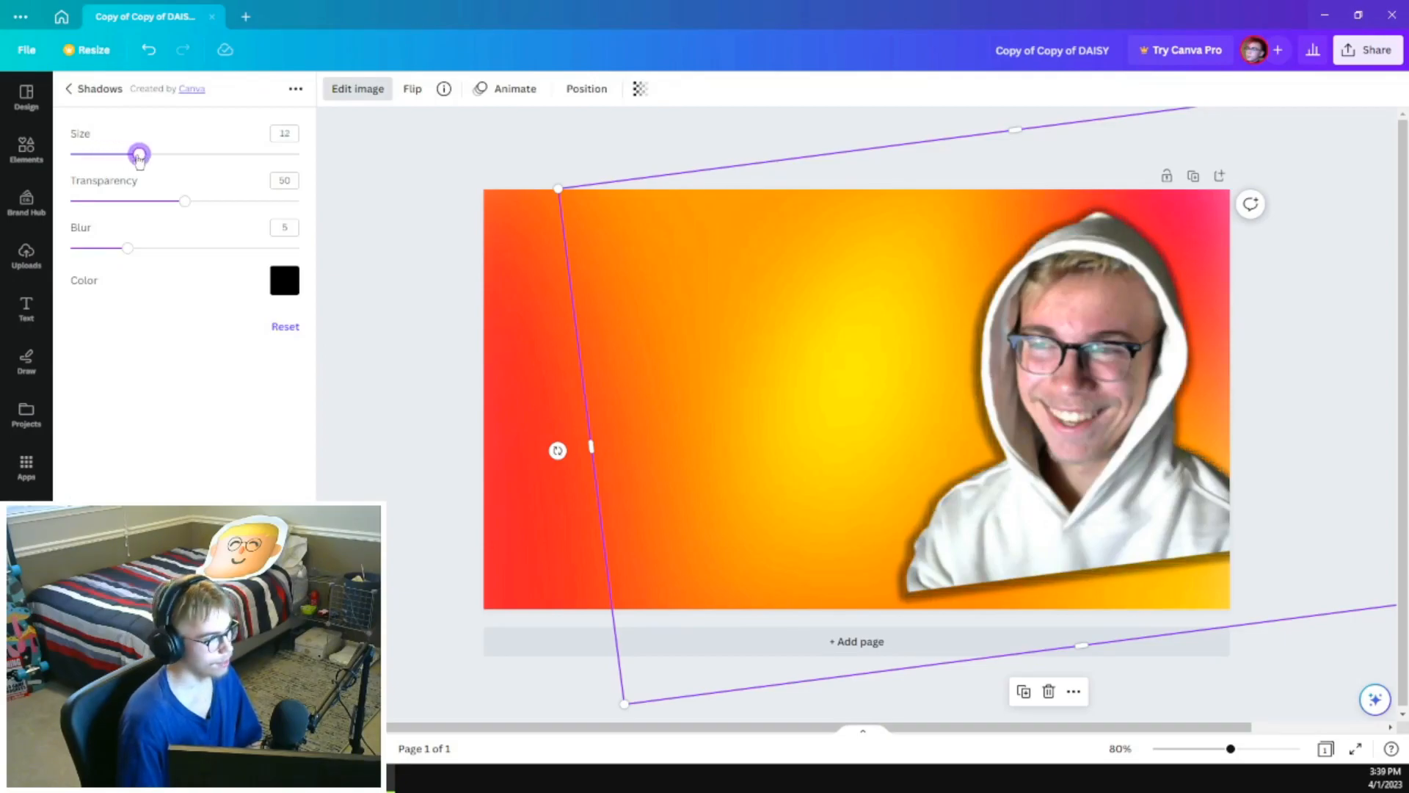
pyautogui.moveTo(185, 201); pyautogui.dragTo(399, 208)
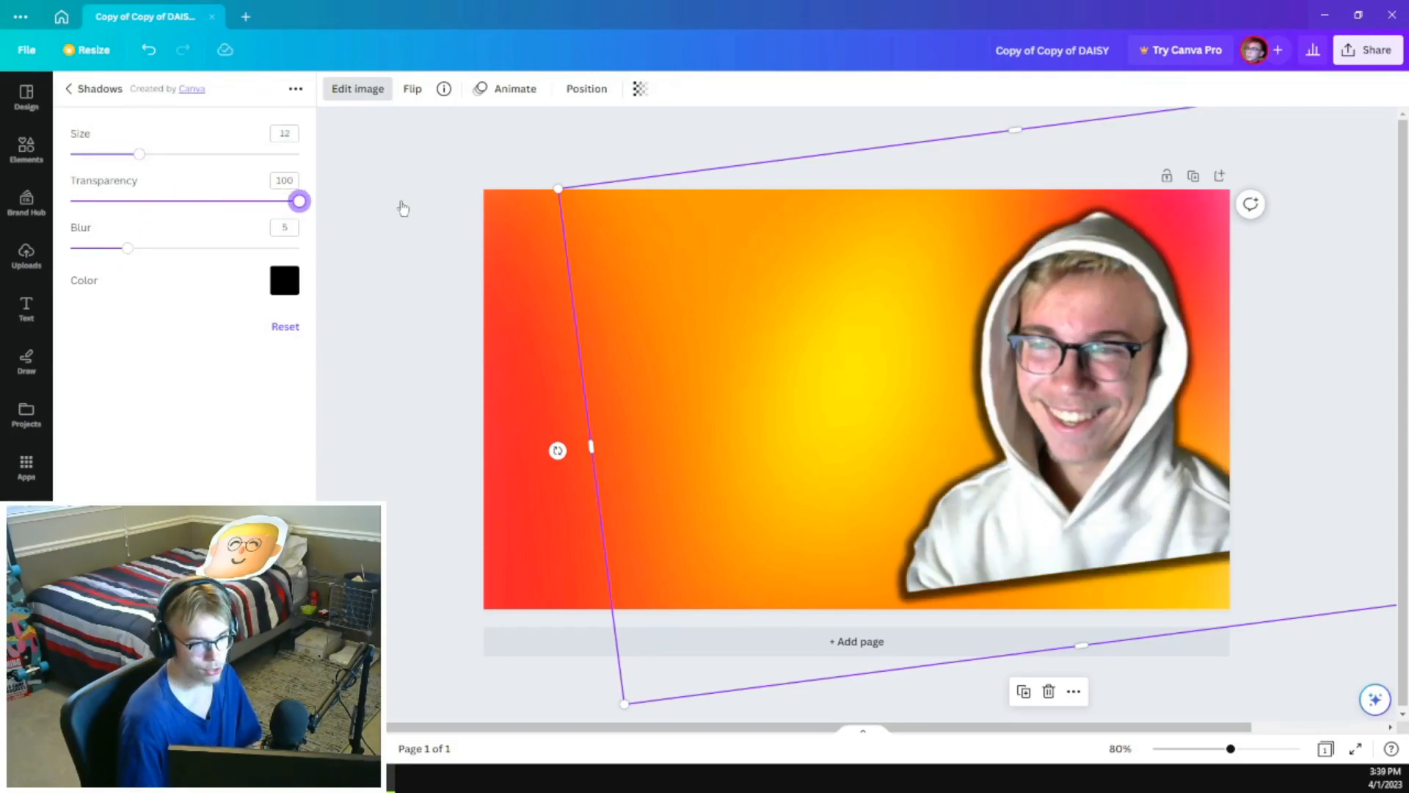
pyautogui.moveTo(128, 248); pyautogui.dragTo(361, 256)
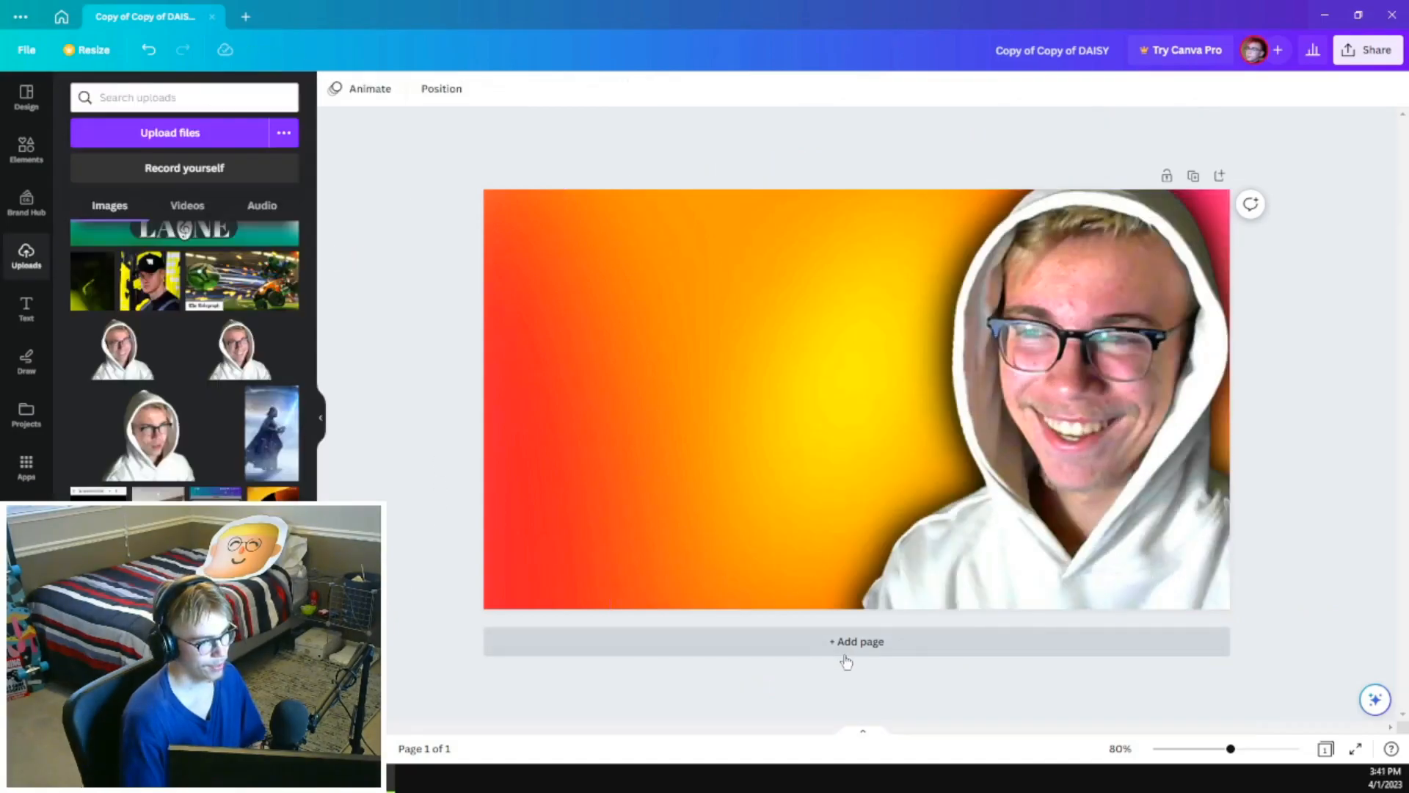
# - Add the red and teal MIDNIGHT artwork from the uploaded images, and enlarge and crop it without its black bars to cover most of the page
pyautogui.moveTo(1231, 748)
pyautogui.mouseDown()
pyautogui.moveTo(1206, 748)
pyautogui.moveTo(1224, 753)
pyautogui.mouseUp()
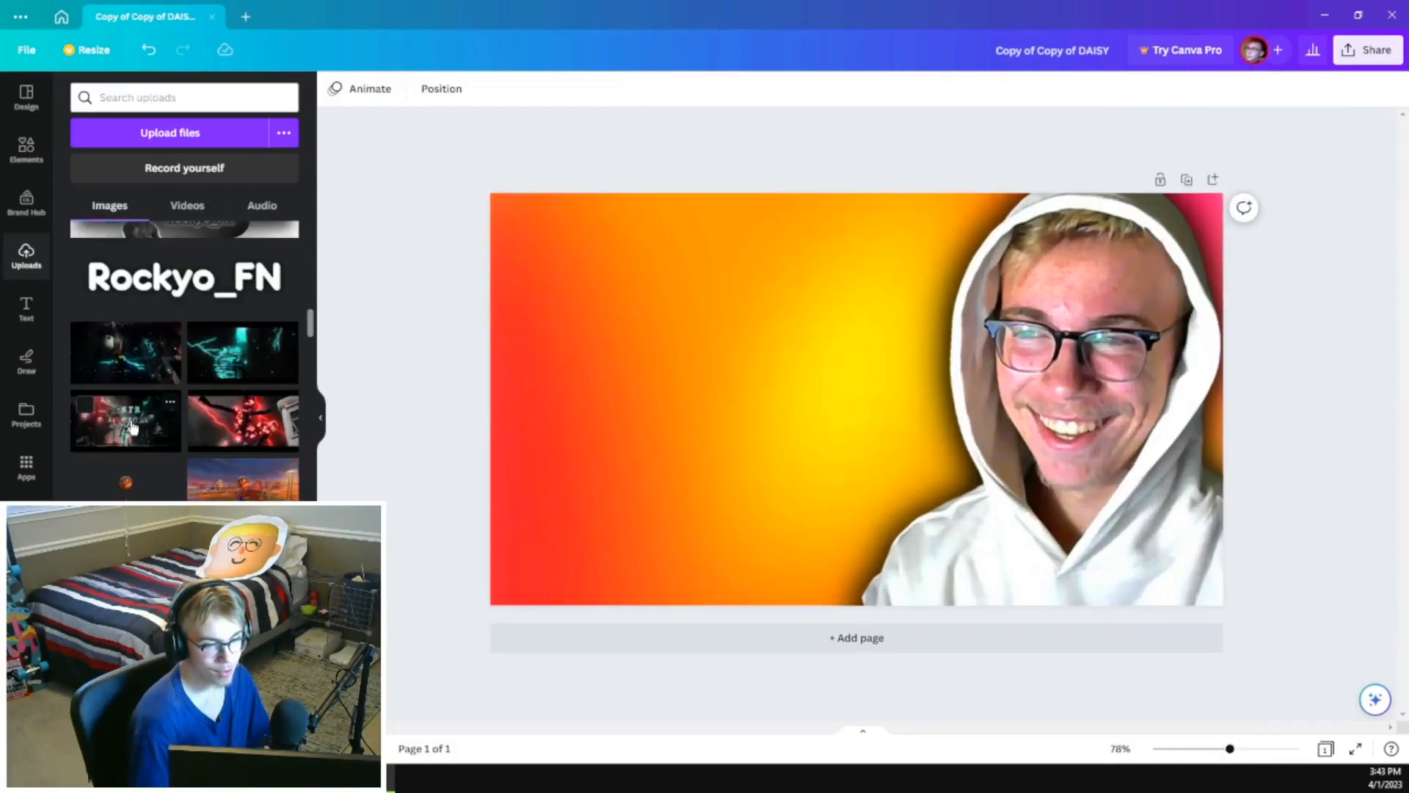
pyautogui.click(132, 427)
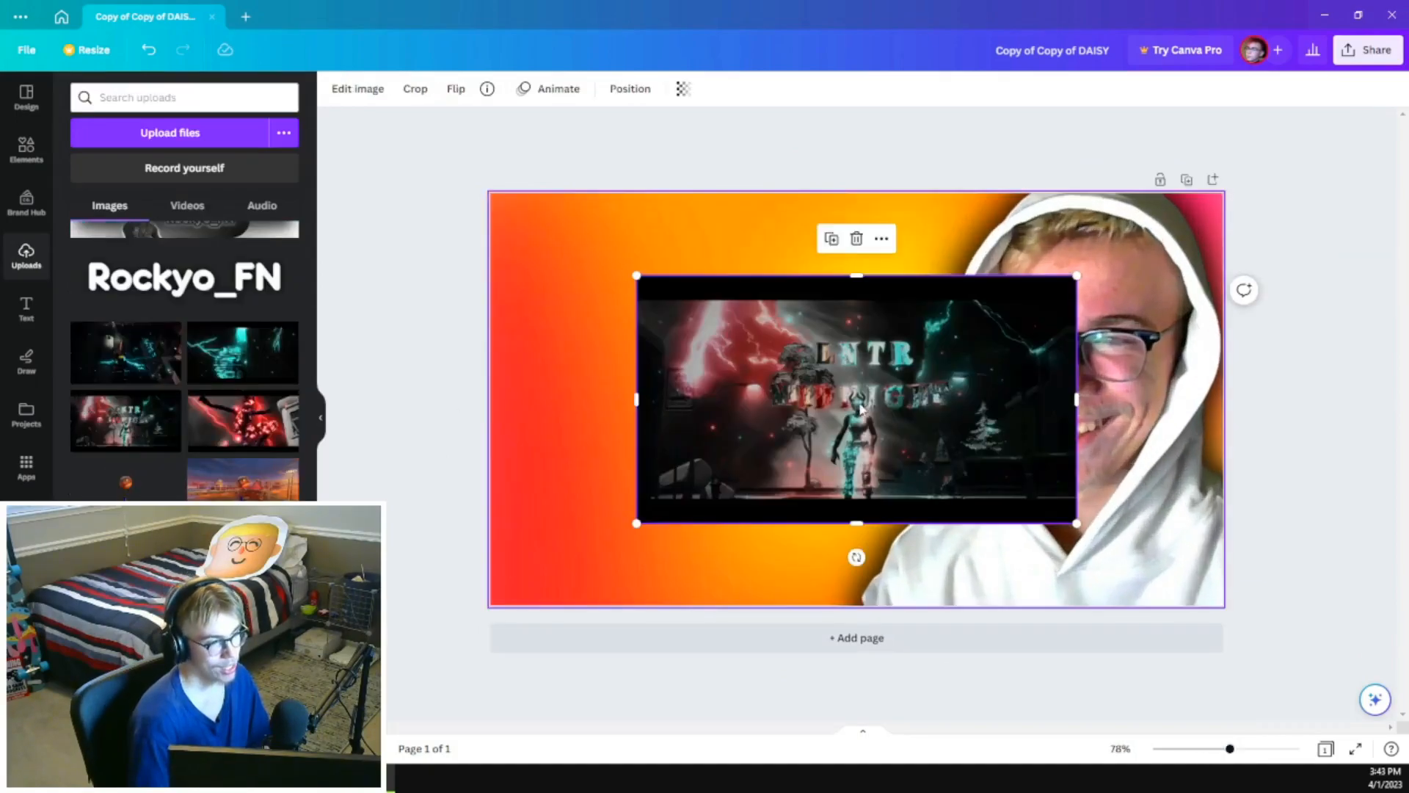
pyautogui.moveTo(848, 392); pyautogui.dragTo(722, 330)
pyautogui.moveTo(804, 378); pyautogui.dragTo(805, 377)
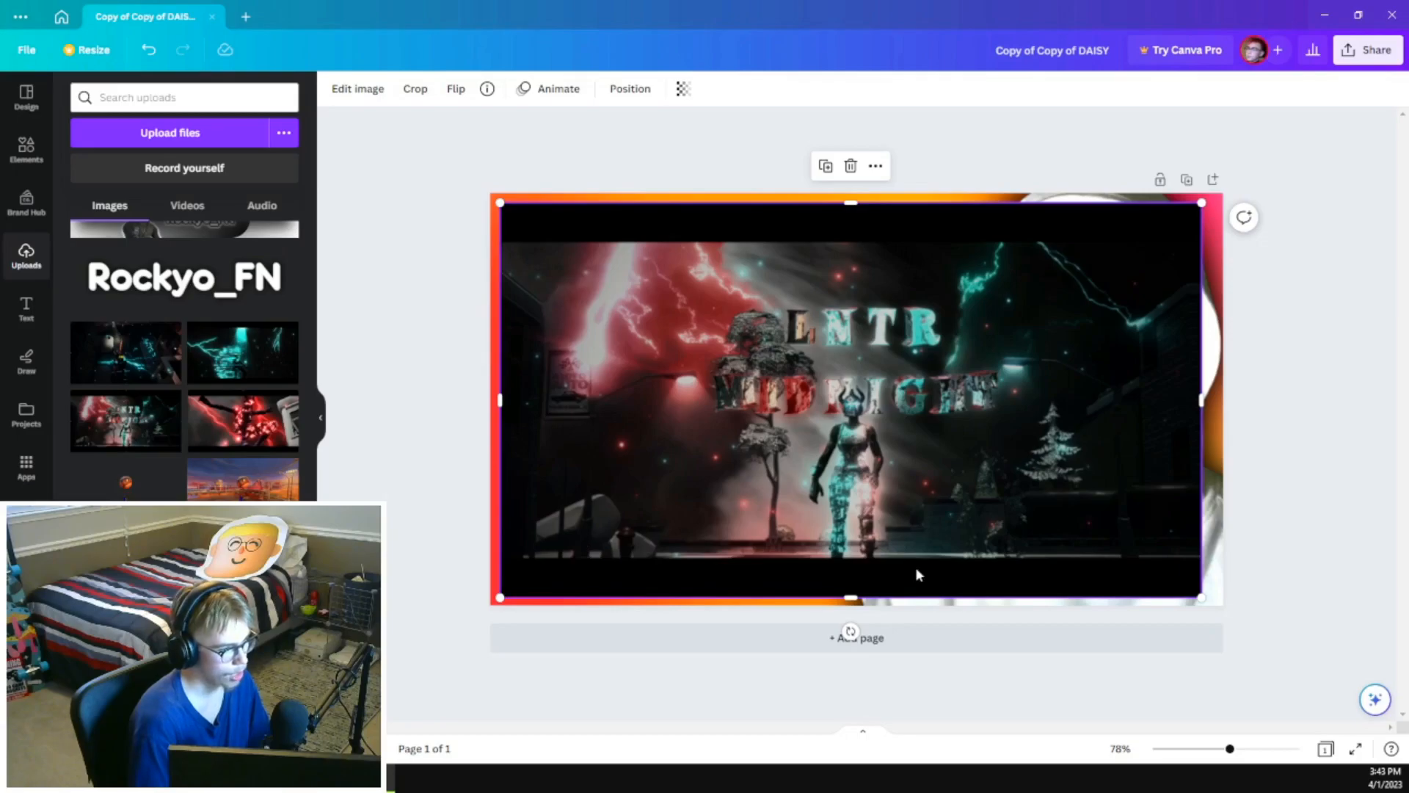
pyautogui.moveTo(853, 571); pyautogui.dragTo(853, 555)
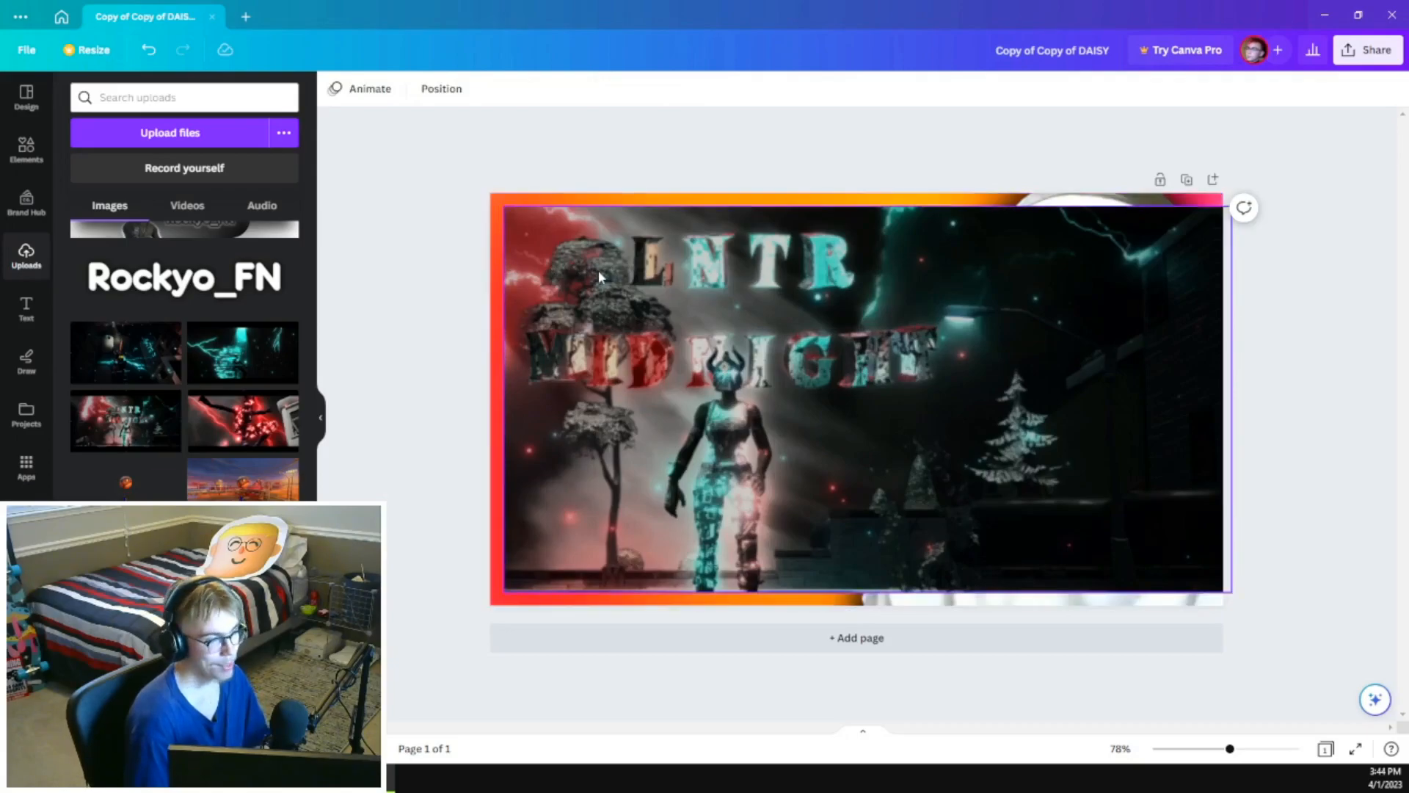
# - Send the MIDNIGHT artwork to the back, behind the portrait, and trim its right edge until it ends behind the face
pyautogui.click(599, 276)
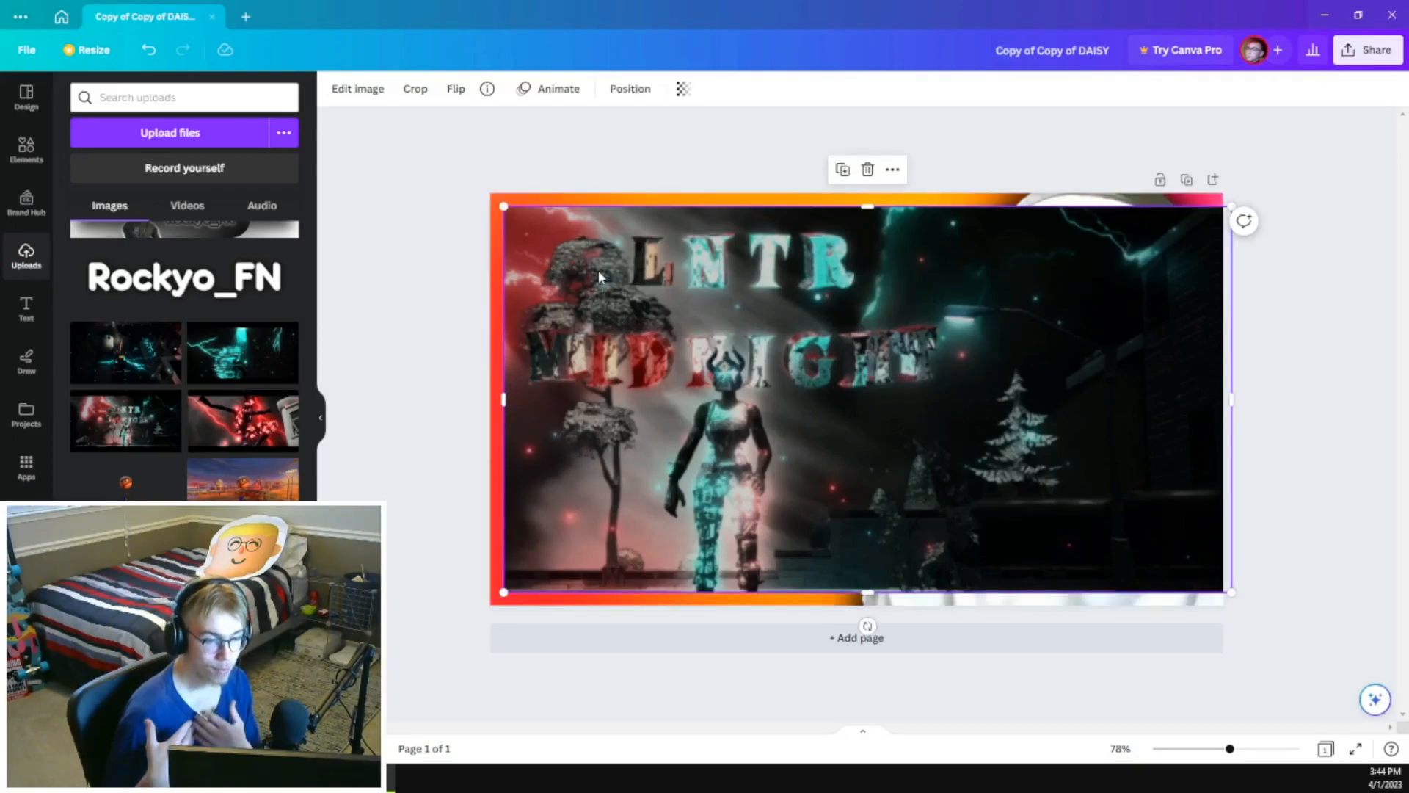
pyautogui.press('Escape')
pyautogui.rightClick(561, 259)
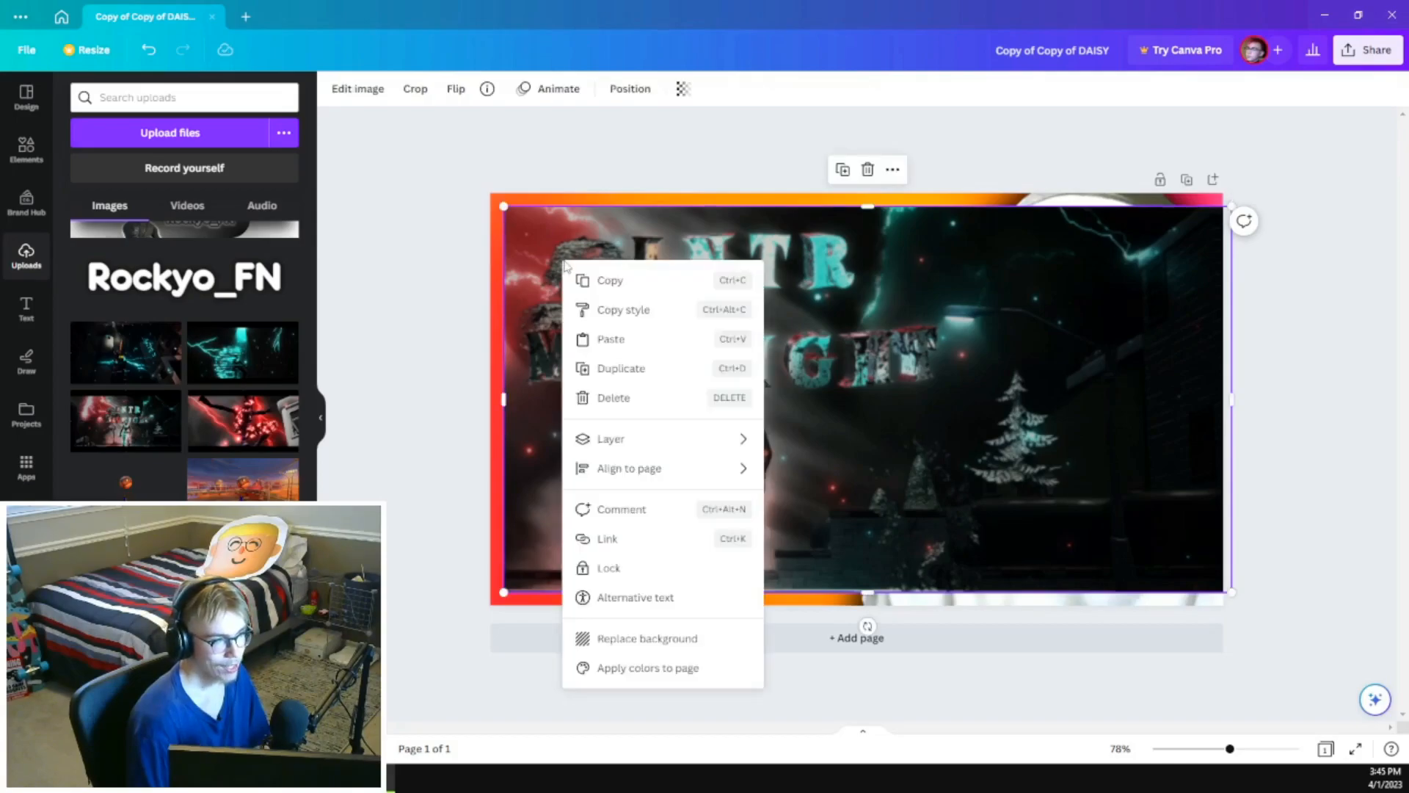
pyautogui.moveTo(626, 440)
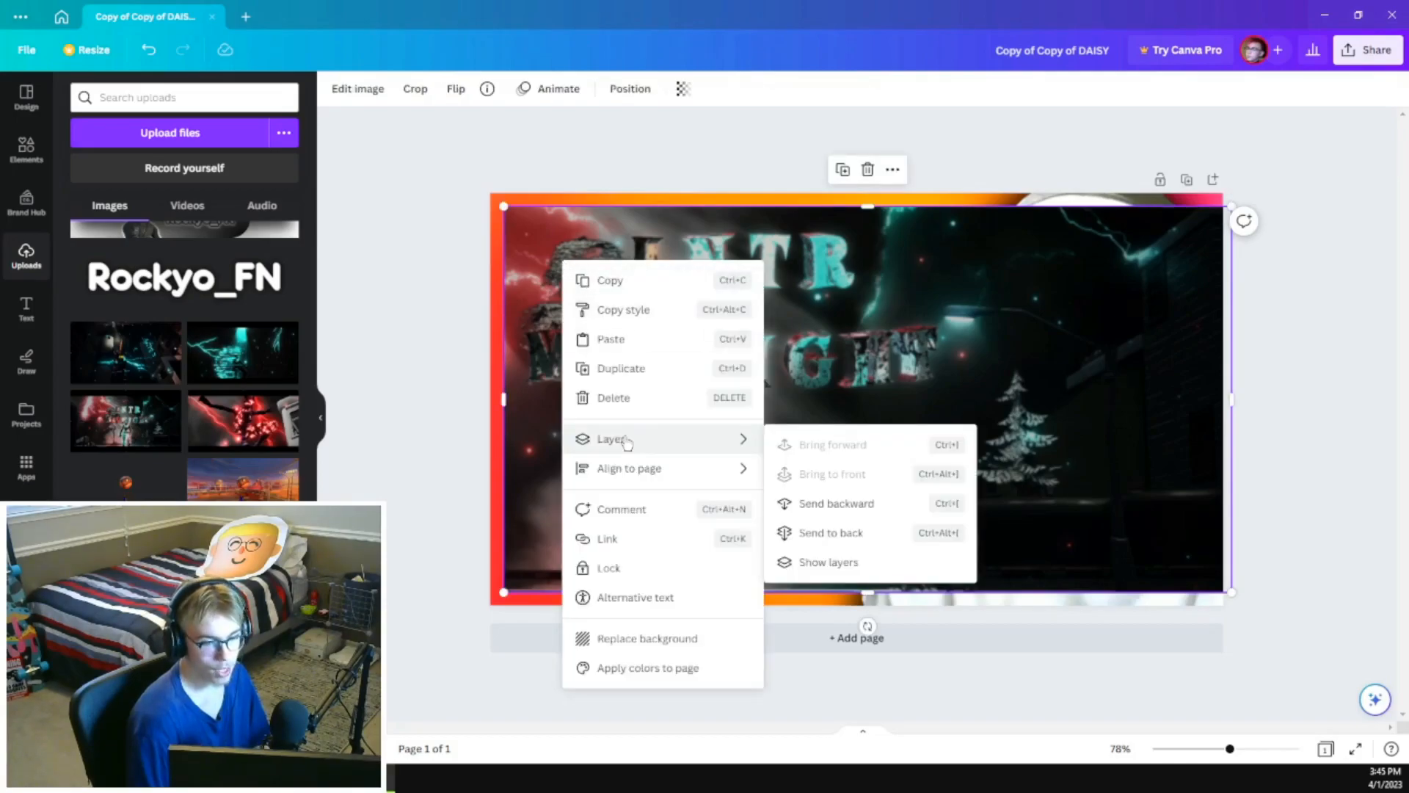
pyautogui.click(858, 543)
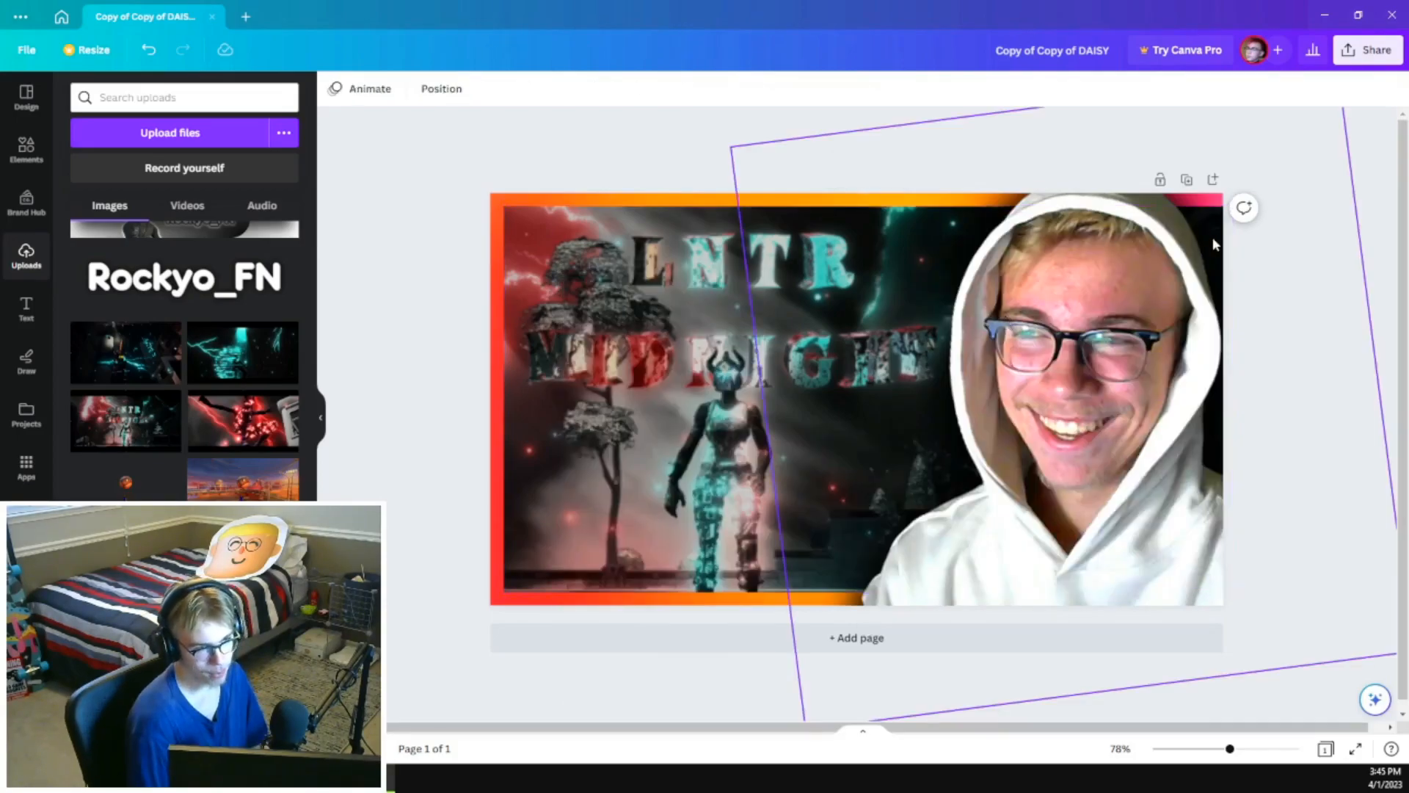
pyautogui.click(619, 337)
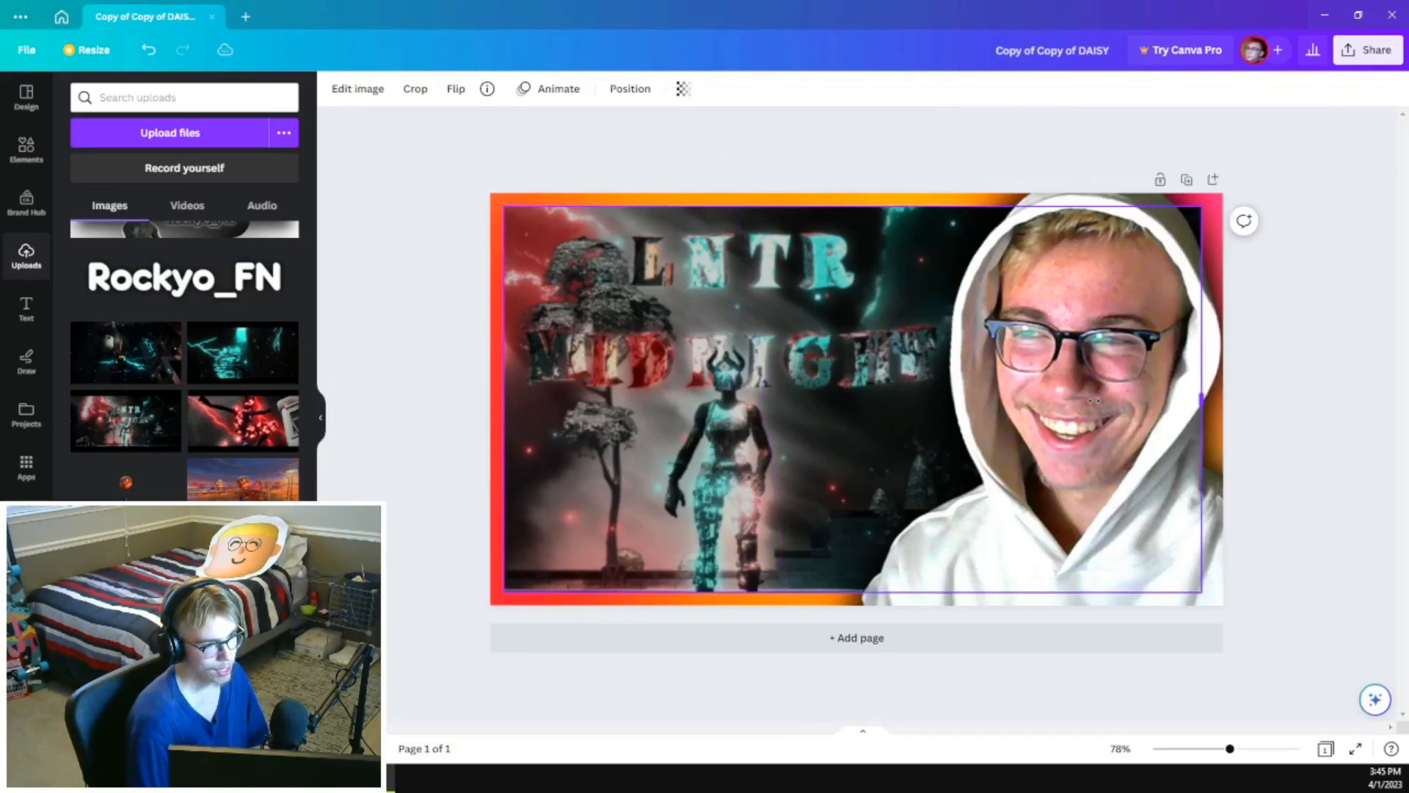
pyautogui.click(819, 170)
# - Adjust the MIDNIGHT artwork with clarity 10, highlights 100, shadows 45 and saturation 51
pyautogui.click(357, 89)
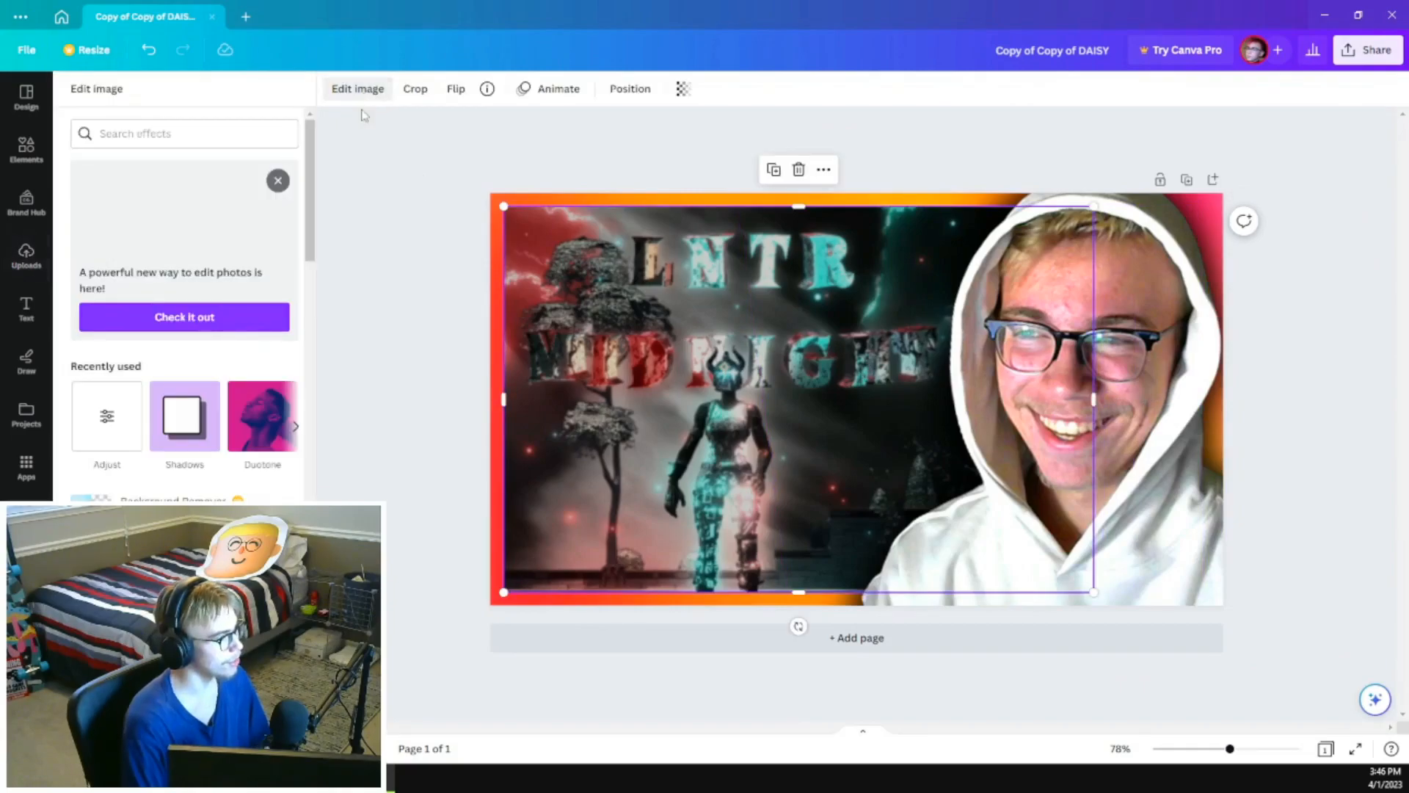
pyautogui.click(106, 417)
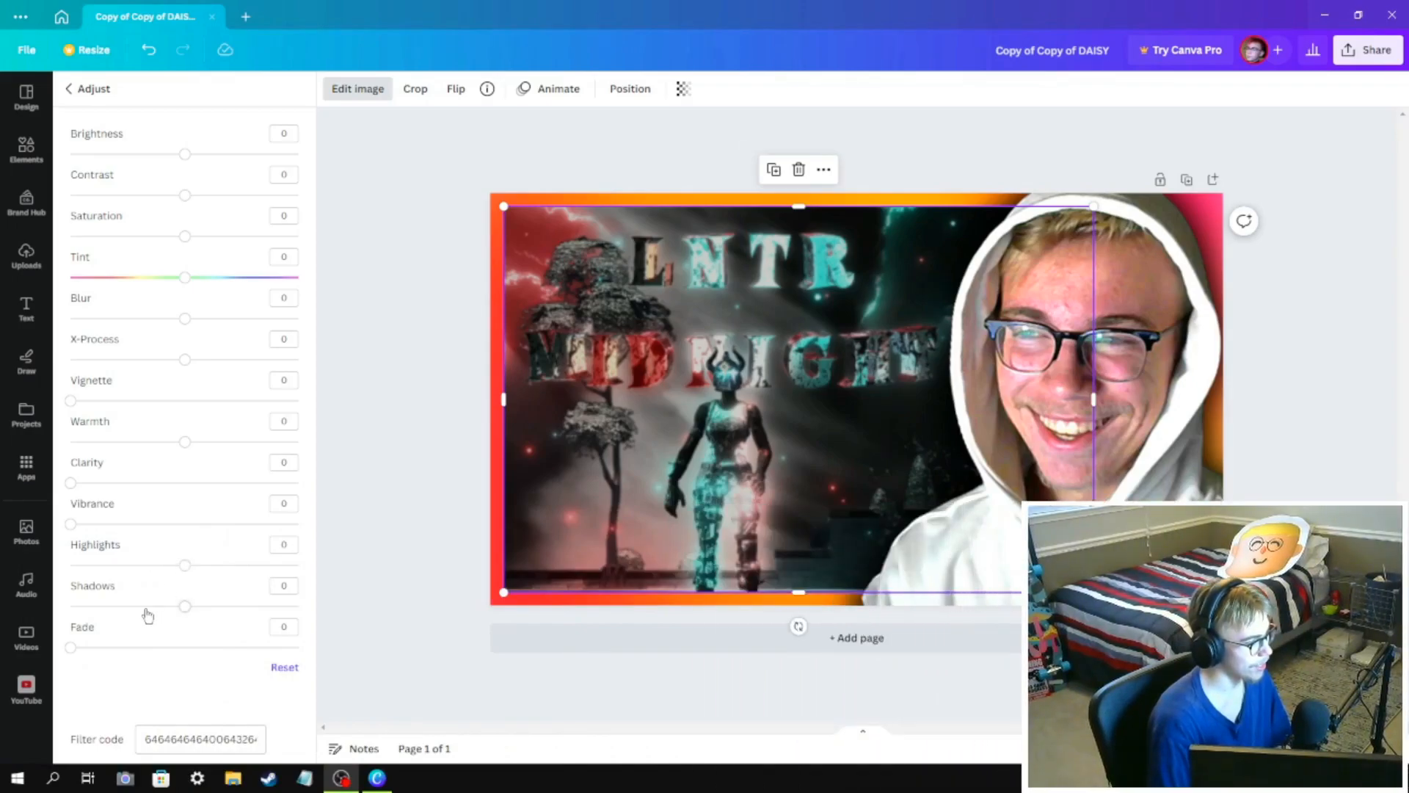
pyautogui.click(284, 484)
pyautogui.moveTo(284, 483); pyautogui.dragTo(94, 490)
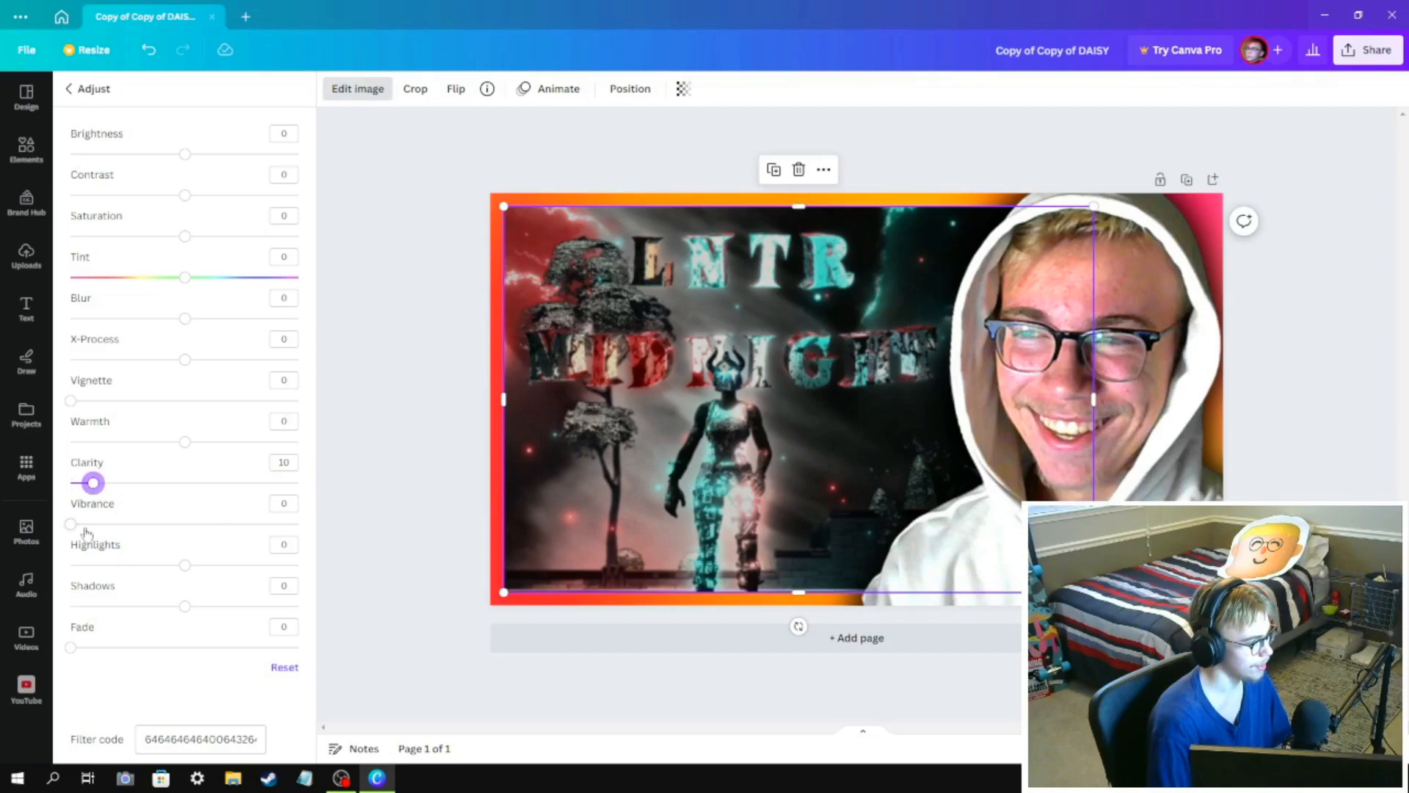
pyautogui.moveTo(185, 566); pyautogui.dragTo(321, 563)
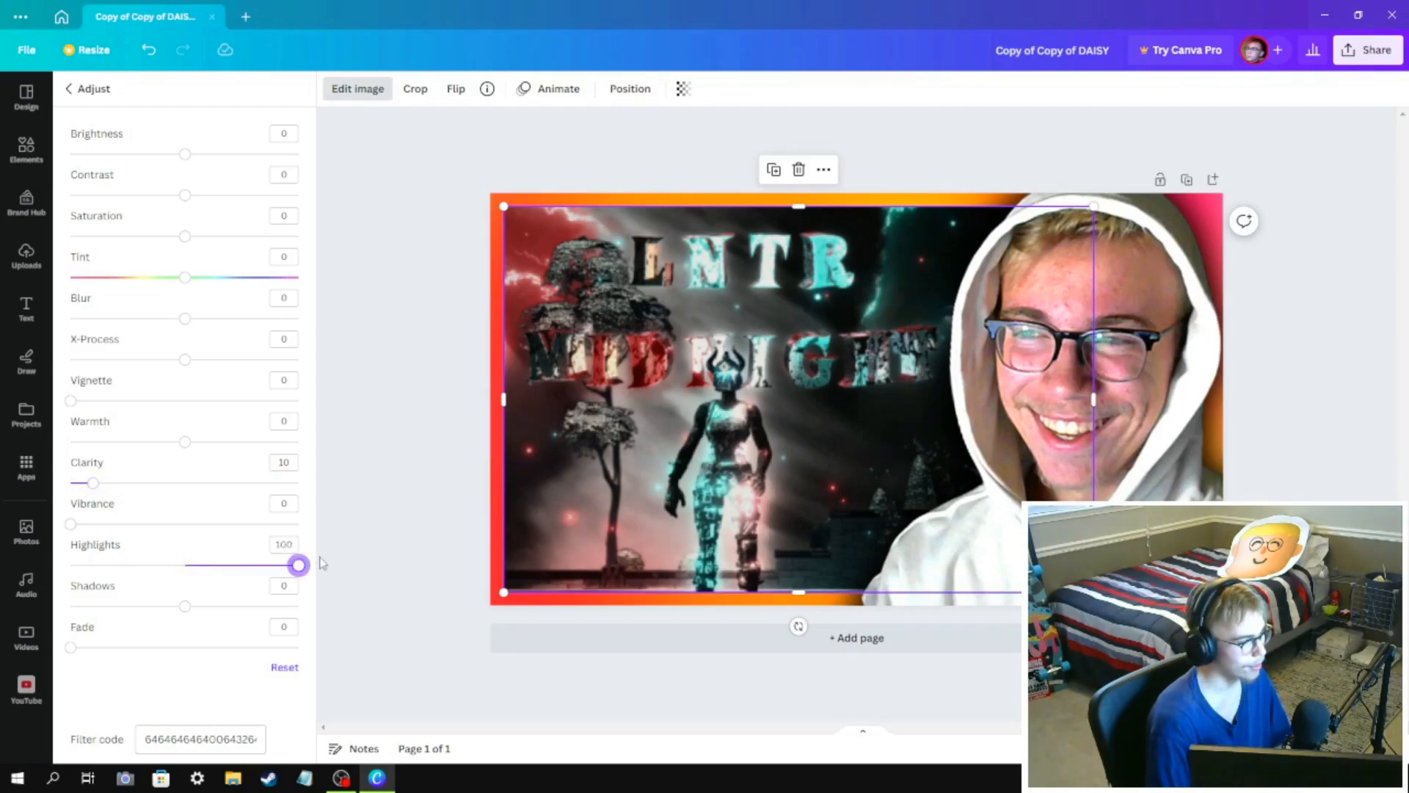
pyautogui.moveTo(185, 606); pyautogui.dragTo(275, 606)
pyautogui.moveTo(237, 606); pyautogui.dragTo(235, 606)
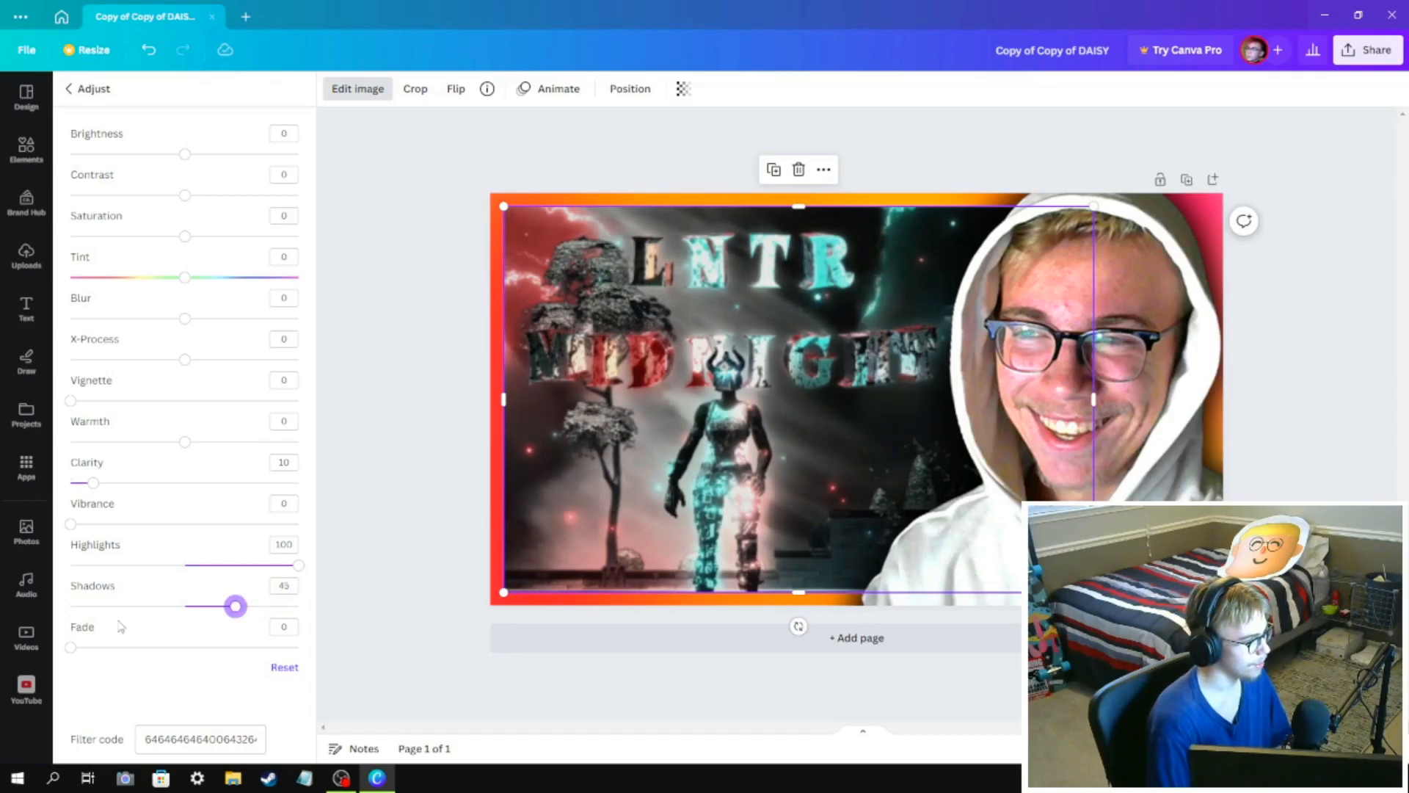
pyautogui.moveTo(188, 236); pyautogui.dragTo(245, 242)
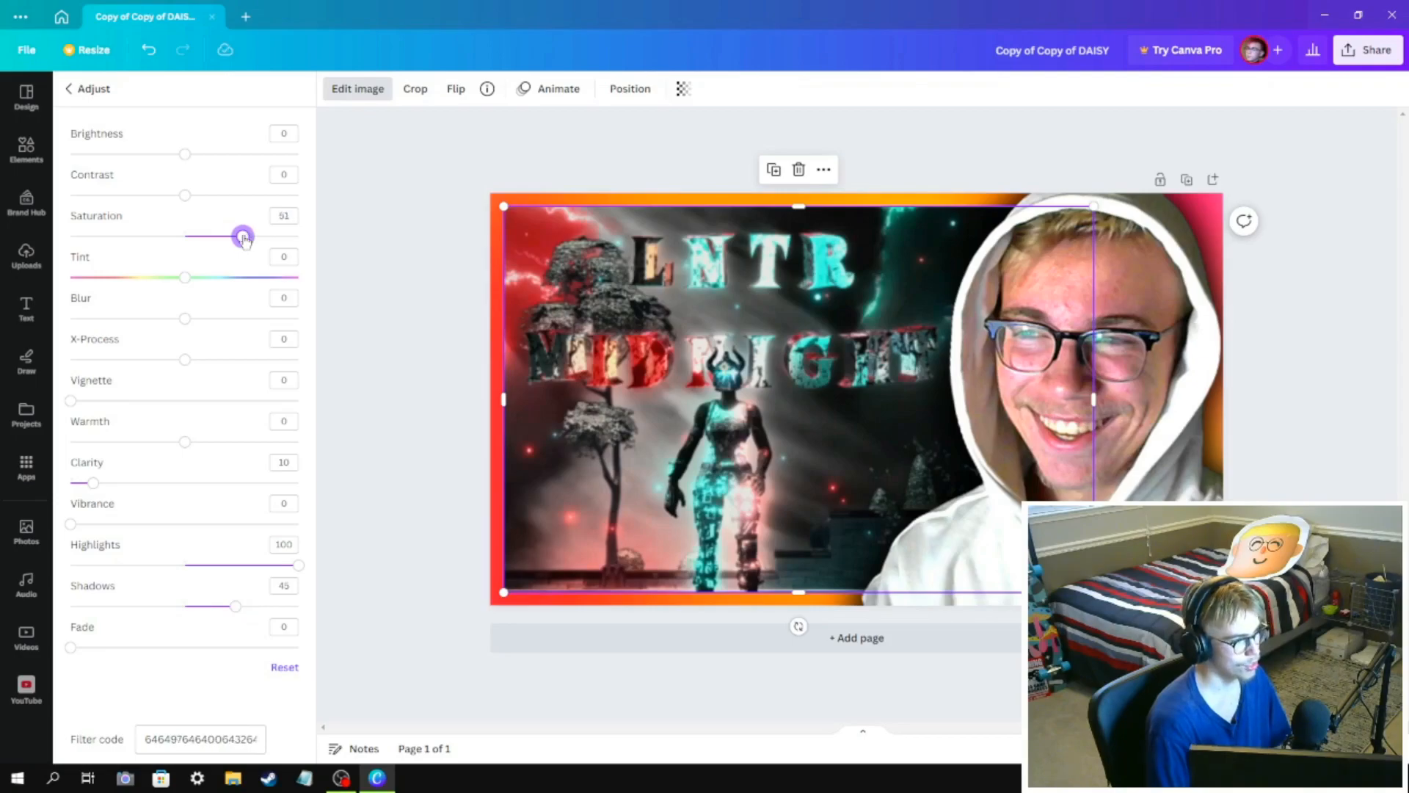
pyautogui.click(392, 196)
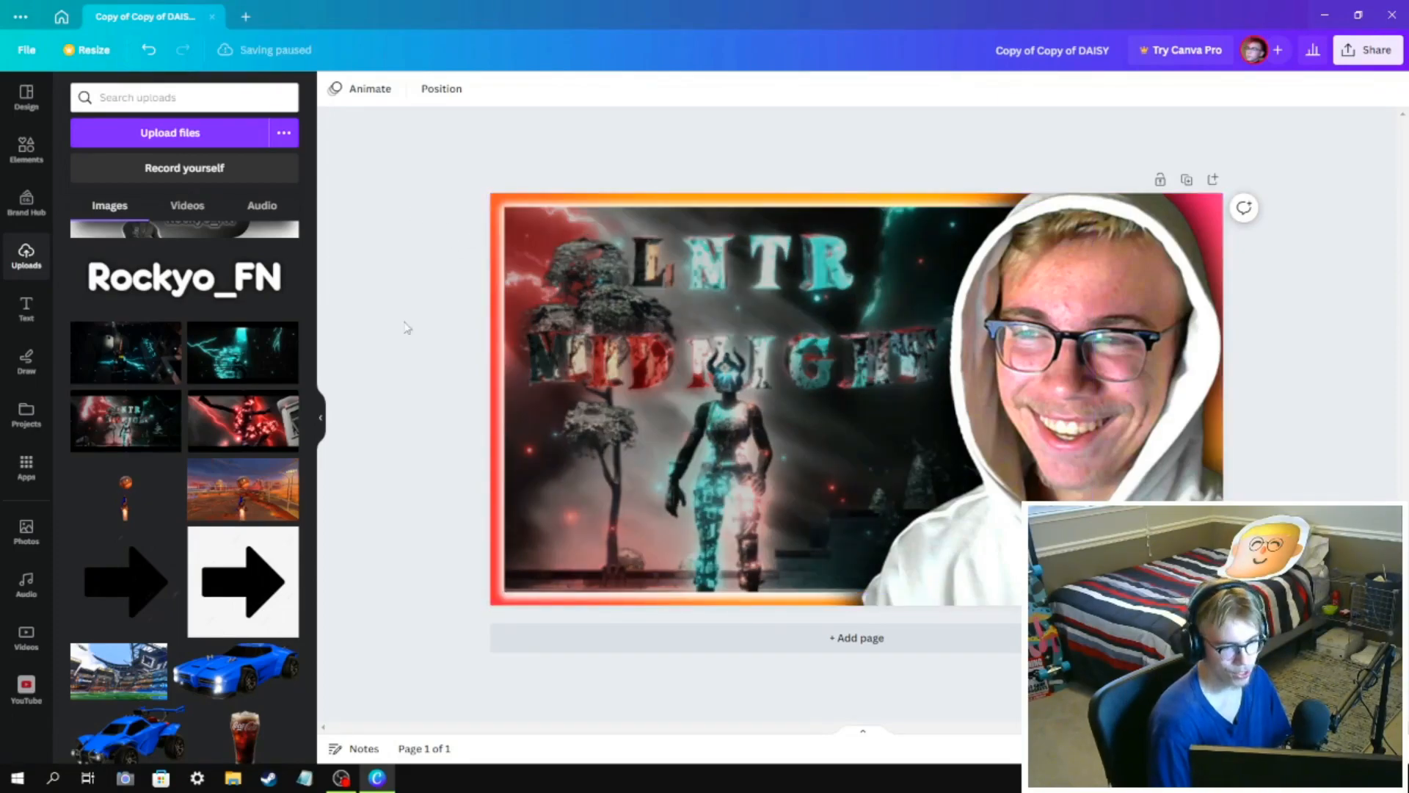
# - Open the image editing options for the MIDNIGHT artwork again
pyautogui.click(618, 310)
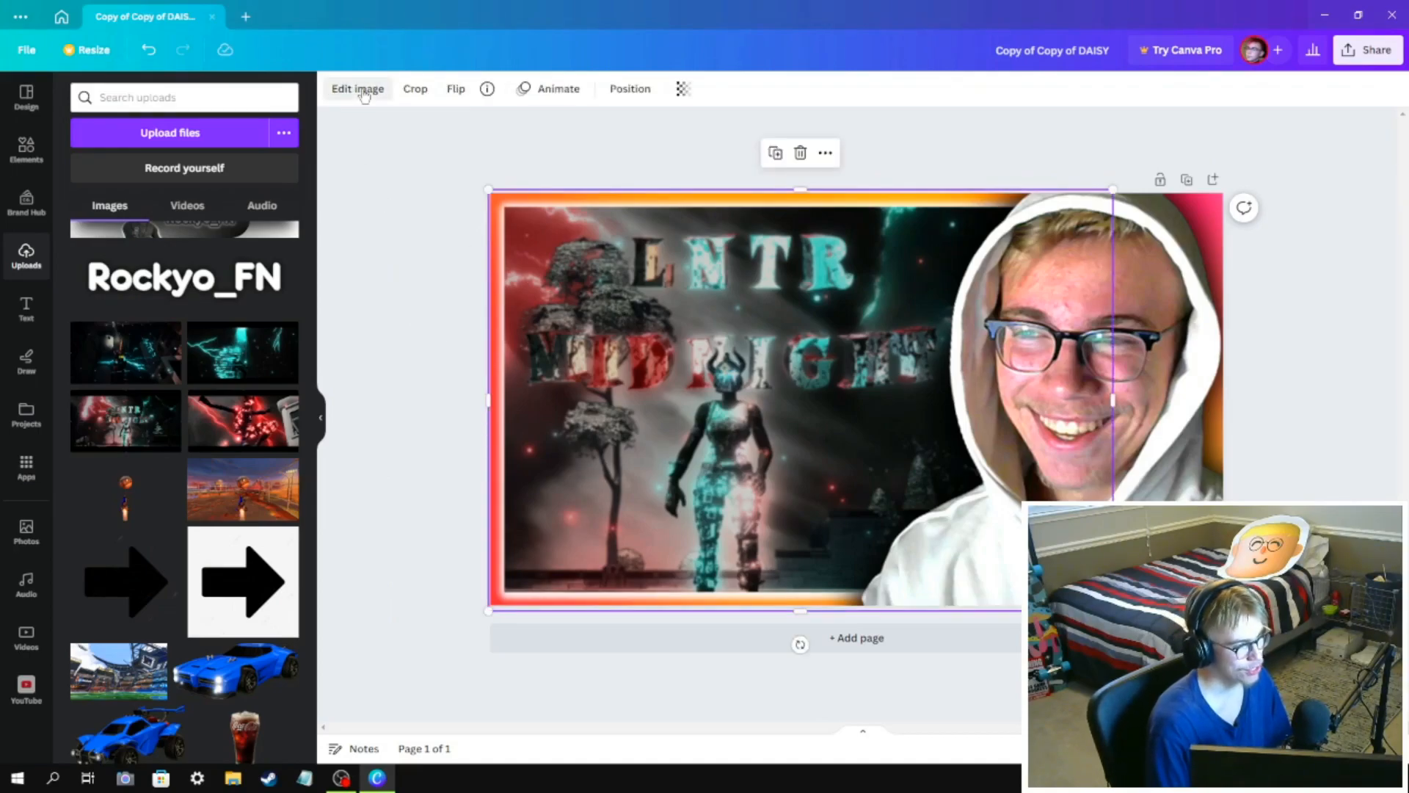
pyautogui.click(359, 89)
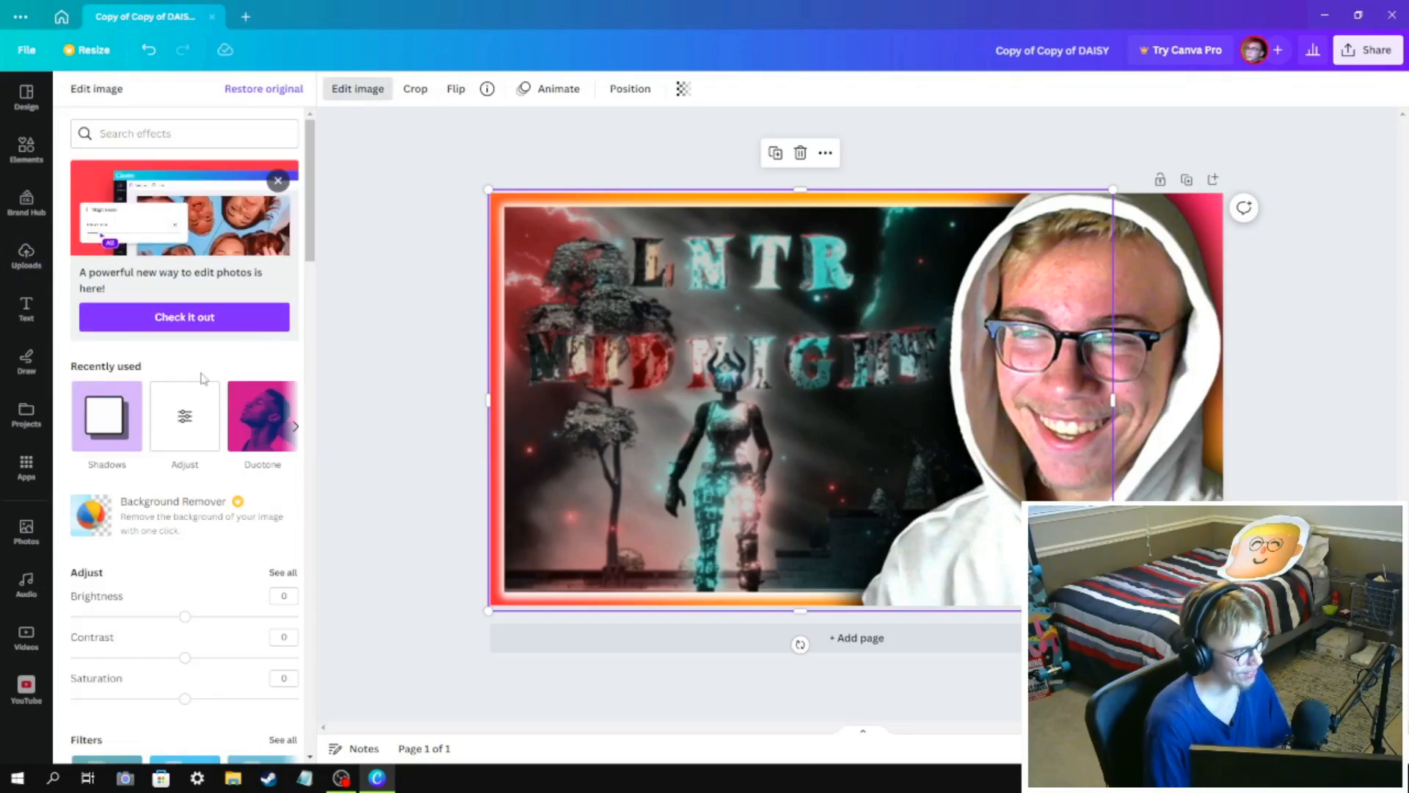